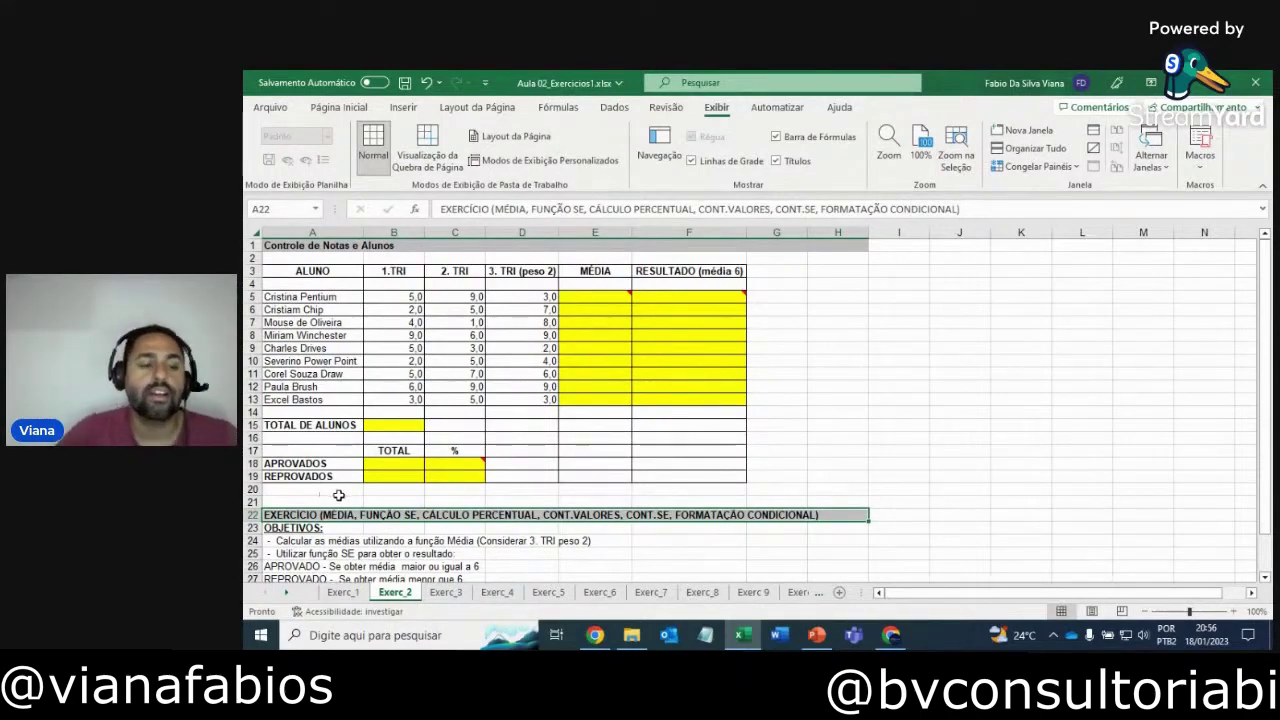
- Enter the weighted average formula =MÉDIA(B5:D5;D5) in cell E5 for the first student, counting the third-term grade twice
scroll(325, 494, "down", 2)
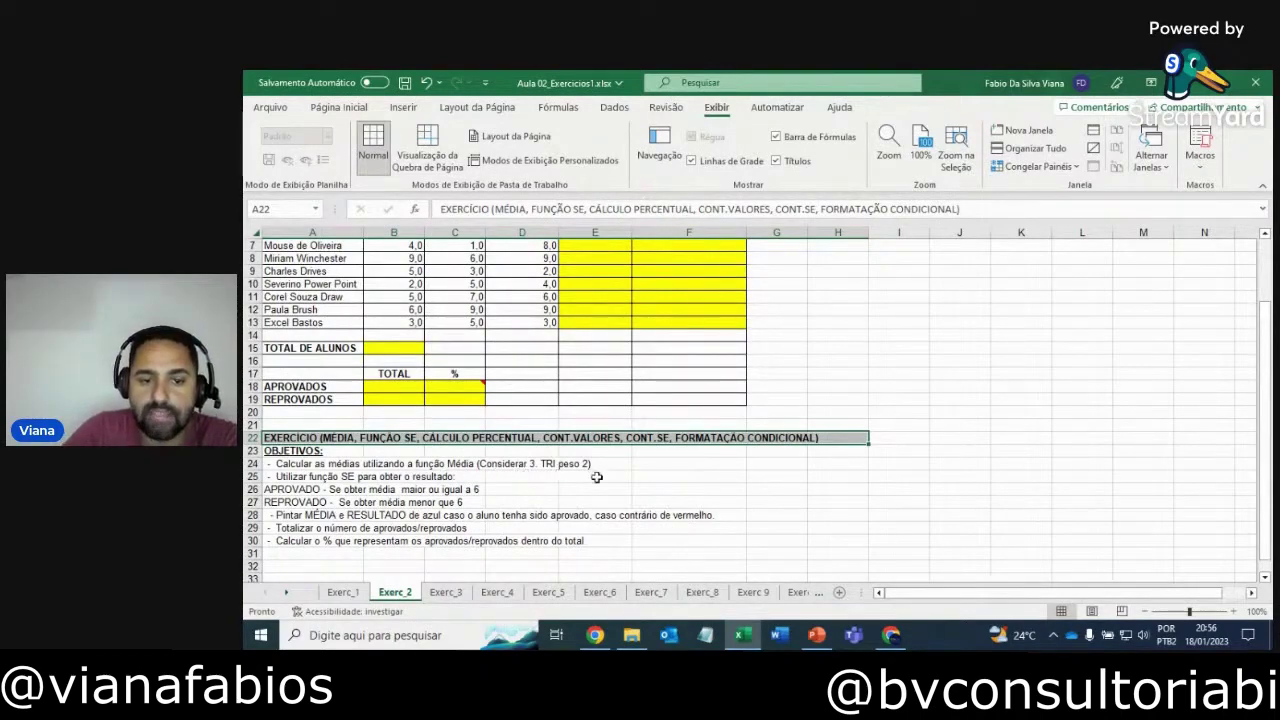
scroll(580, 480, "down", 1)
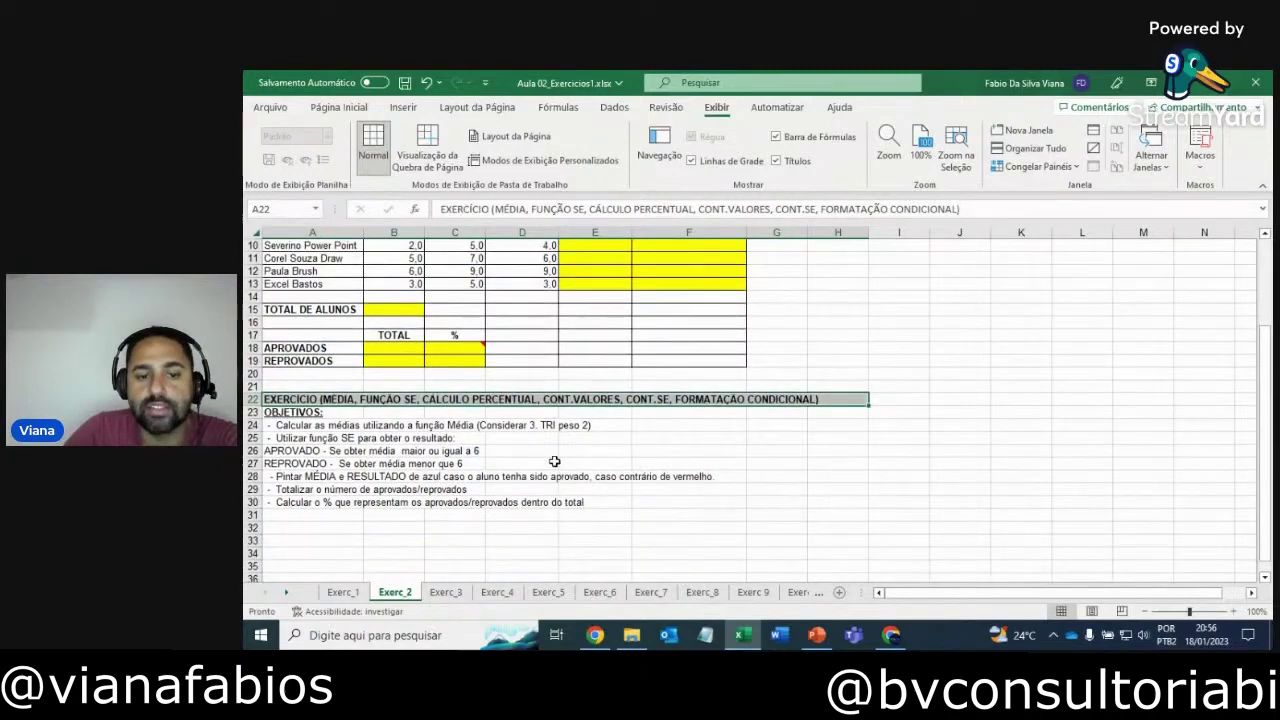
scroll(559, 462, "up", 3)
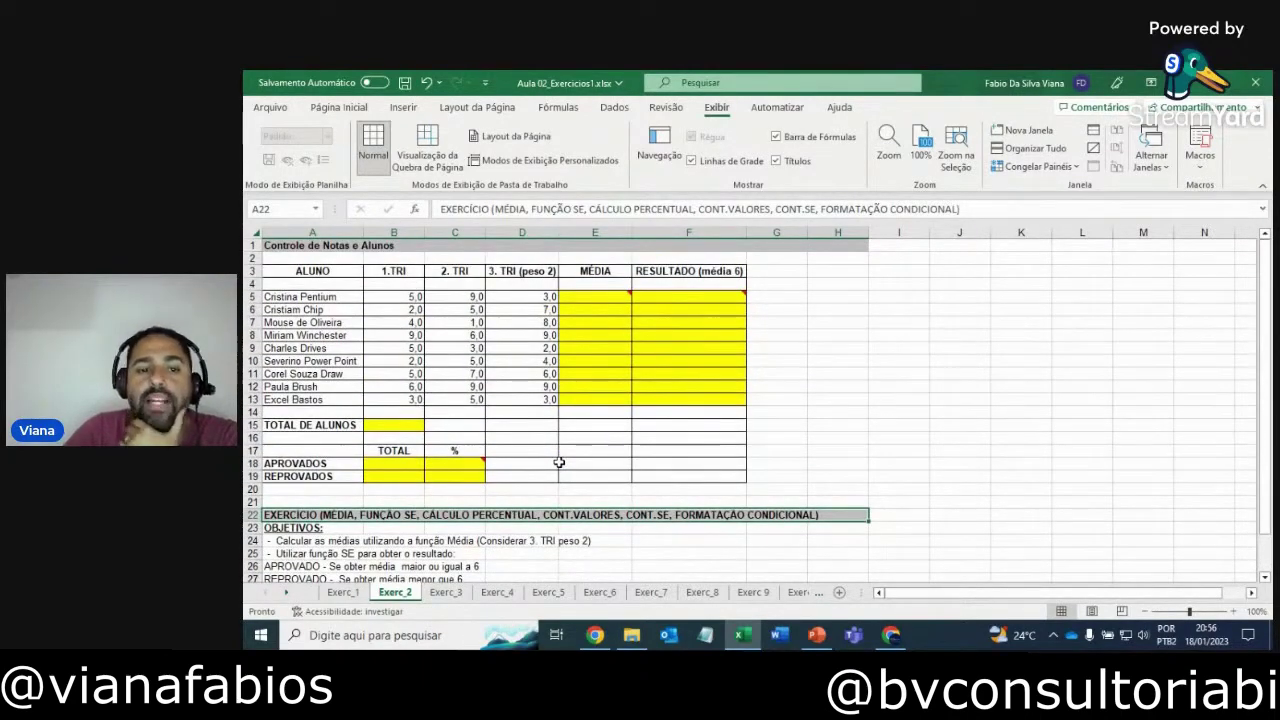
left_click(519, 268)
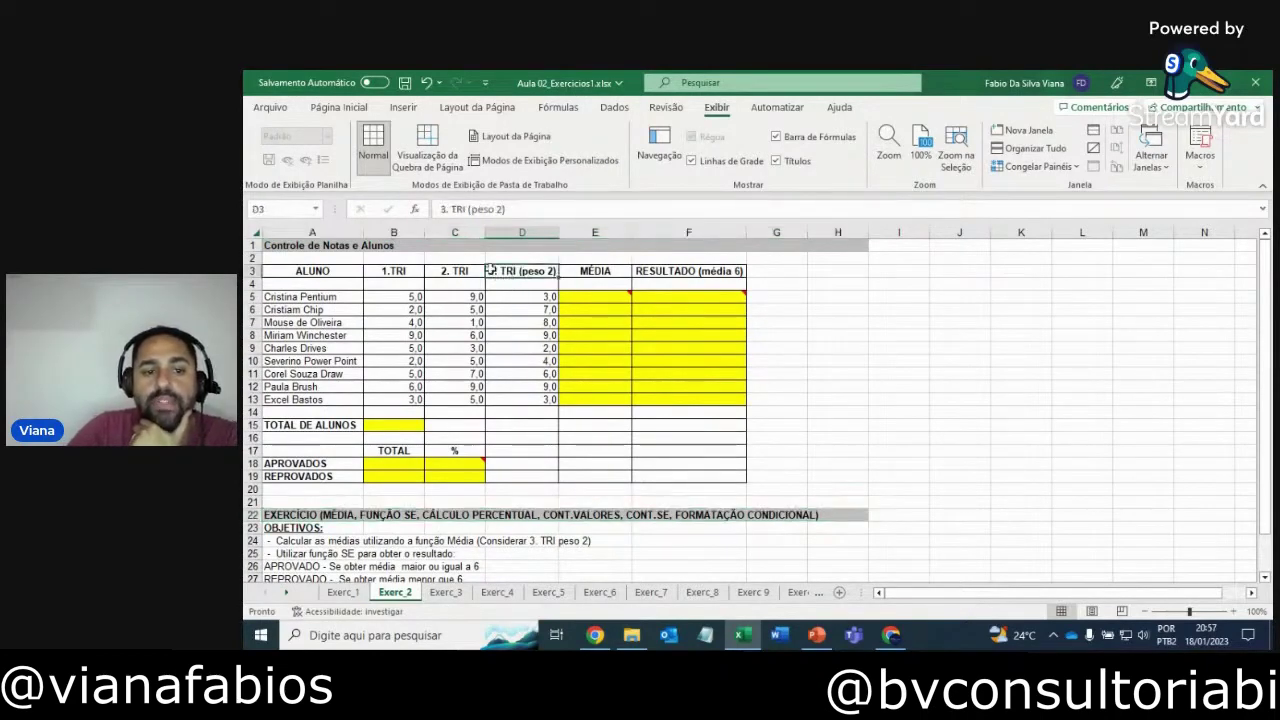
left_click(588, 298)
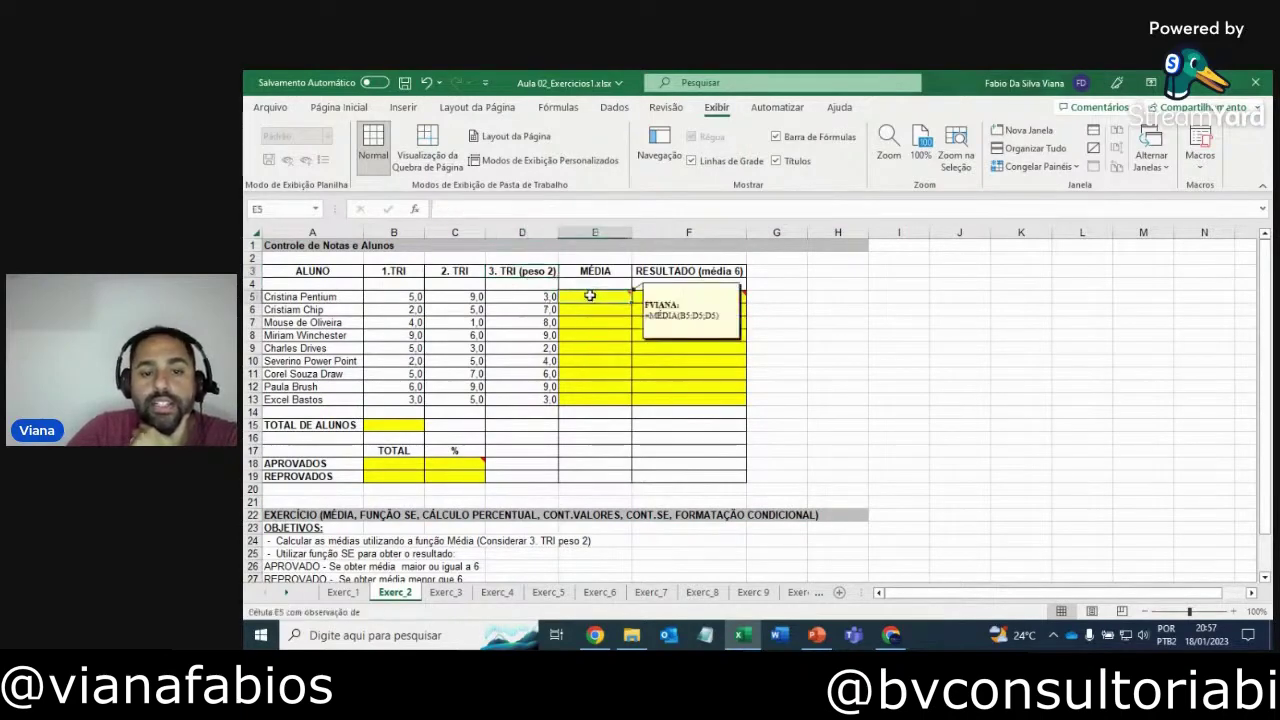
mouse_move(597, 298)
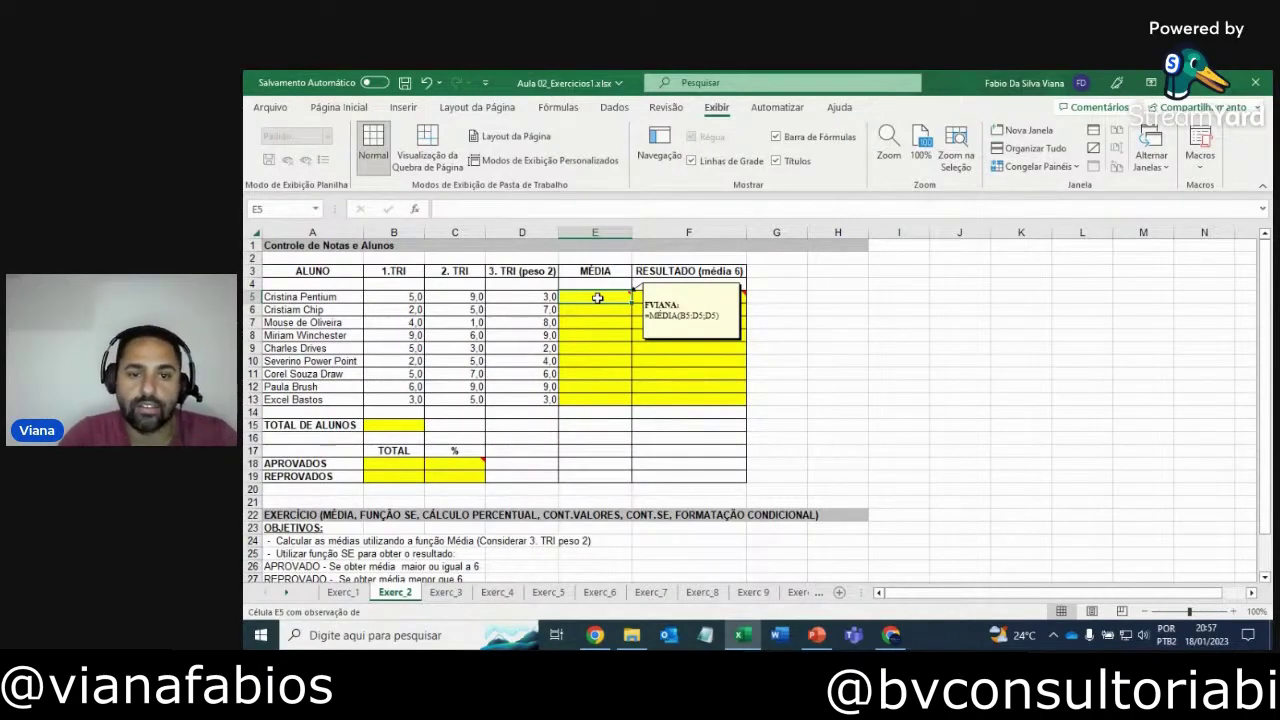
type("=médi")
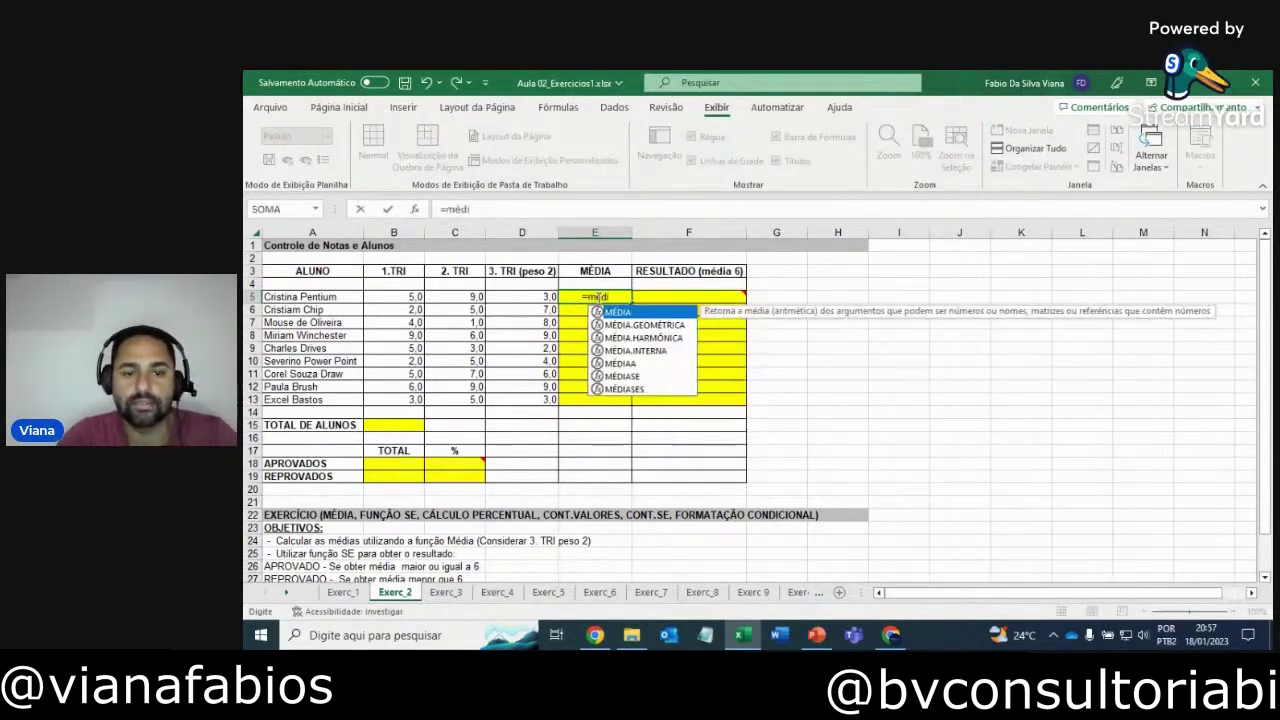
type("a(")
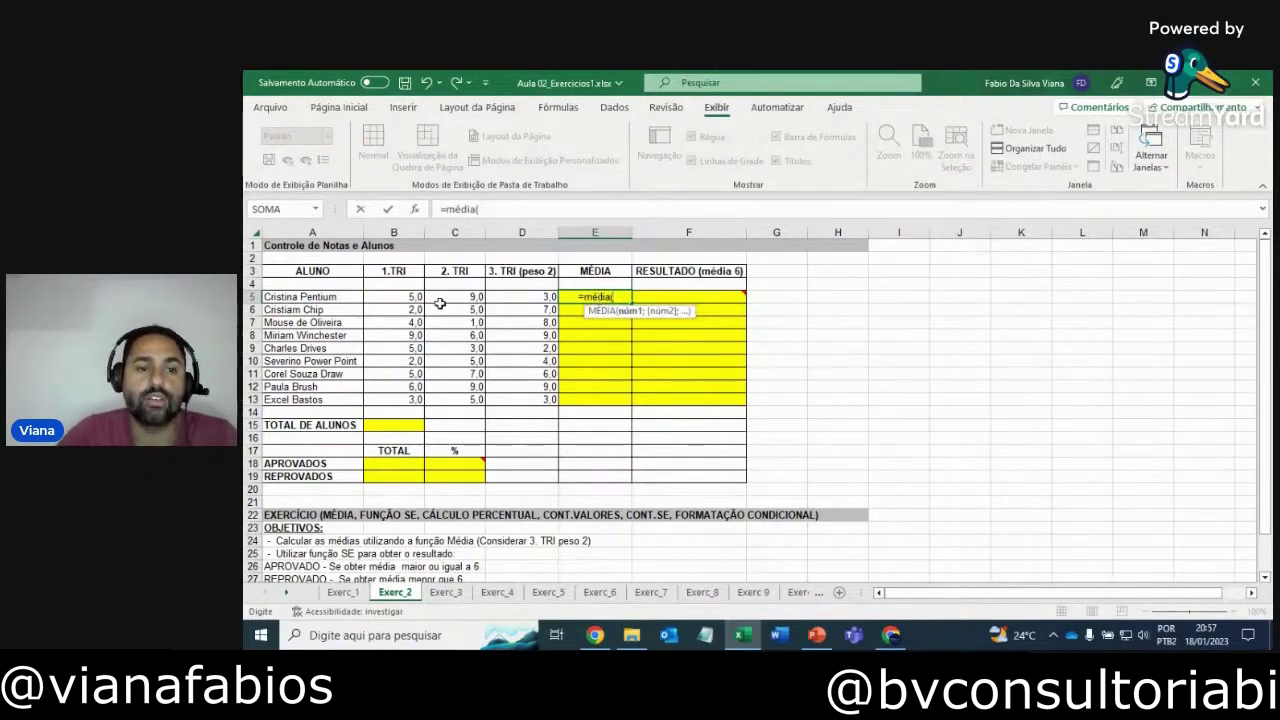
left_click_drag(410, 297, 488, 300)
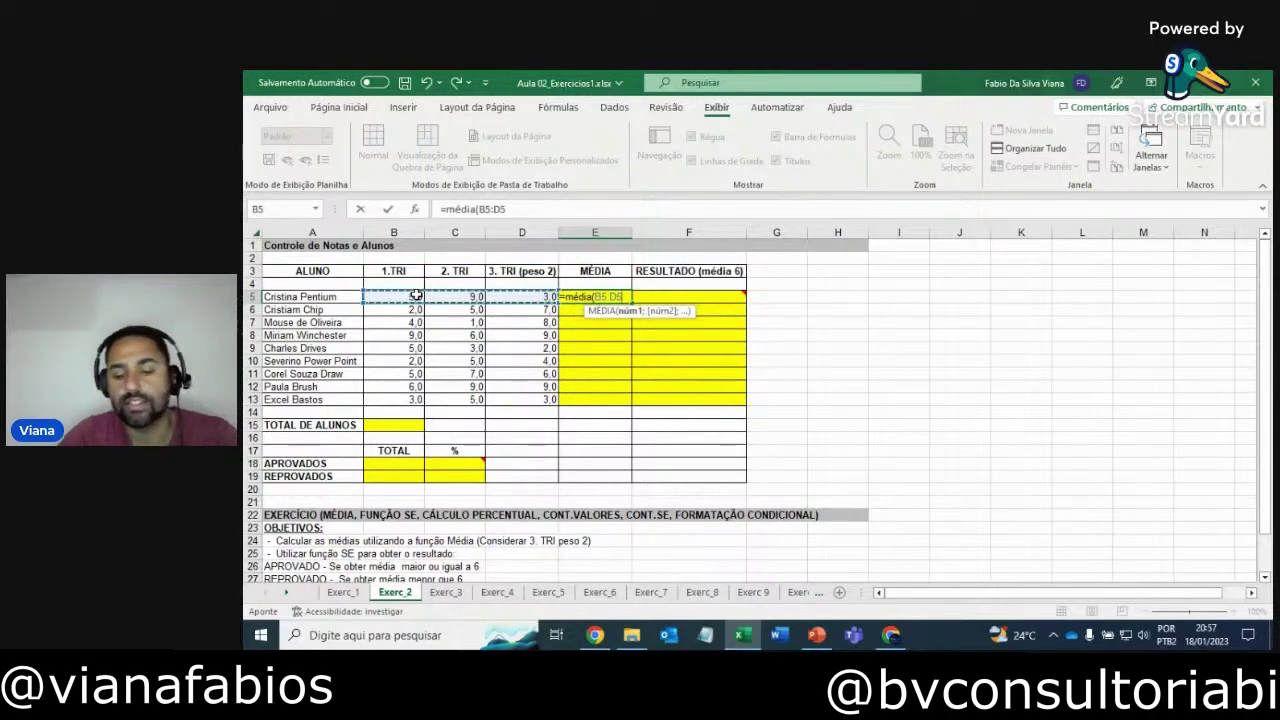
type(";")
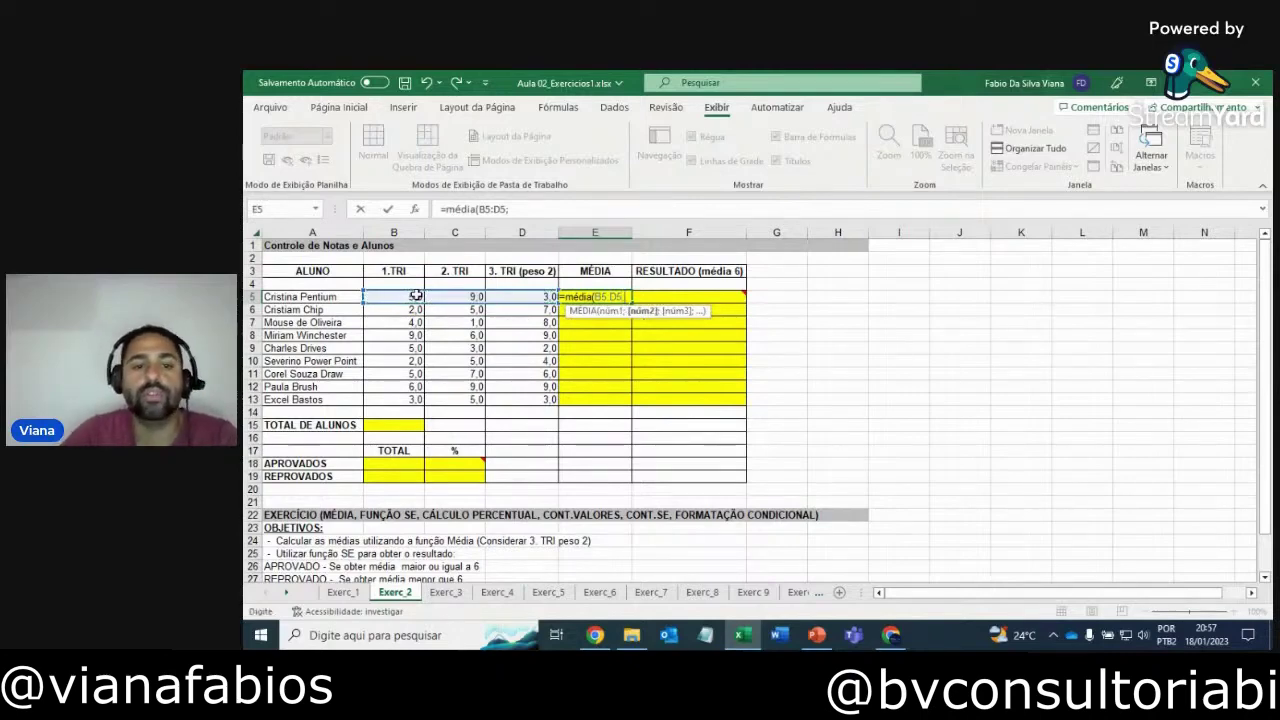
left_click(513, 295)
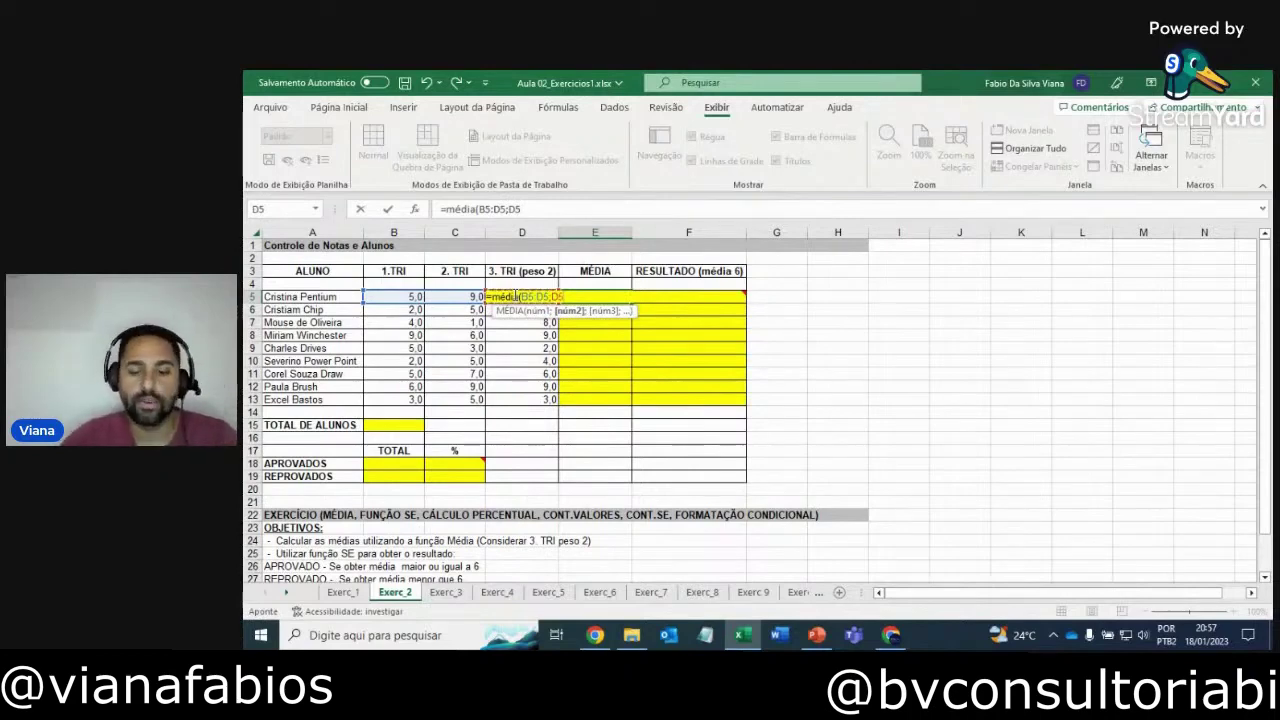
type(")")
key("Return")
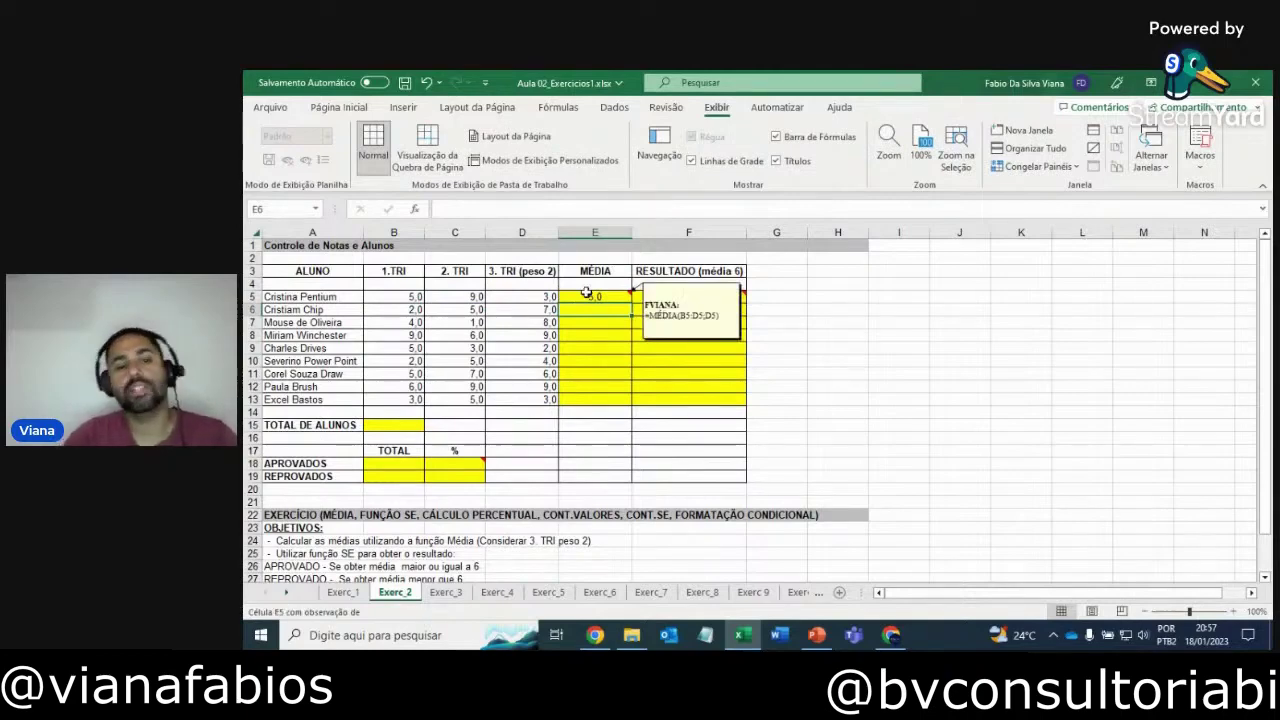
left_click(586, 294)
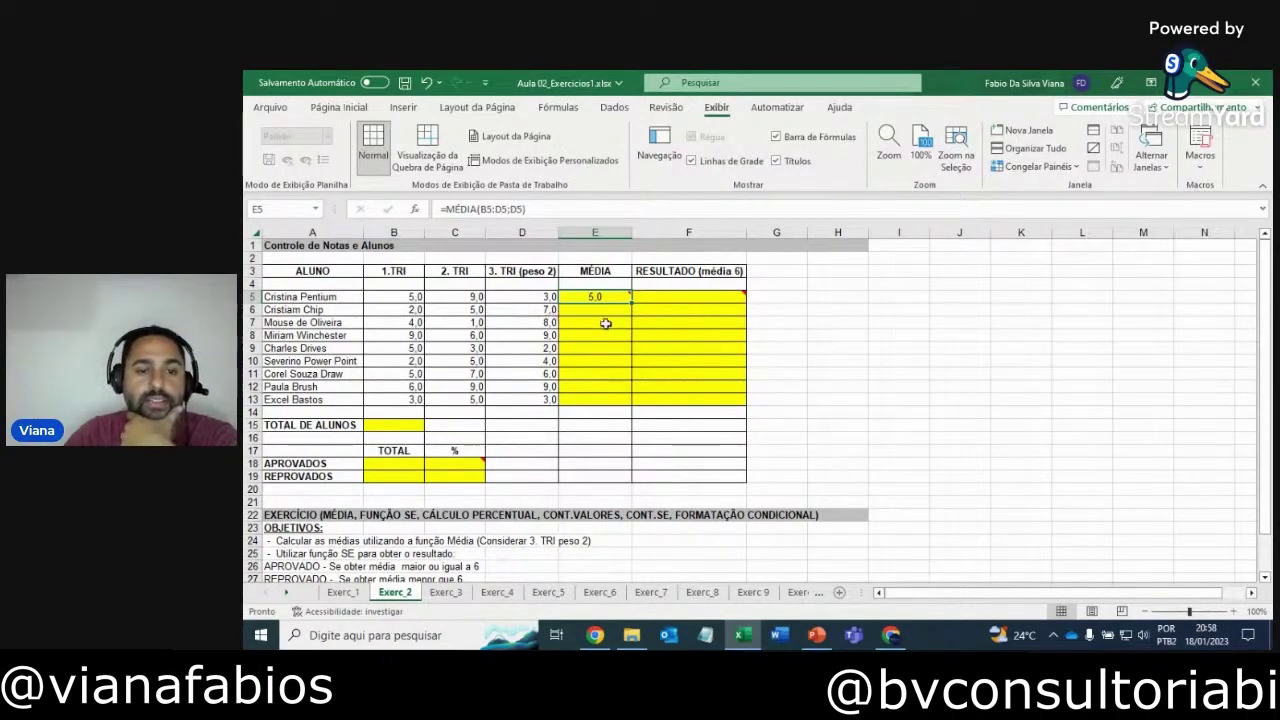
- Enter the formula =SE(E5>=6;"Aprovado";"Reprovado") in cell F5 for the first student's result
scroll(600, 330, "down", 1)
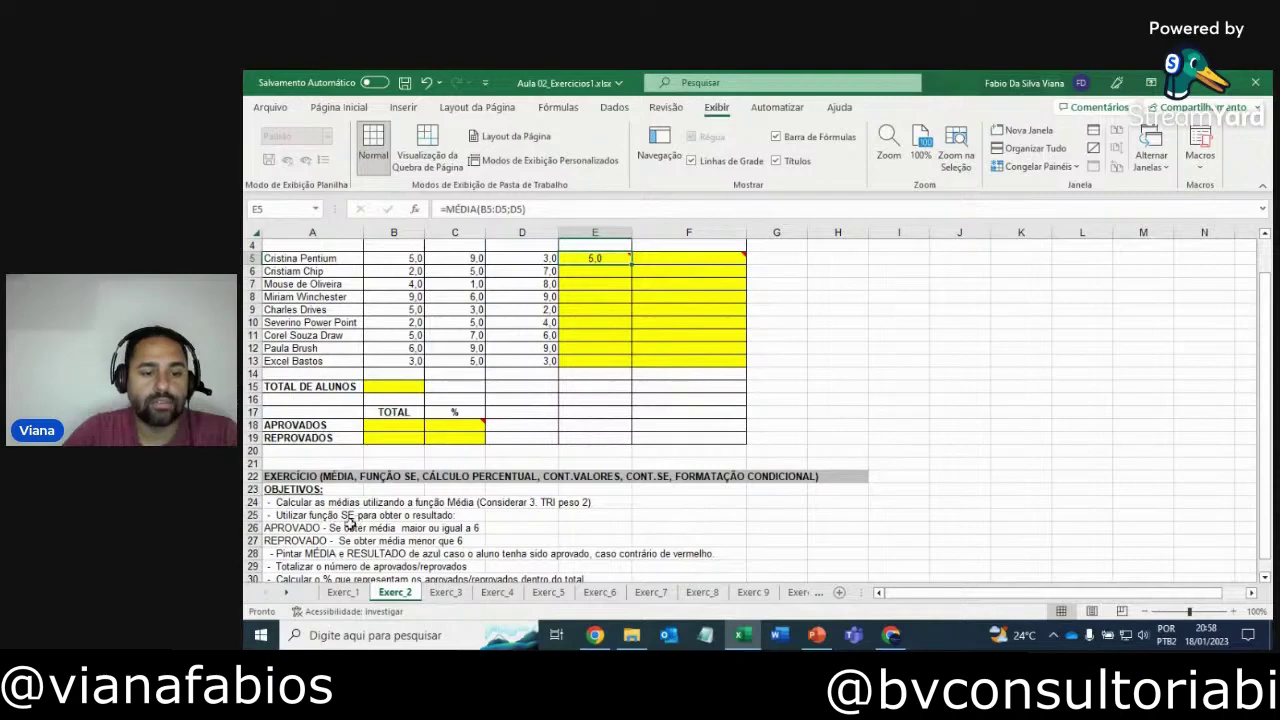
scroll(328, 519, "down", 1)
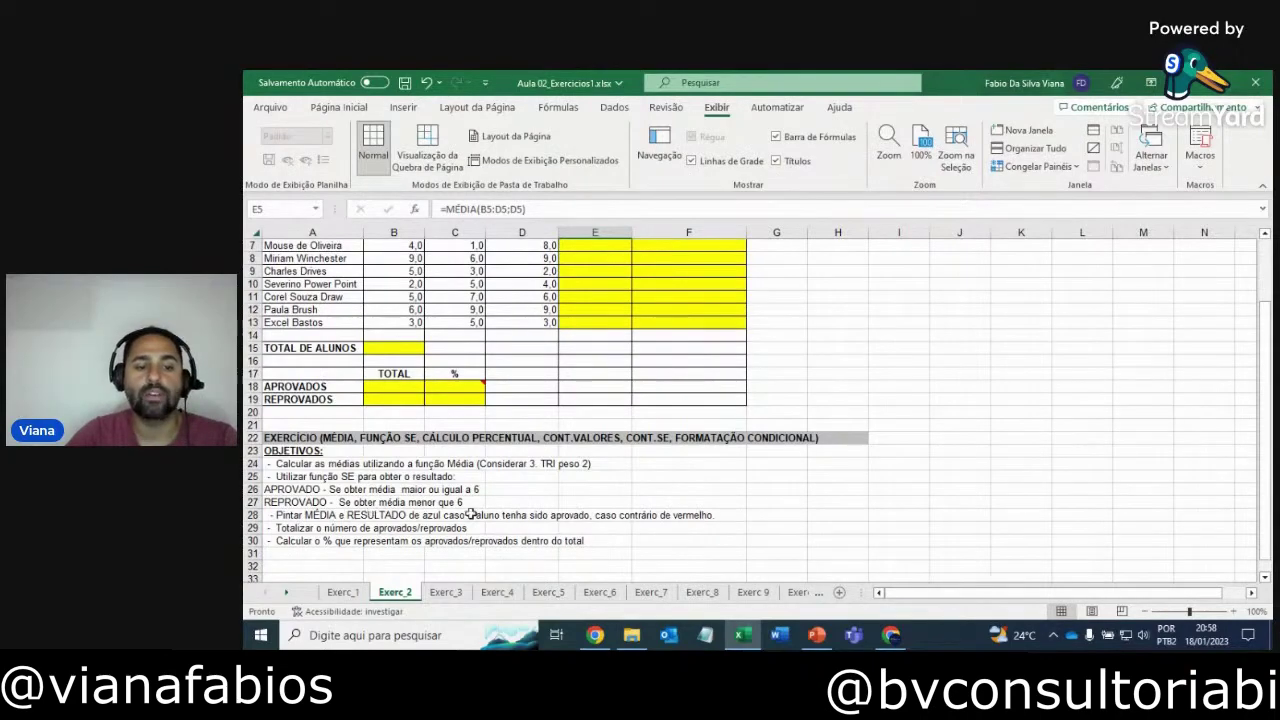
scroll(803, 470, "up", 2)
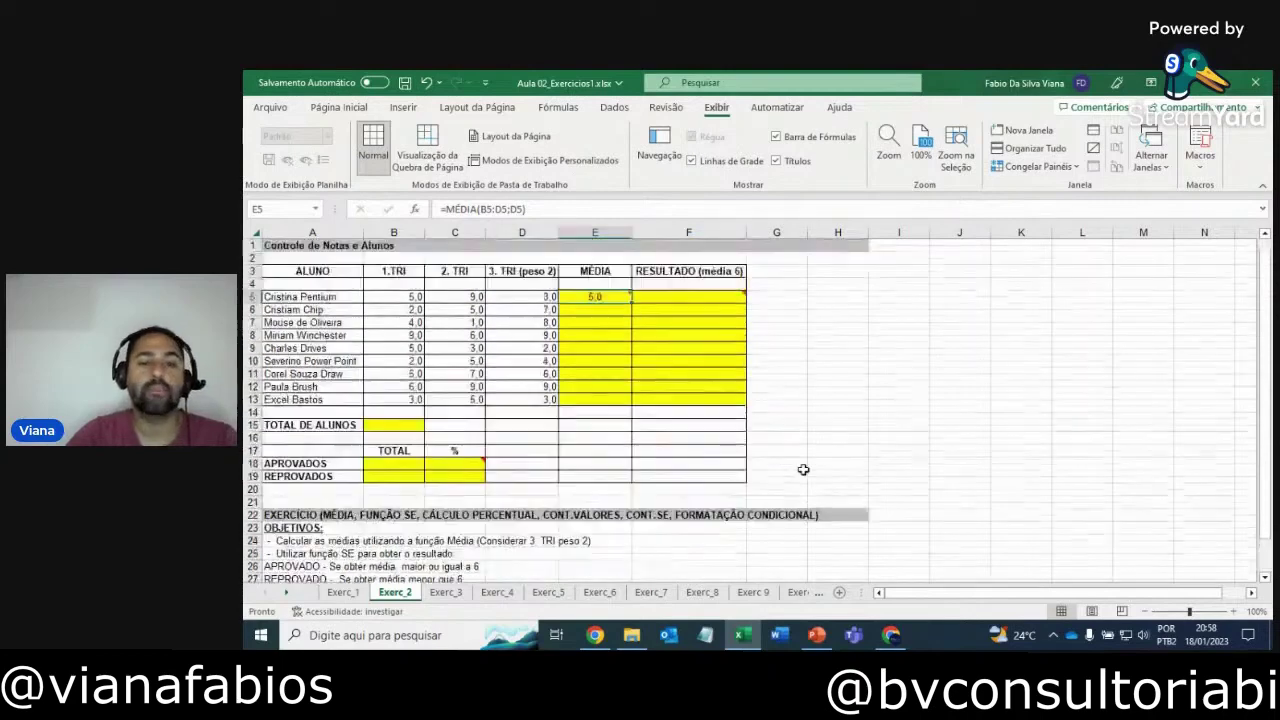
left_click(694, 298)
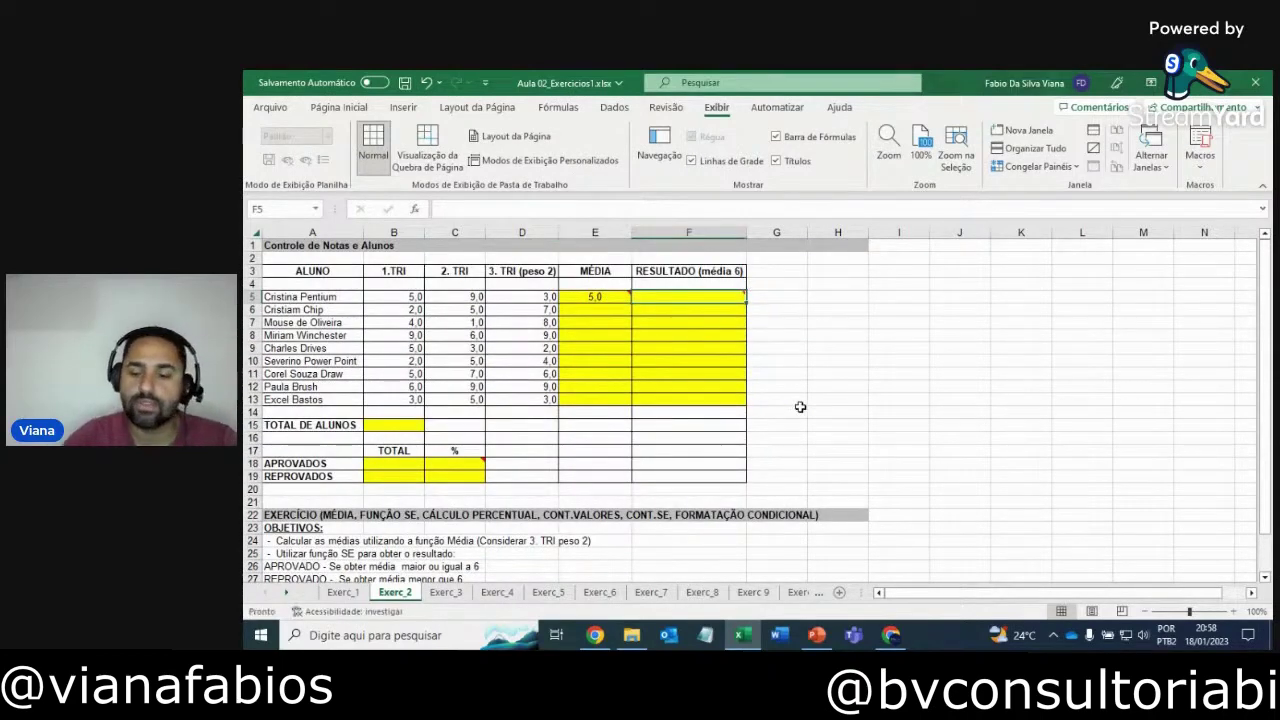
type("=")
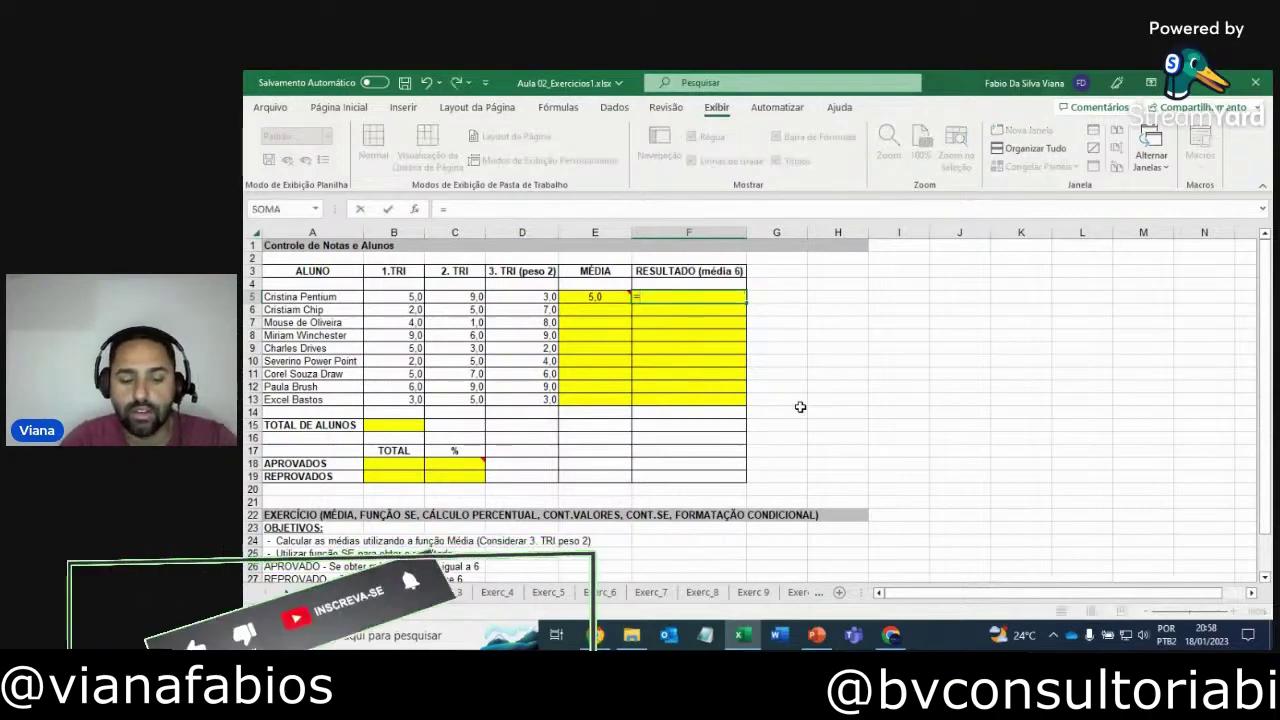
type("se(")
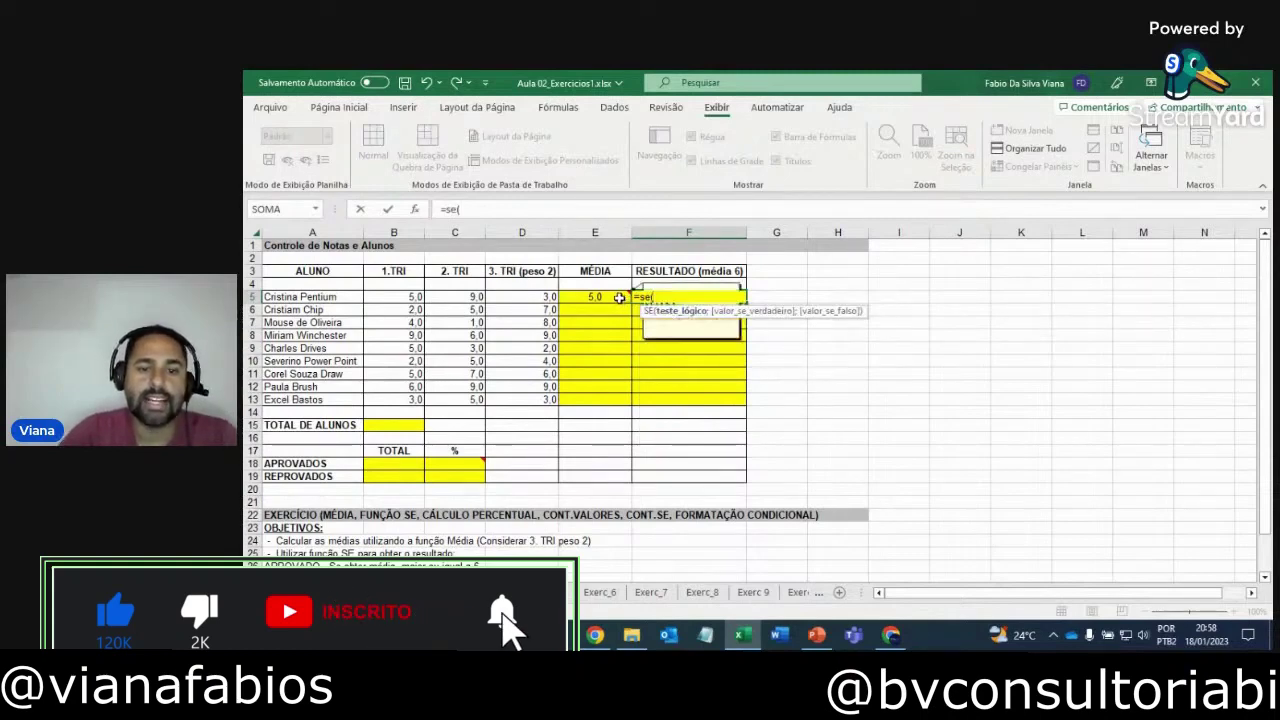
left_click(619, 298)
type(">=")
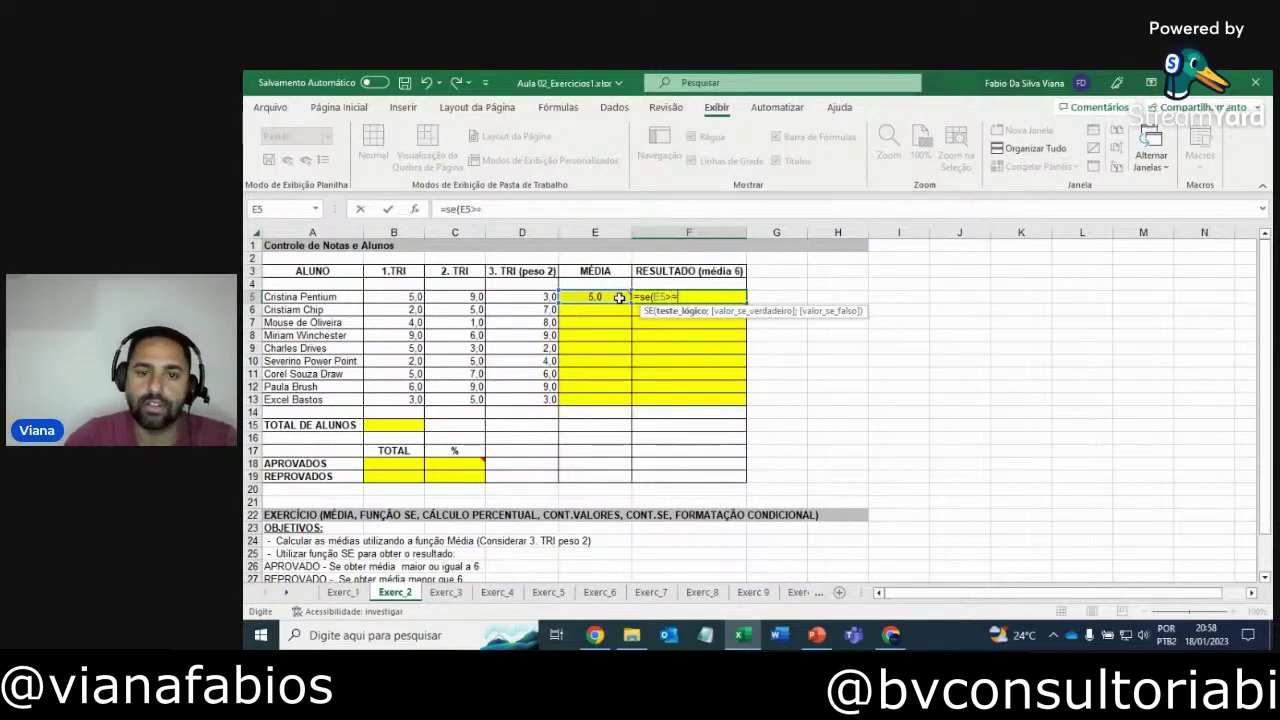
type("6")
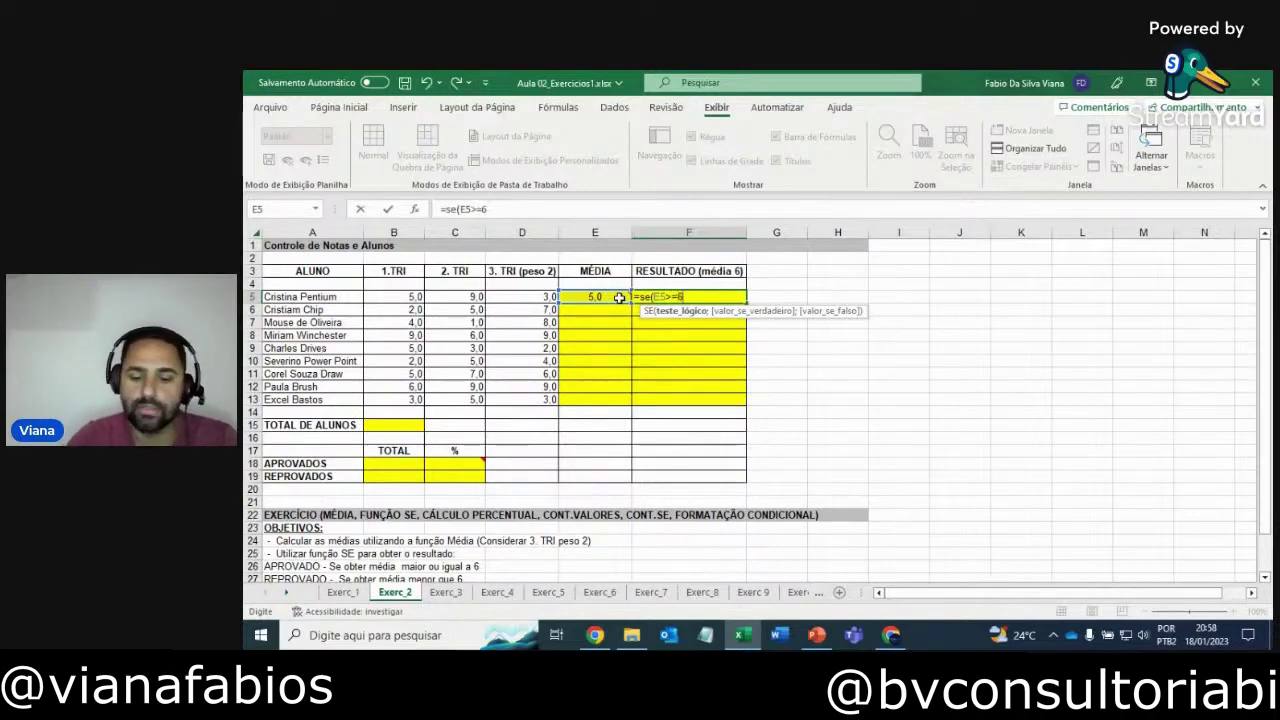
type(";\"")
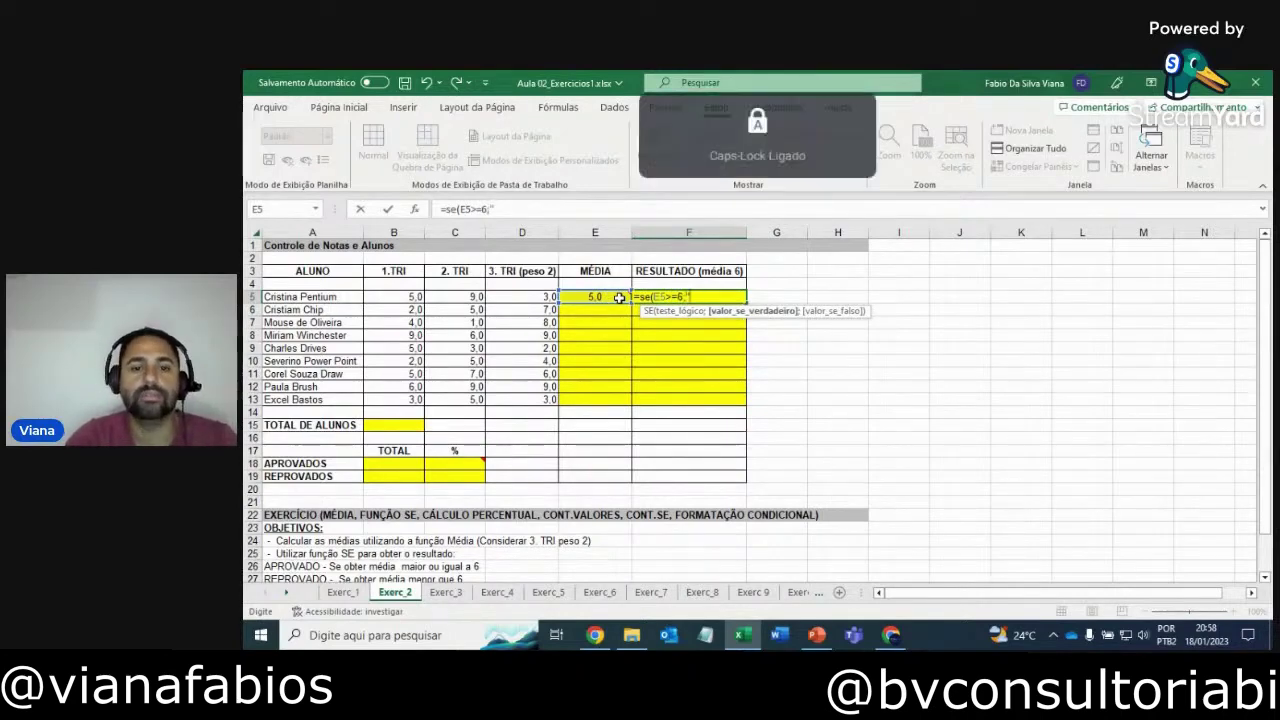
type("Aprovado\"")
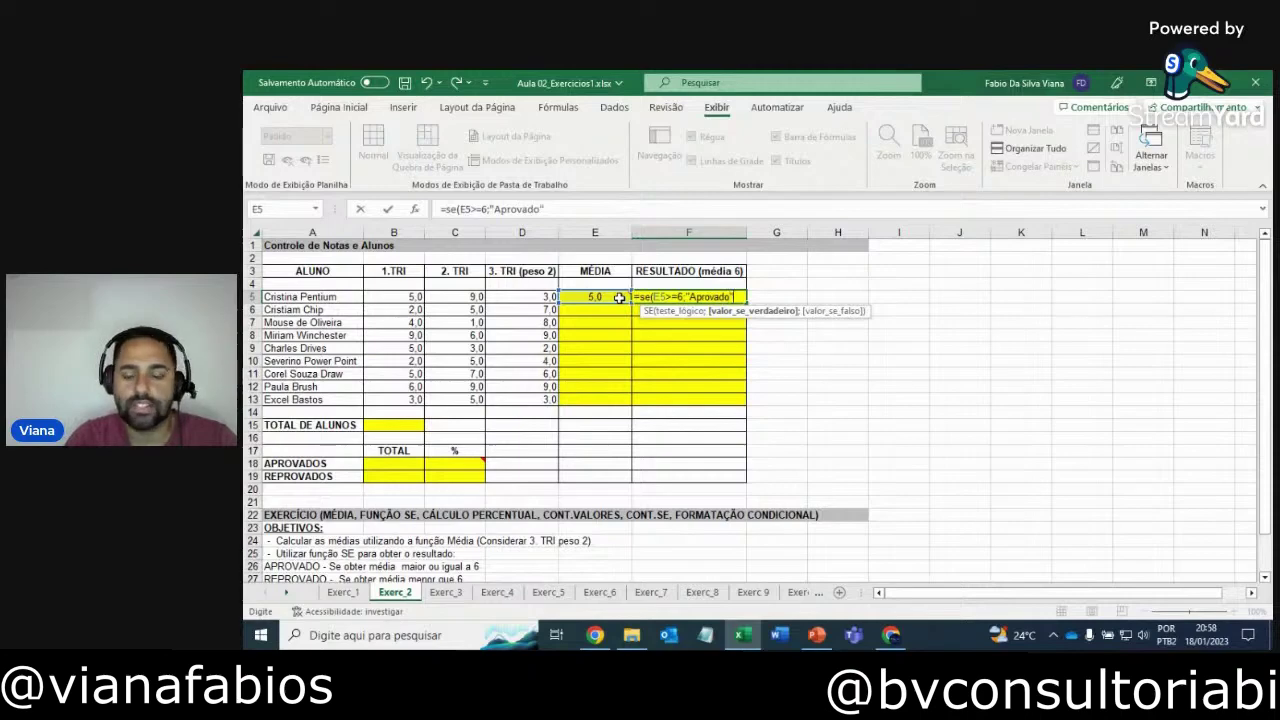
type(";")
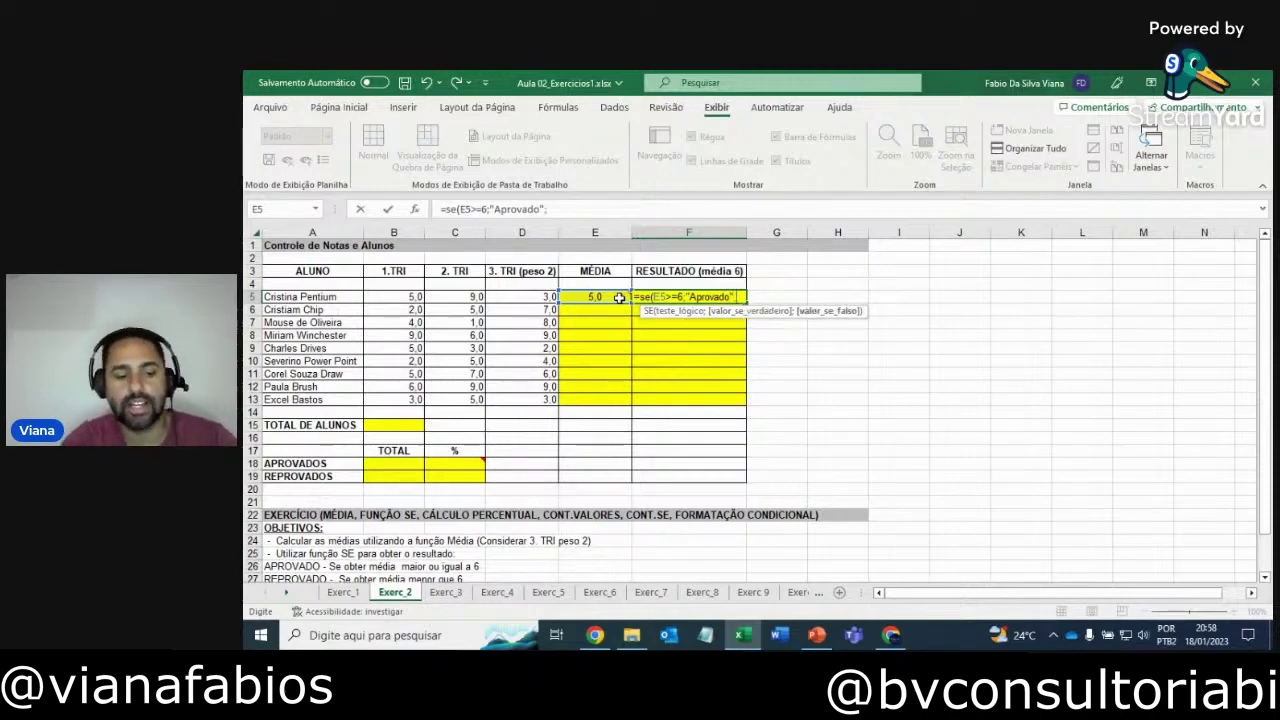
type("\"Reprovado\"")
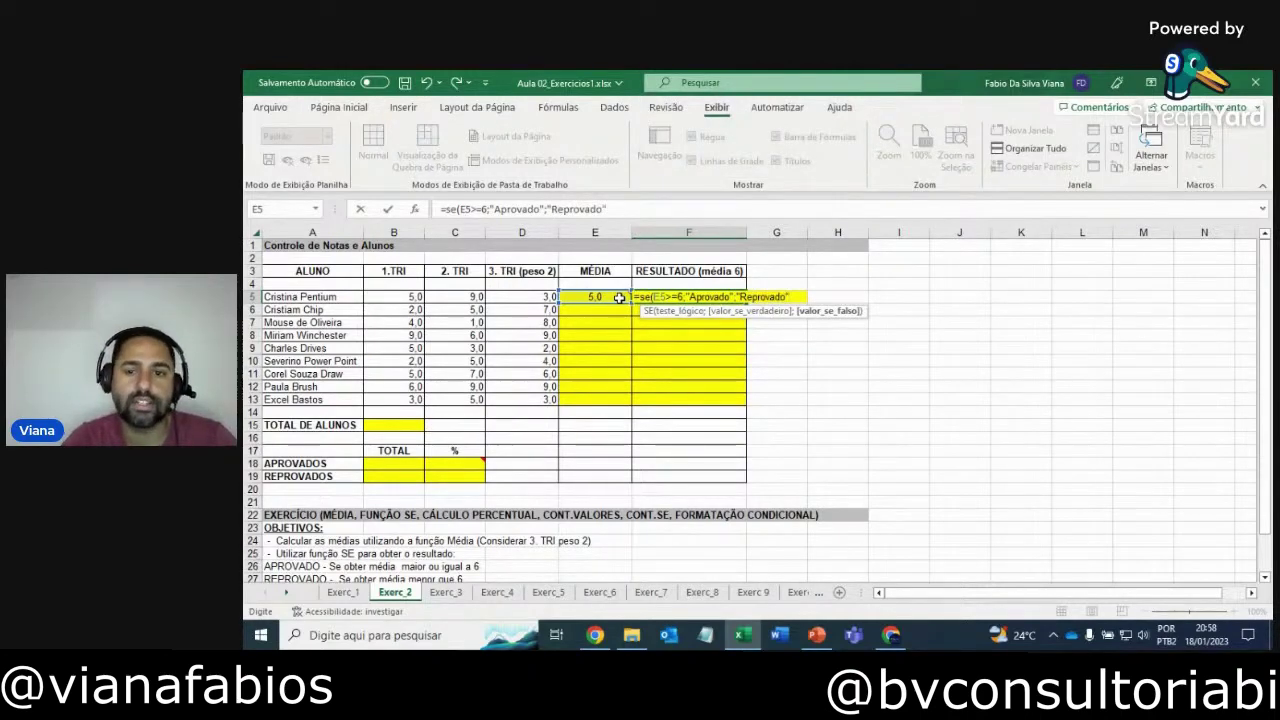
type(")")
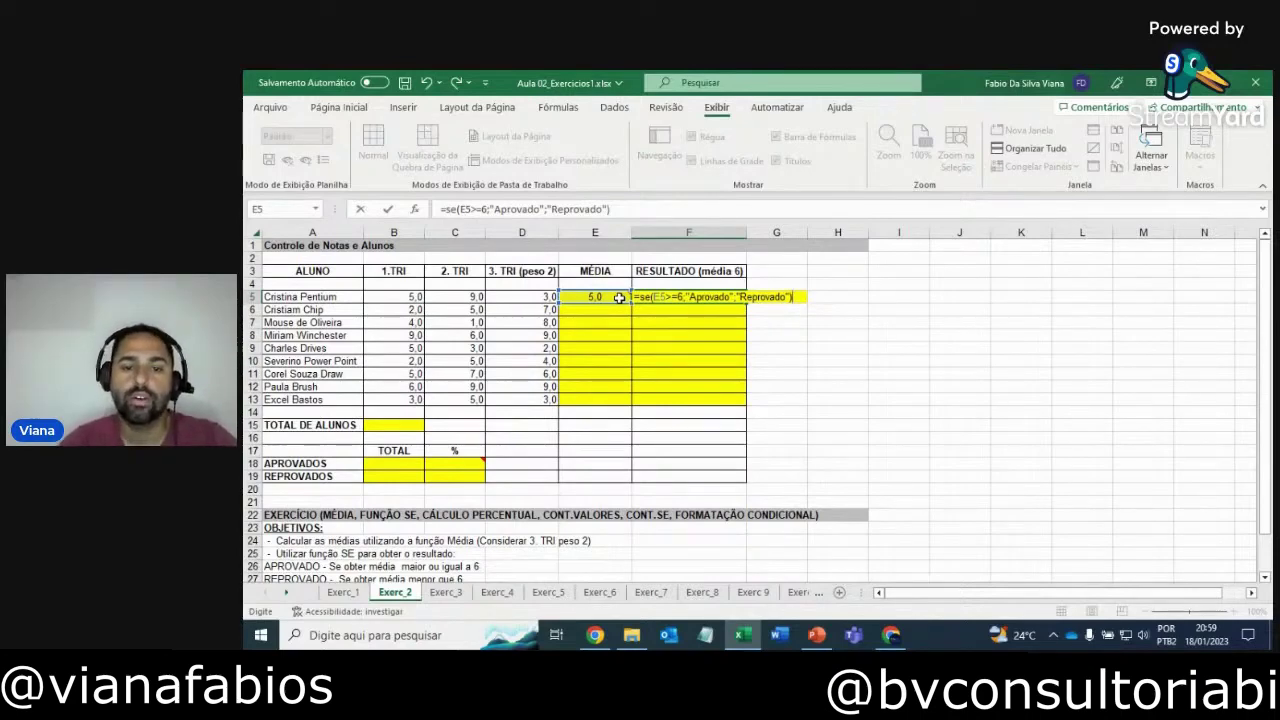
key("Return")
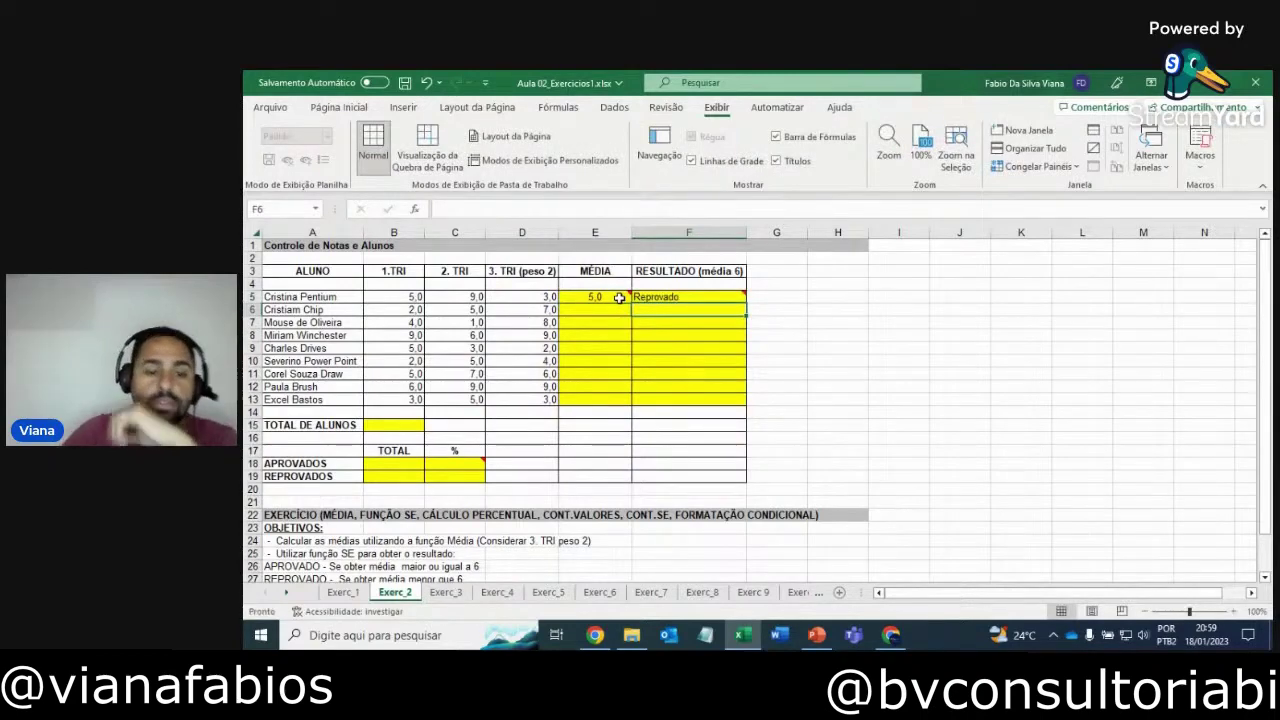
- Copy the MÉDIA and RESULTADO formulas from E5:F5 down to row 13 for all students
scroll(619, 297, "down", 1)
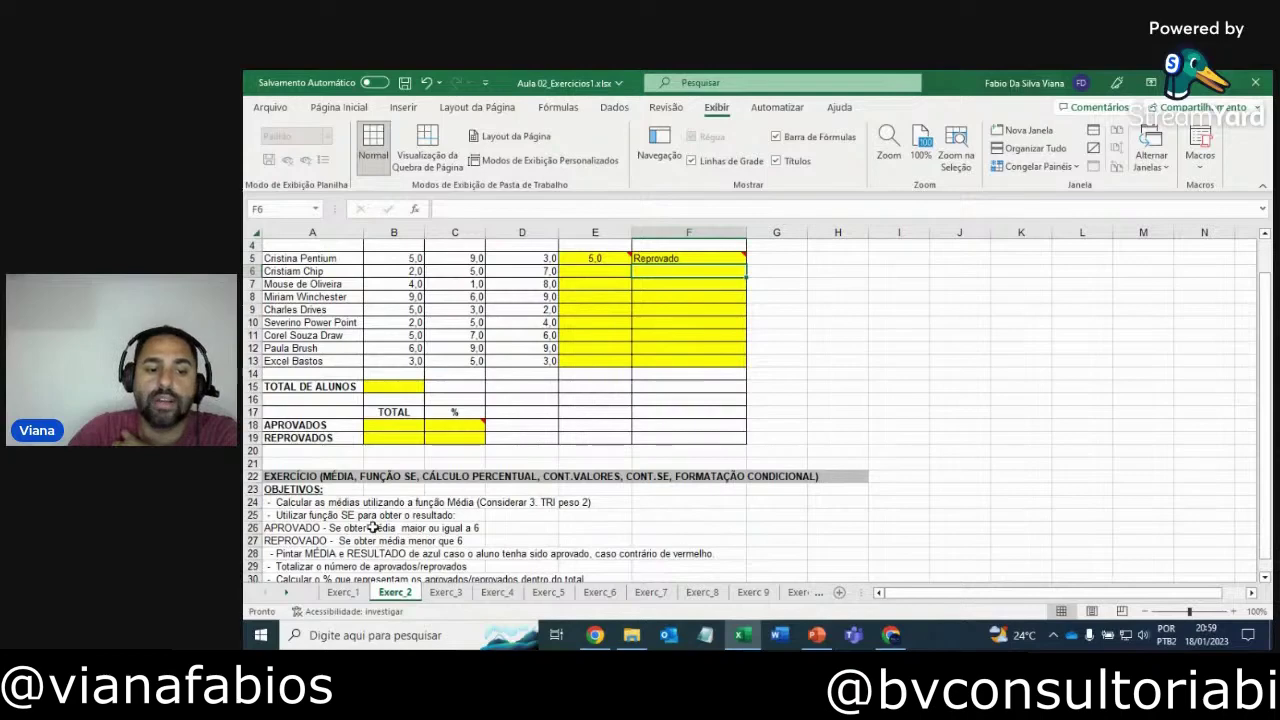
scroll(360, 530, "down", 1)
scroll(357, 527, "down", 1)
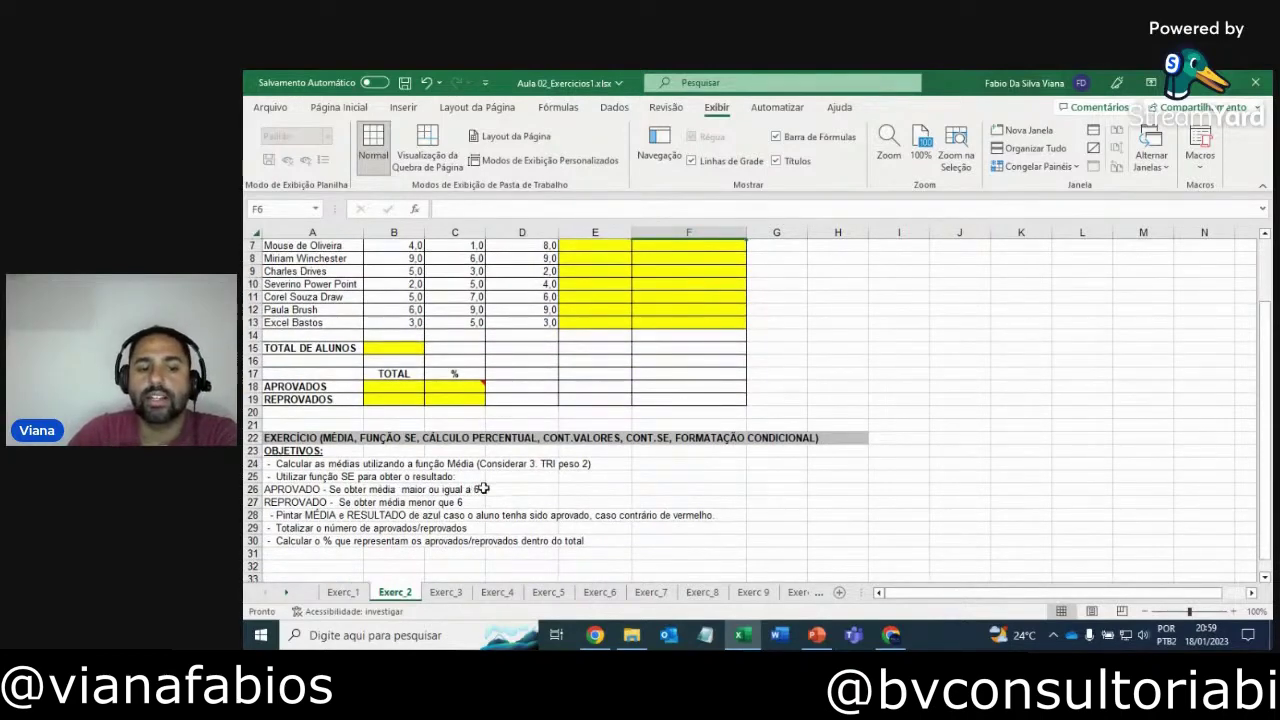
scroll(520, 470, "up", 2)
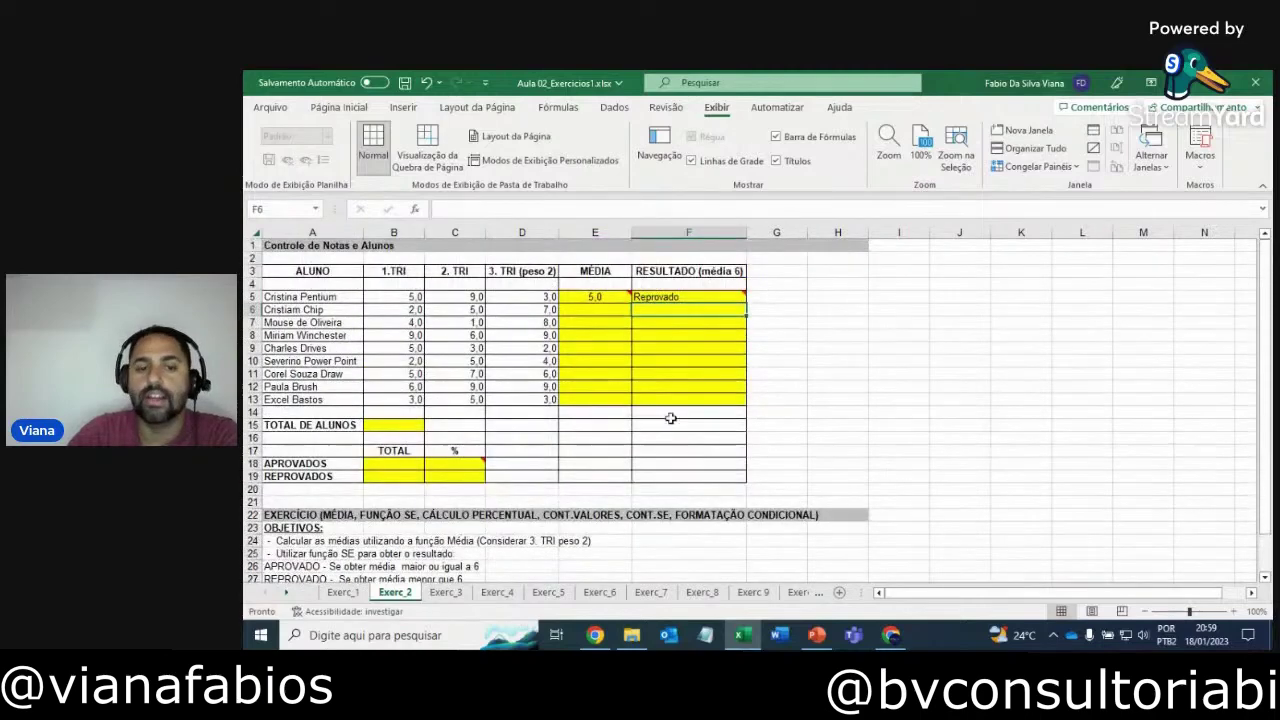
left_click(608, 293)
left_click_drag(636, 293, 666, 297)
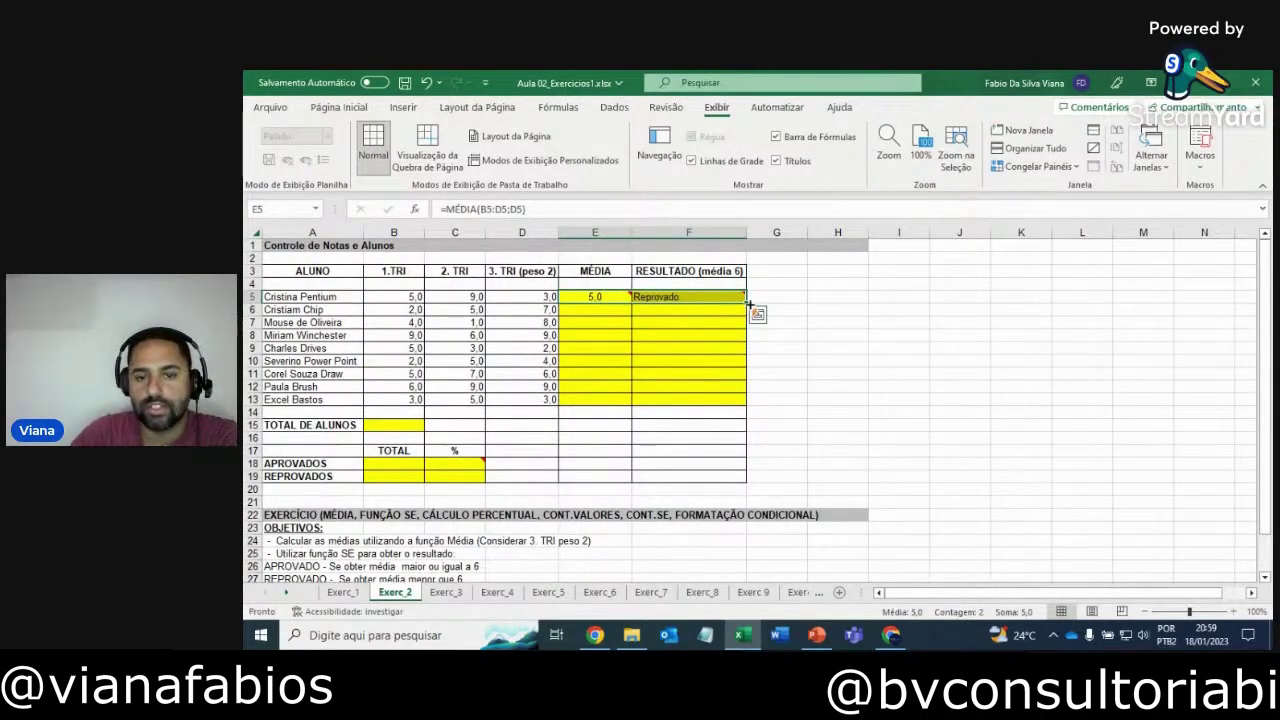
left_click_drag(748, 300, 741, 400)
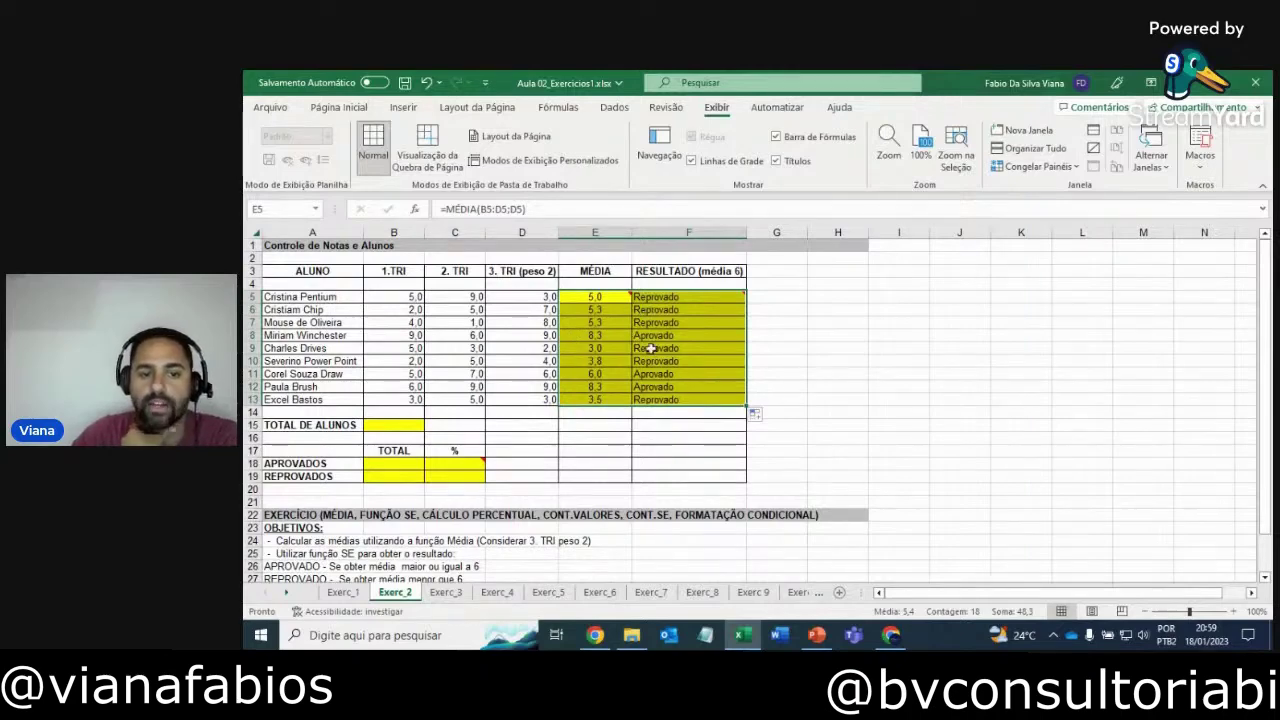
- Start a new conditional formatting rule for the student averages in E5:E13
scroll(651, 348, "down", 2)
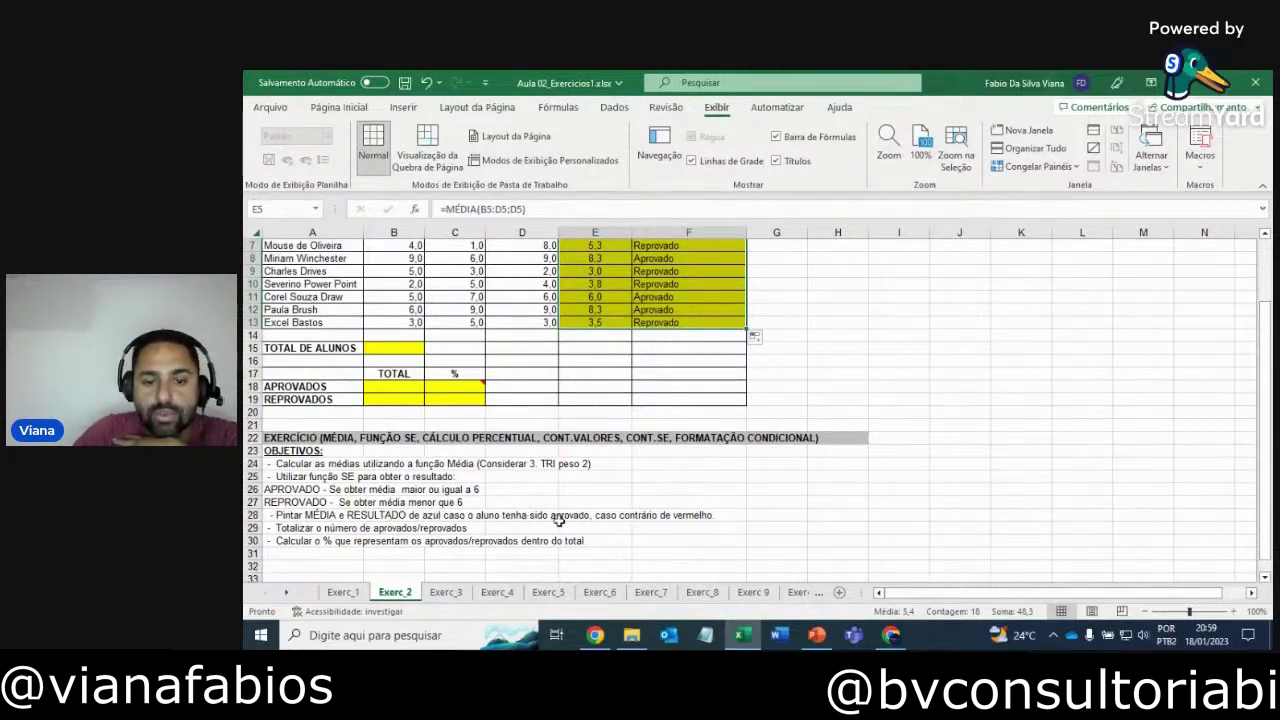
scroll(649, 519, "up", 1)
scroll(649, 519, "up", 1)
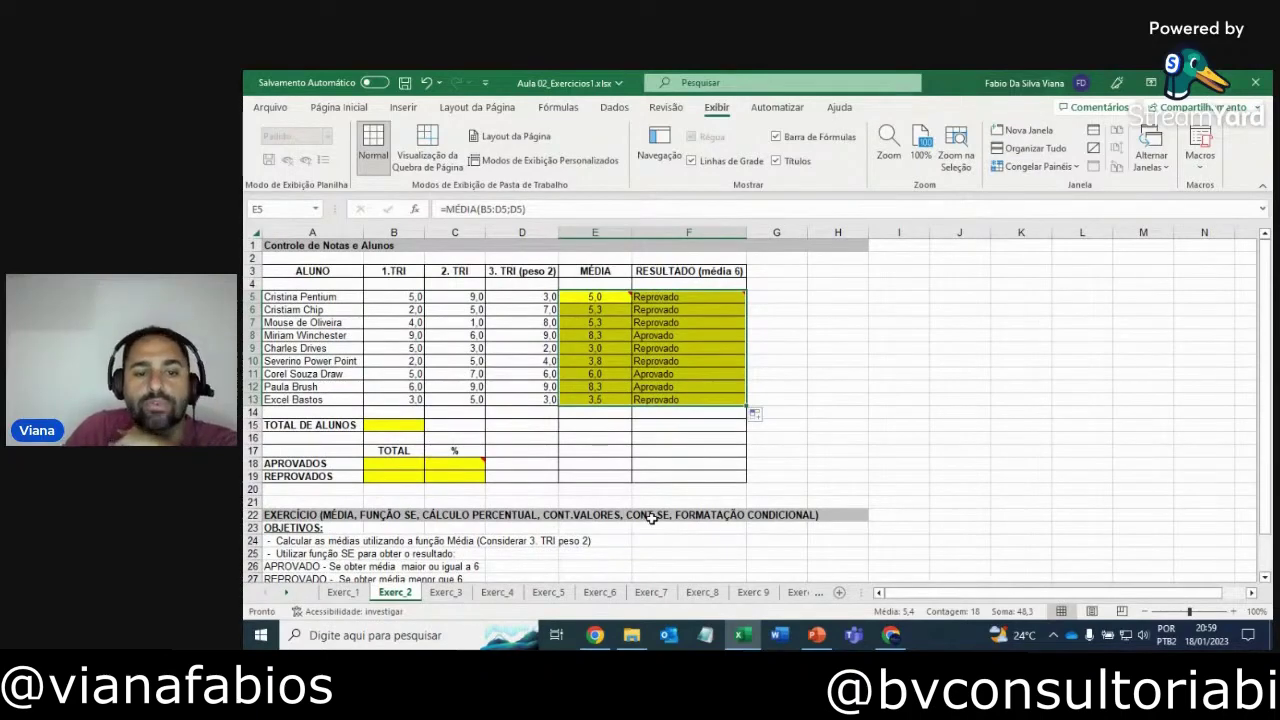
scroll(651, 518, "down", 2)
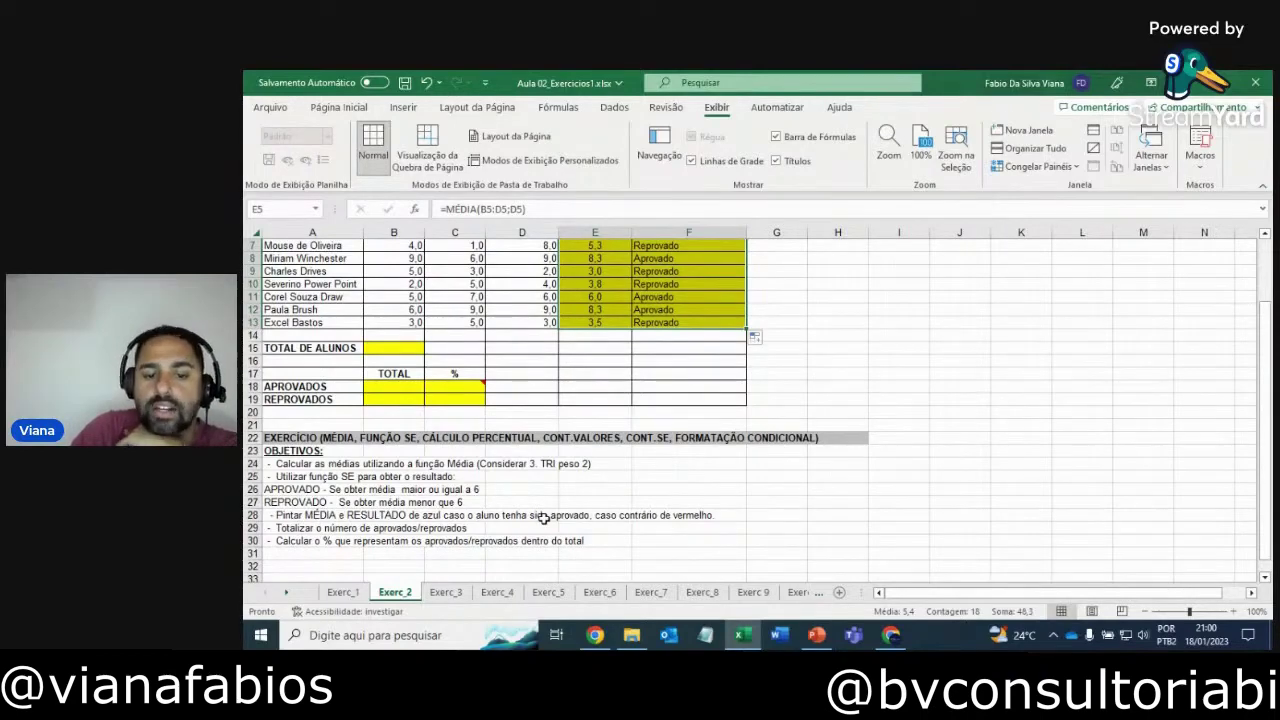
scroll(597, 521, "up", 2)
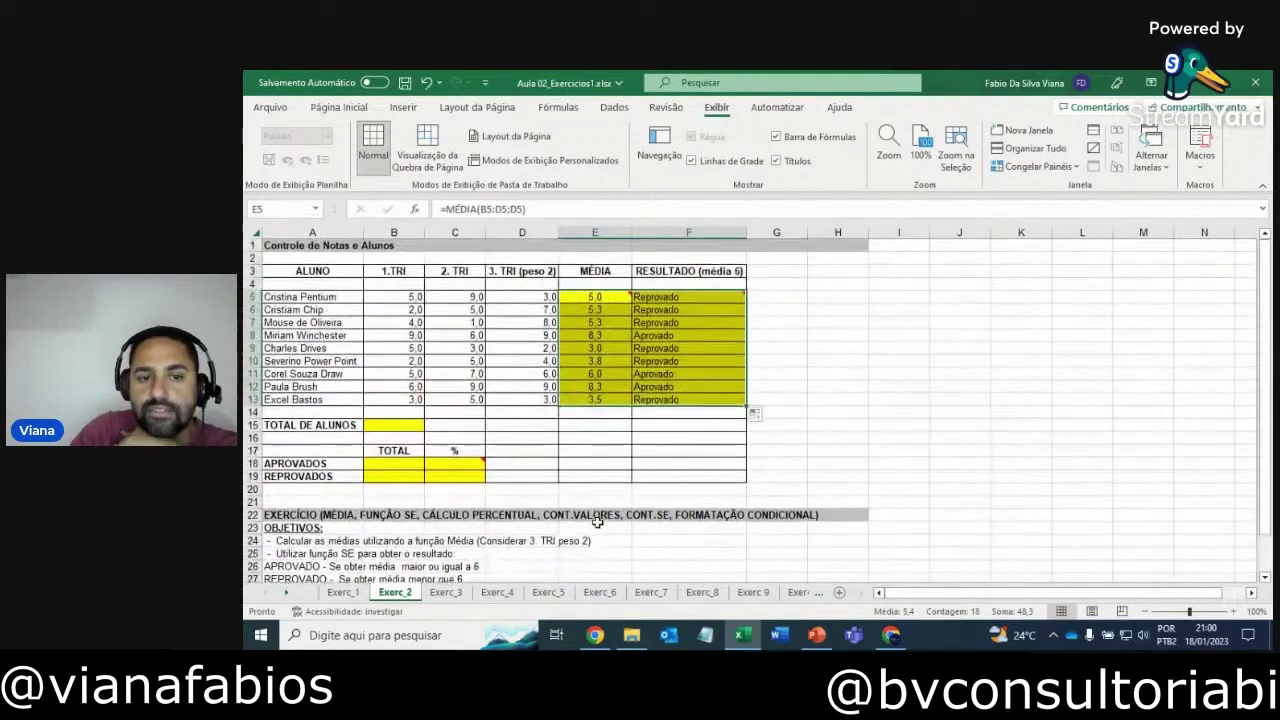
left_click(603, 294)
left_click_drag(603, 294, 600, 398)
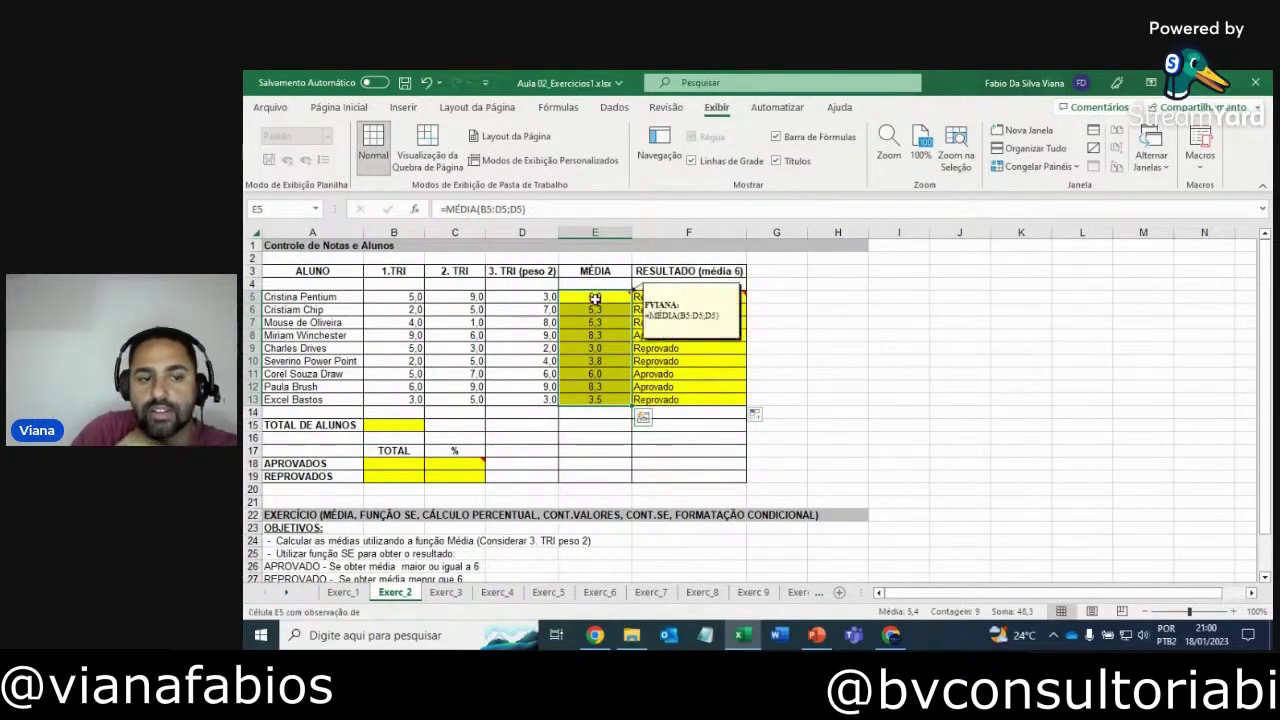
left_click(344, 110)
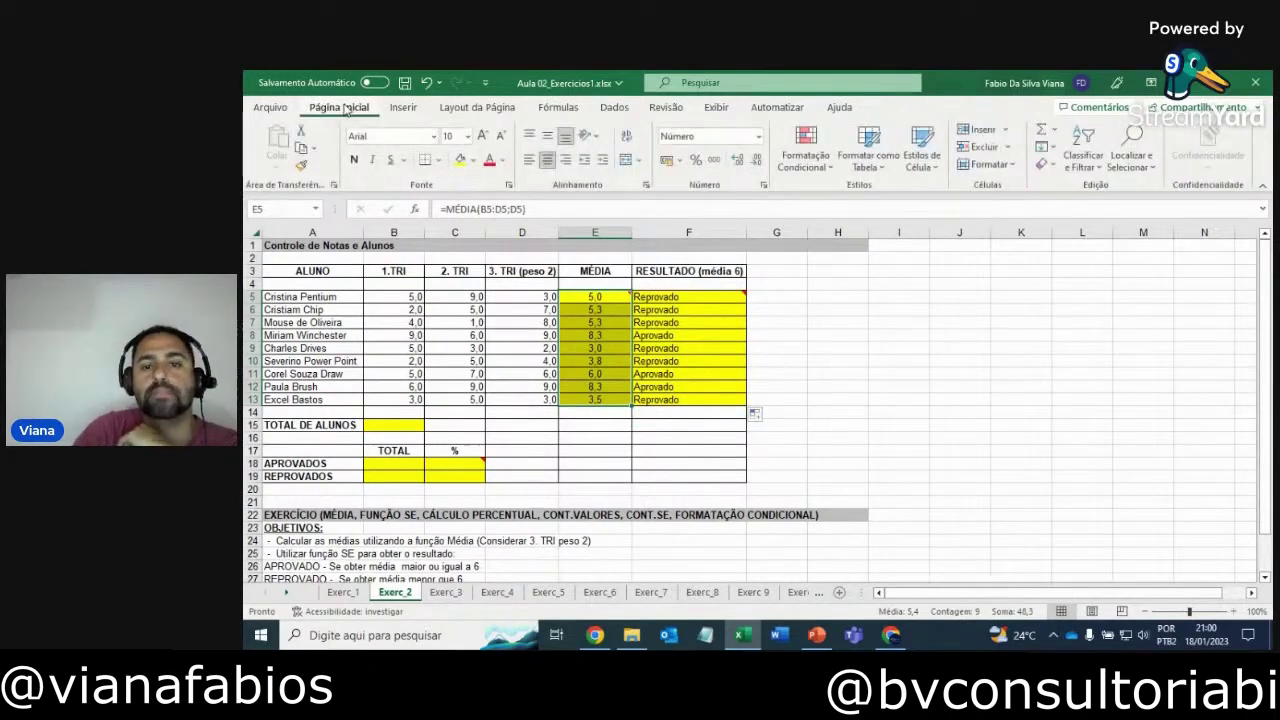
left_click(793, 177)
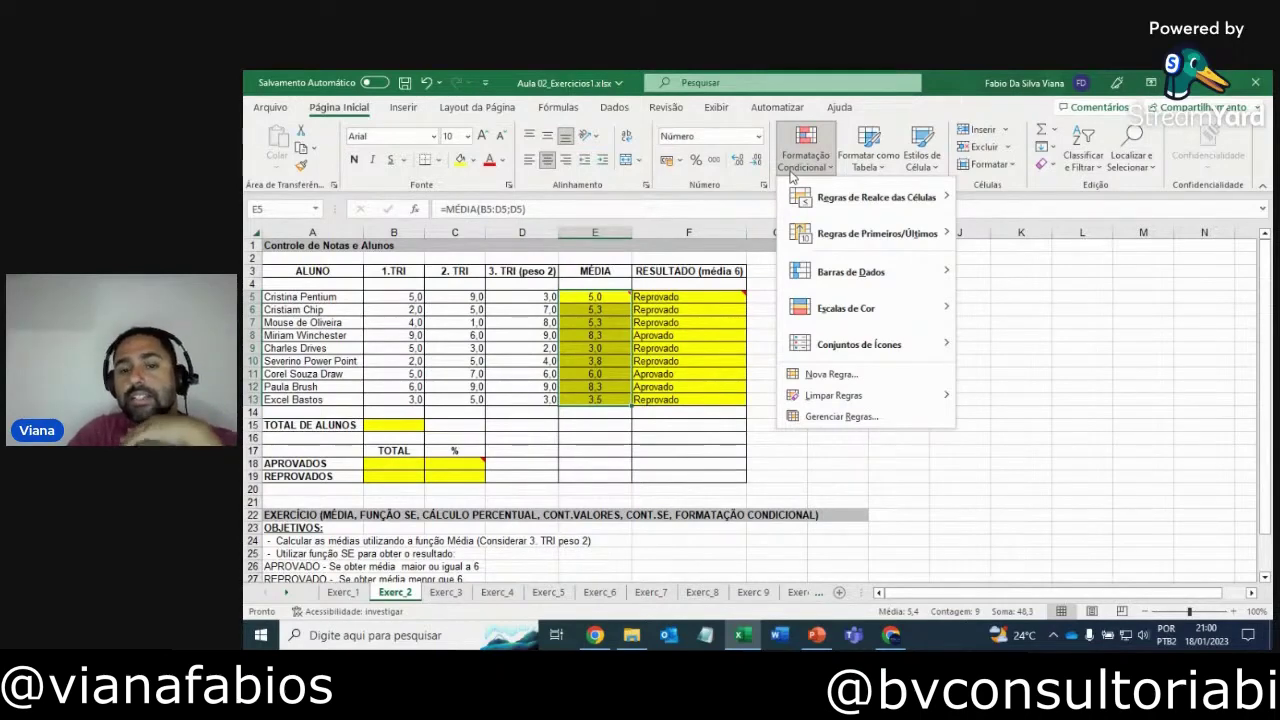
mouse_move(831, 206)
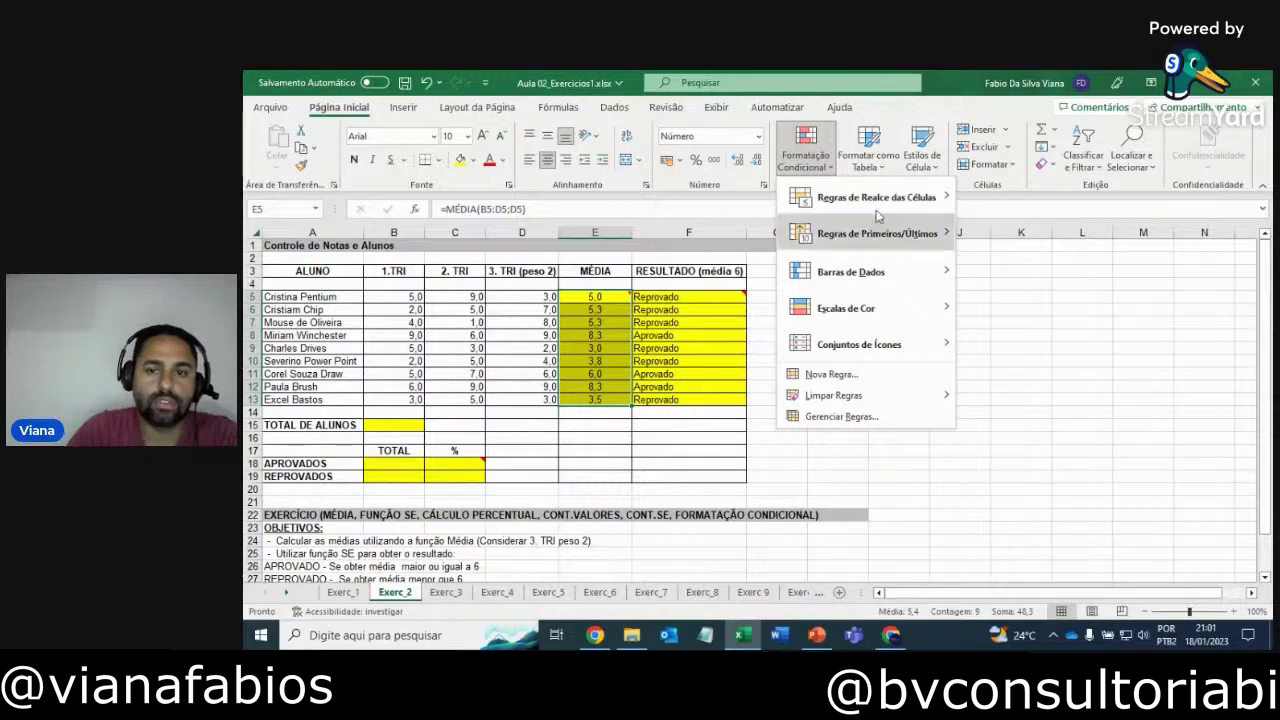
left_click(833, 374)
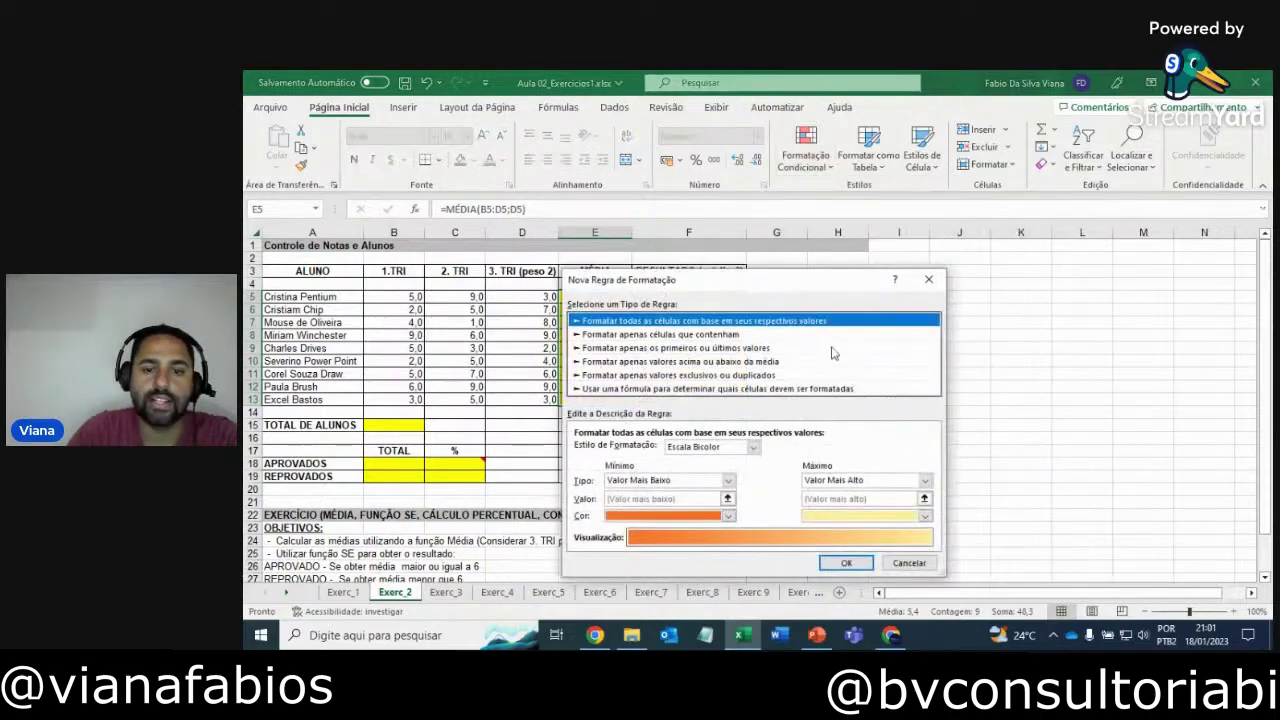
left_click_drag(760, 286, 950, 260)
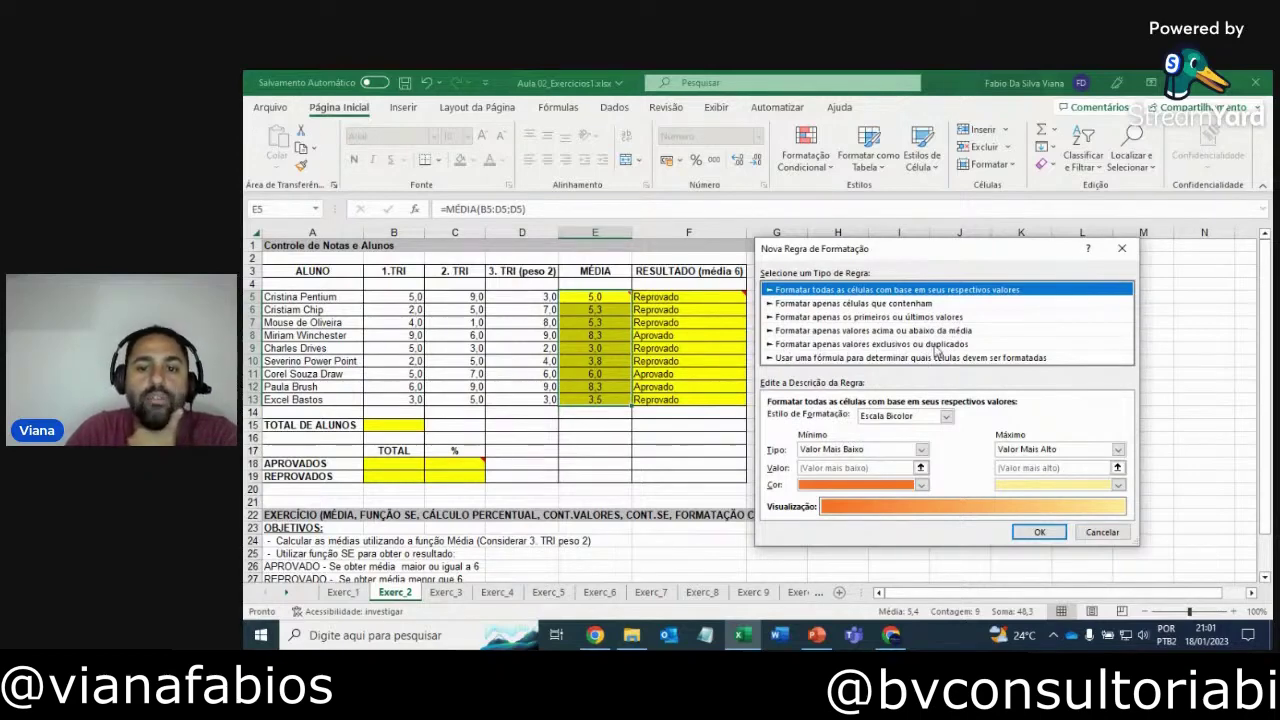
- Set the rule to format only cells whose value is greater than or equal to 6 (é maior ou igual a)
left_click(828, 303)
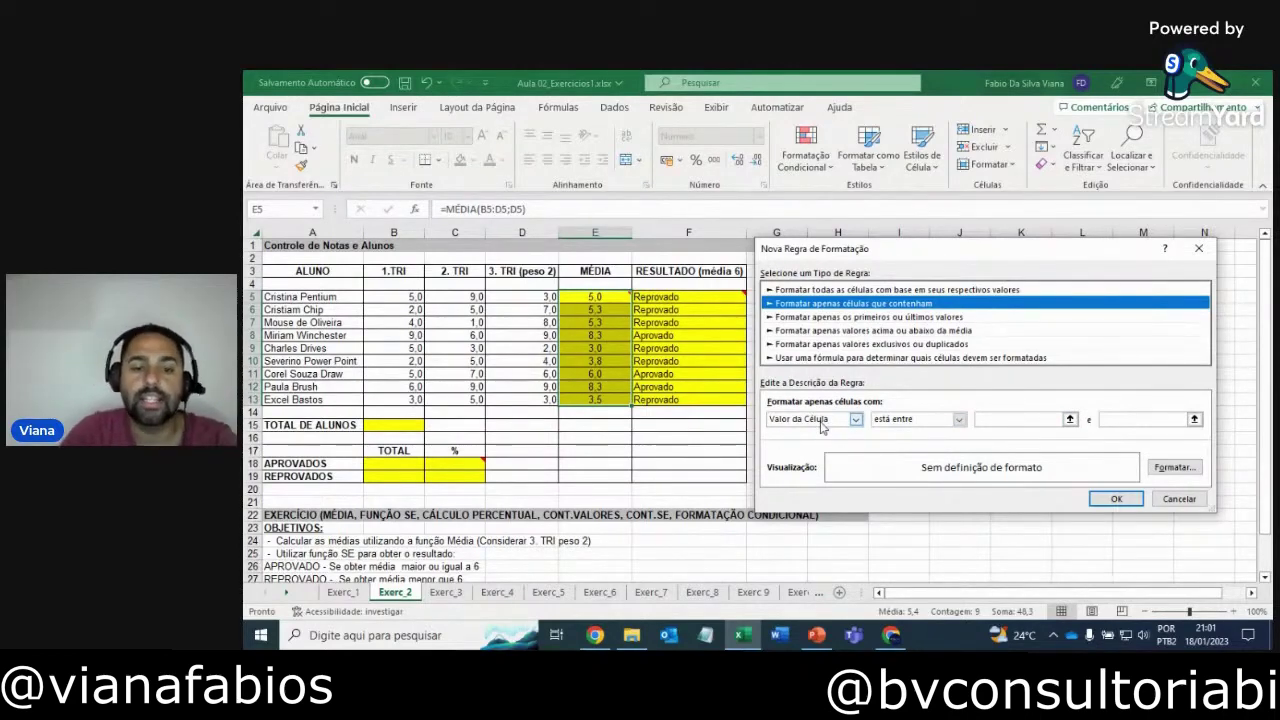
left_click(959, 420)
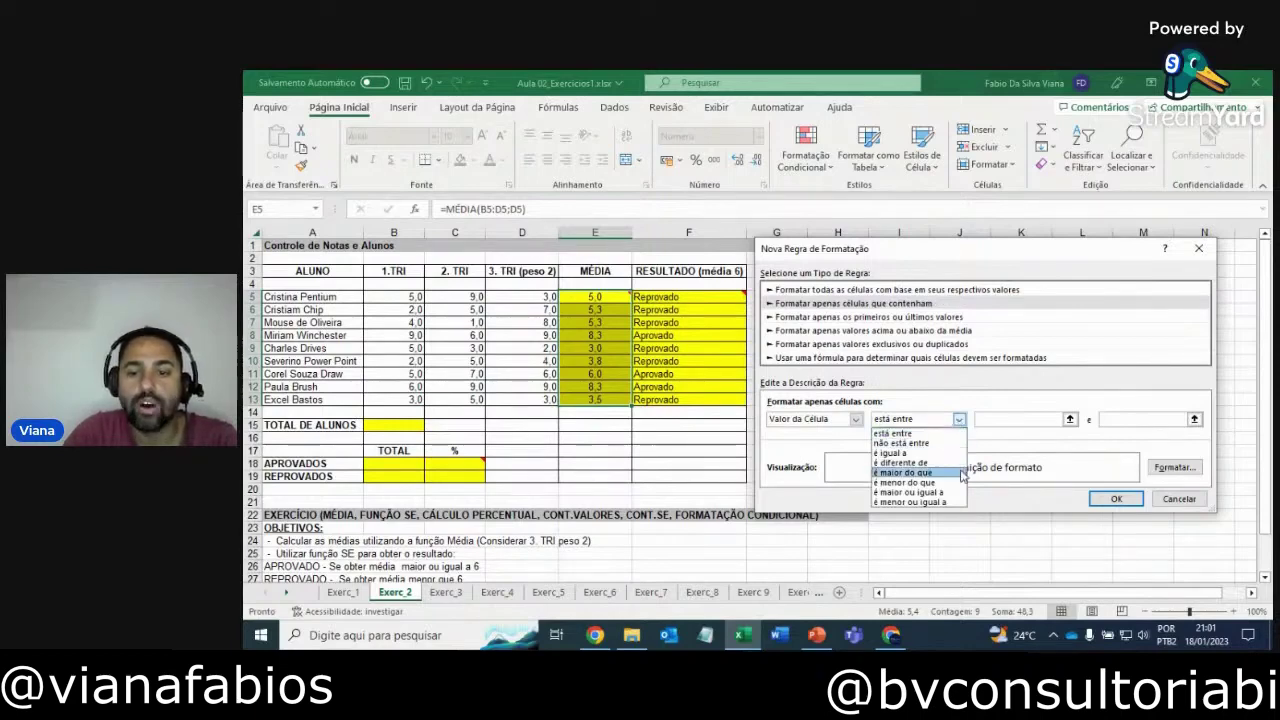
left_click(943, 494)
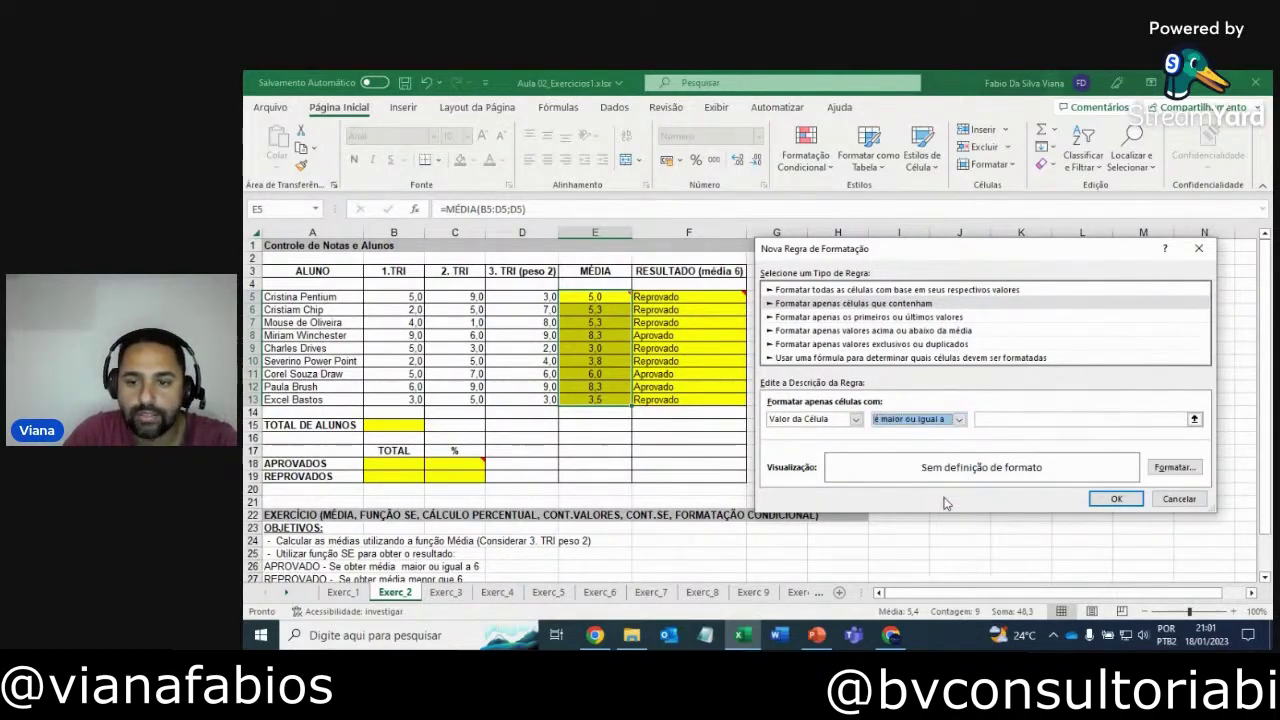
left_click(995, 421)
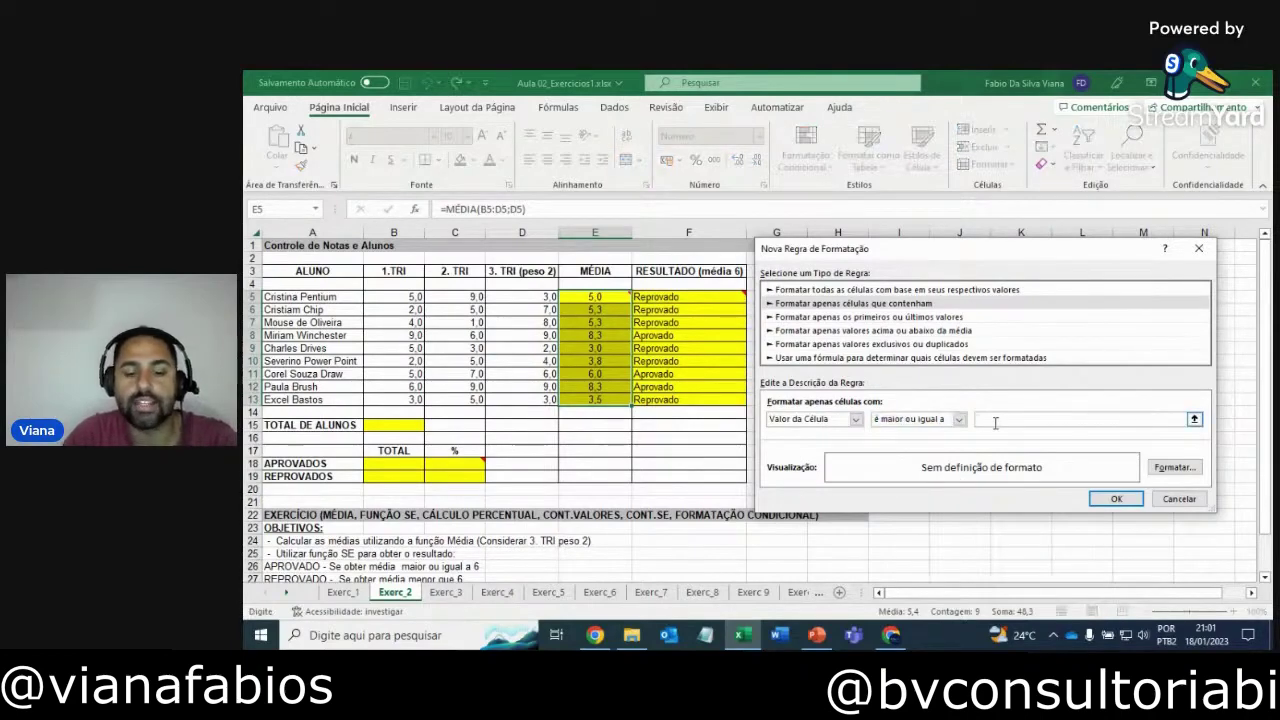
type("6")
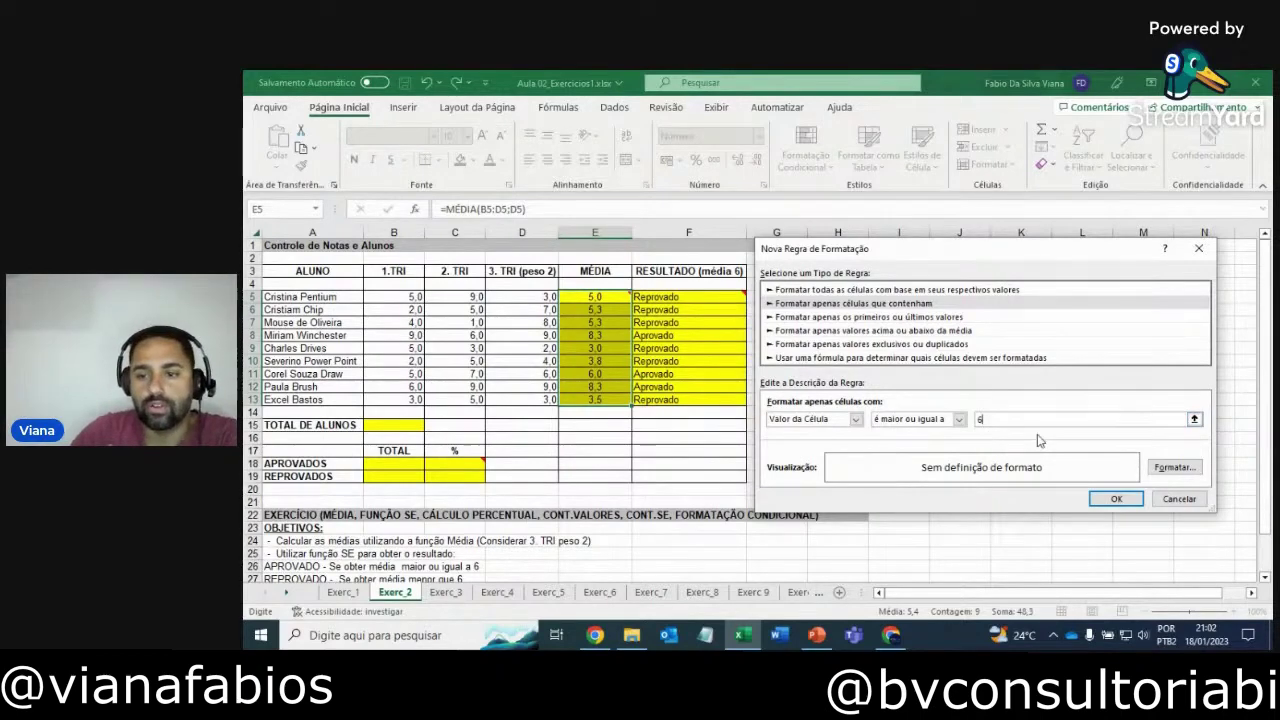
- Give the passing-average rule a light blue background fill and apply it to E5:E13
left_click(1174, 468)
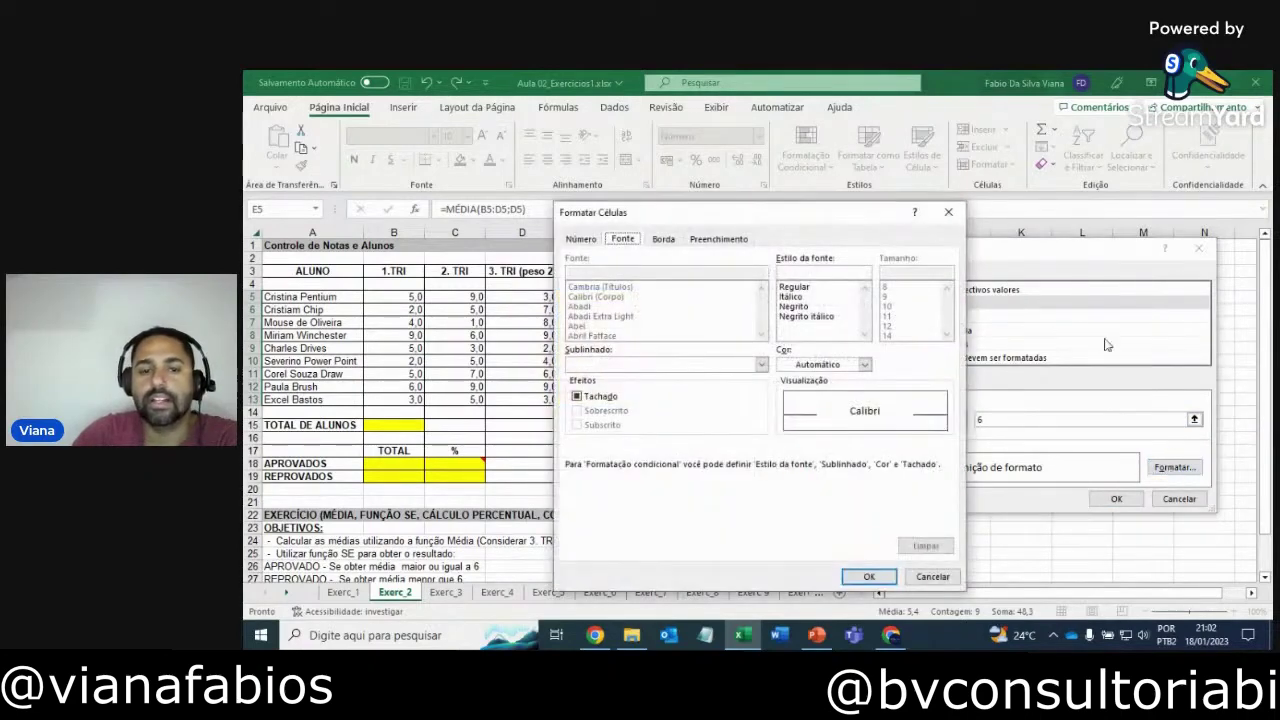
left_click(727, 243)
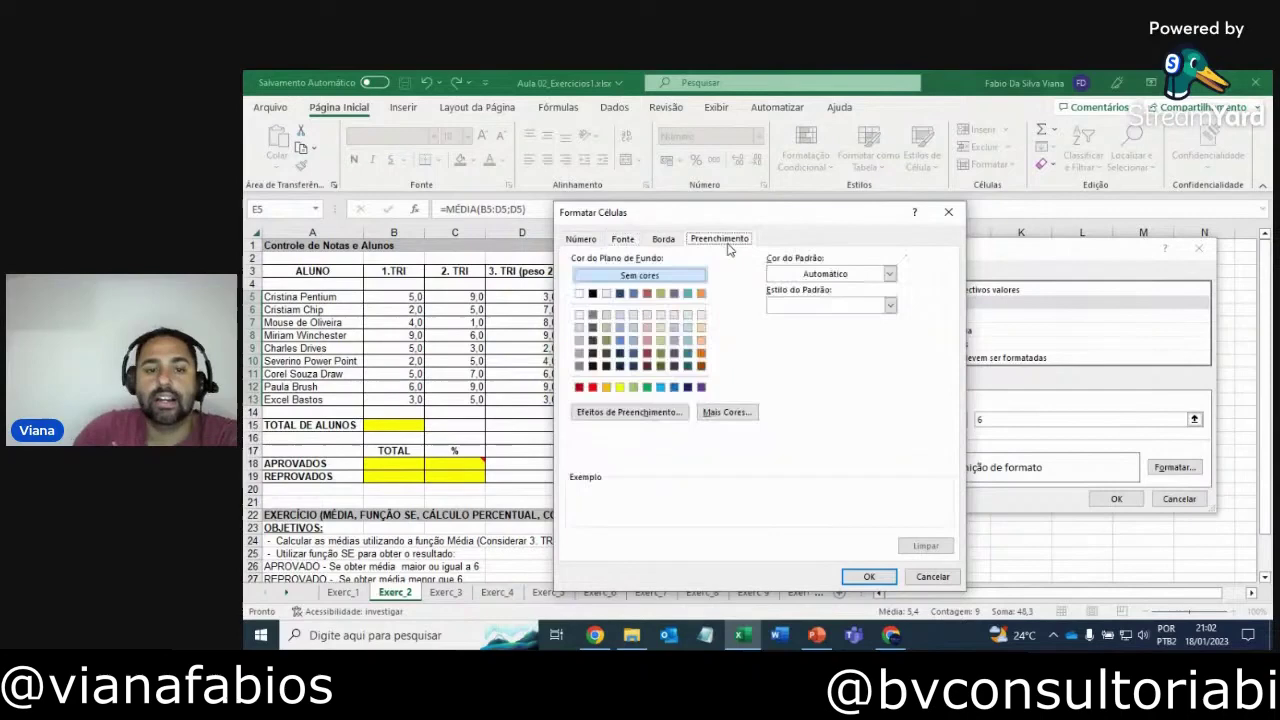
left_click(620, 294)
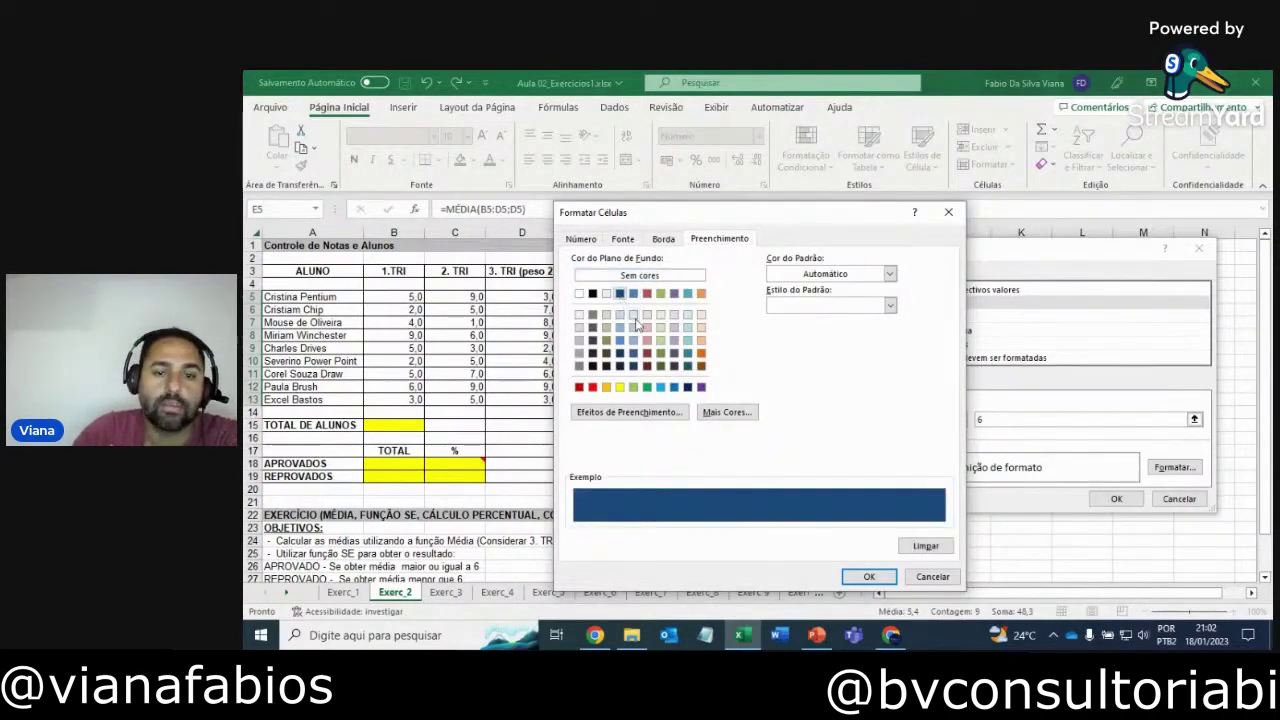
left_click(628, 242)
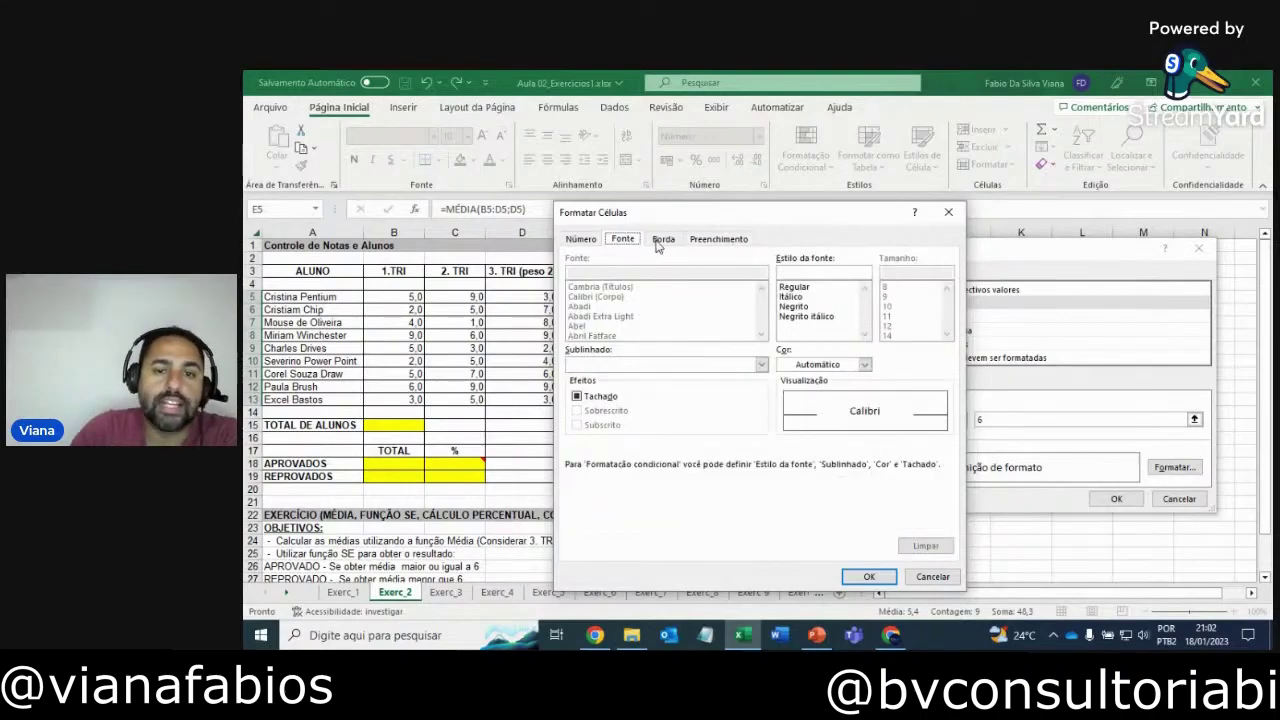
left_click(660, 242)
left_click(702, 241)
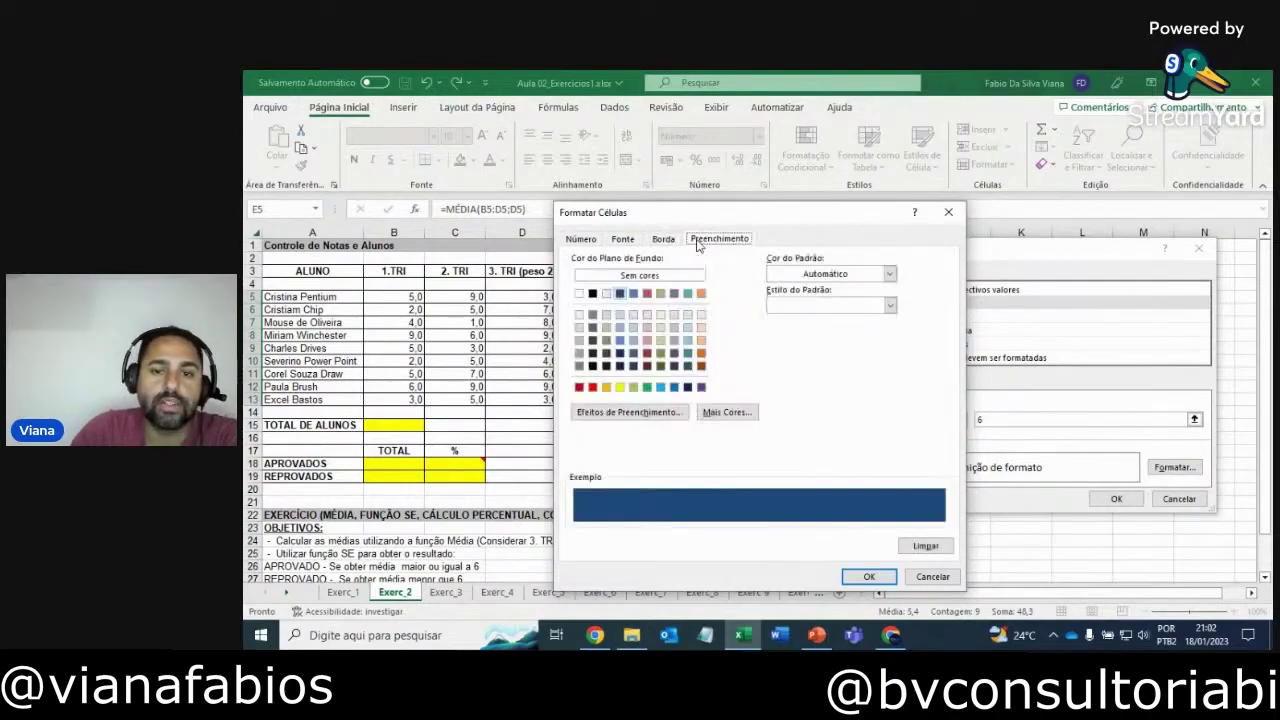
left_click(622, 328)
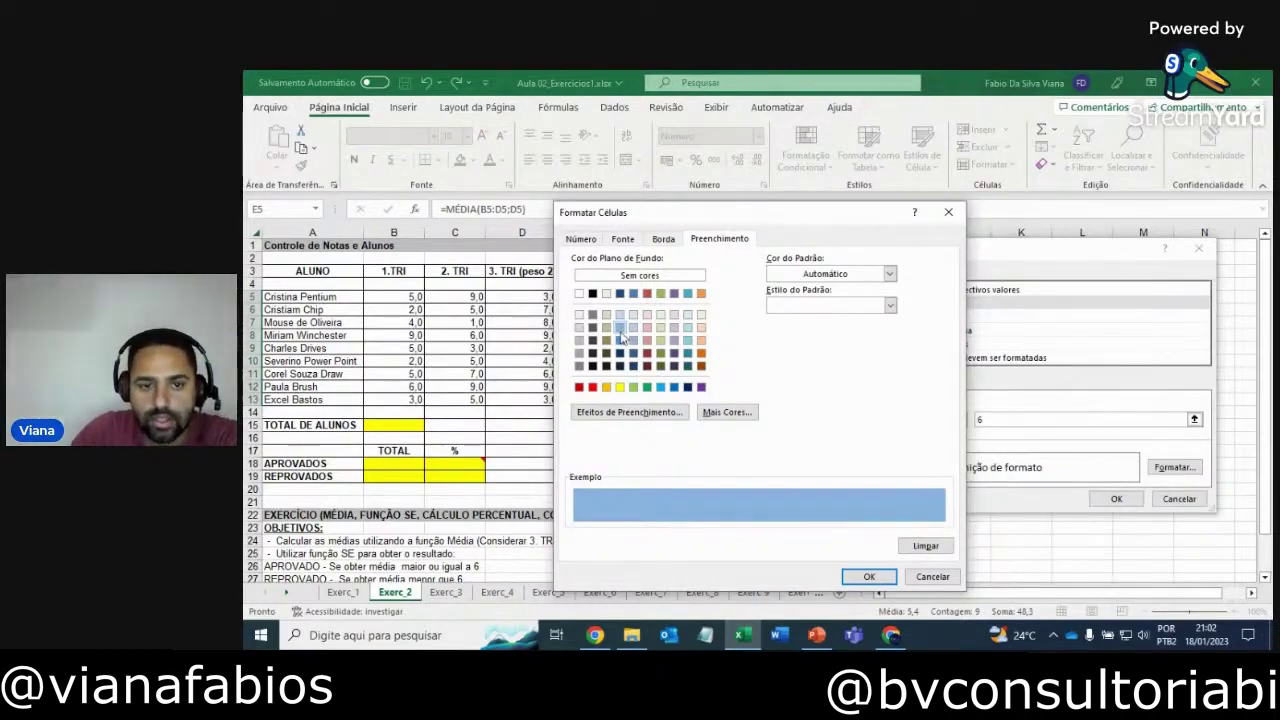
left_click(866, 576)
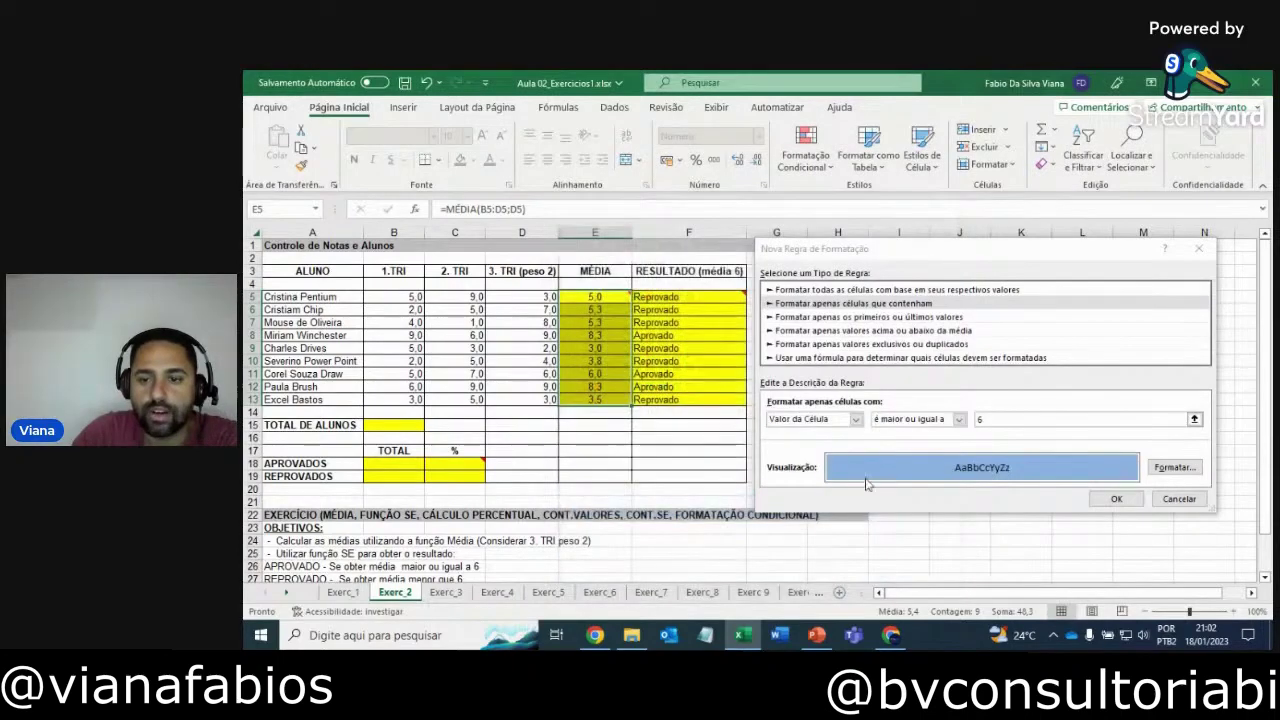
left_click(1113, 498)
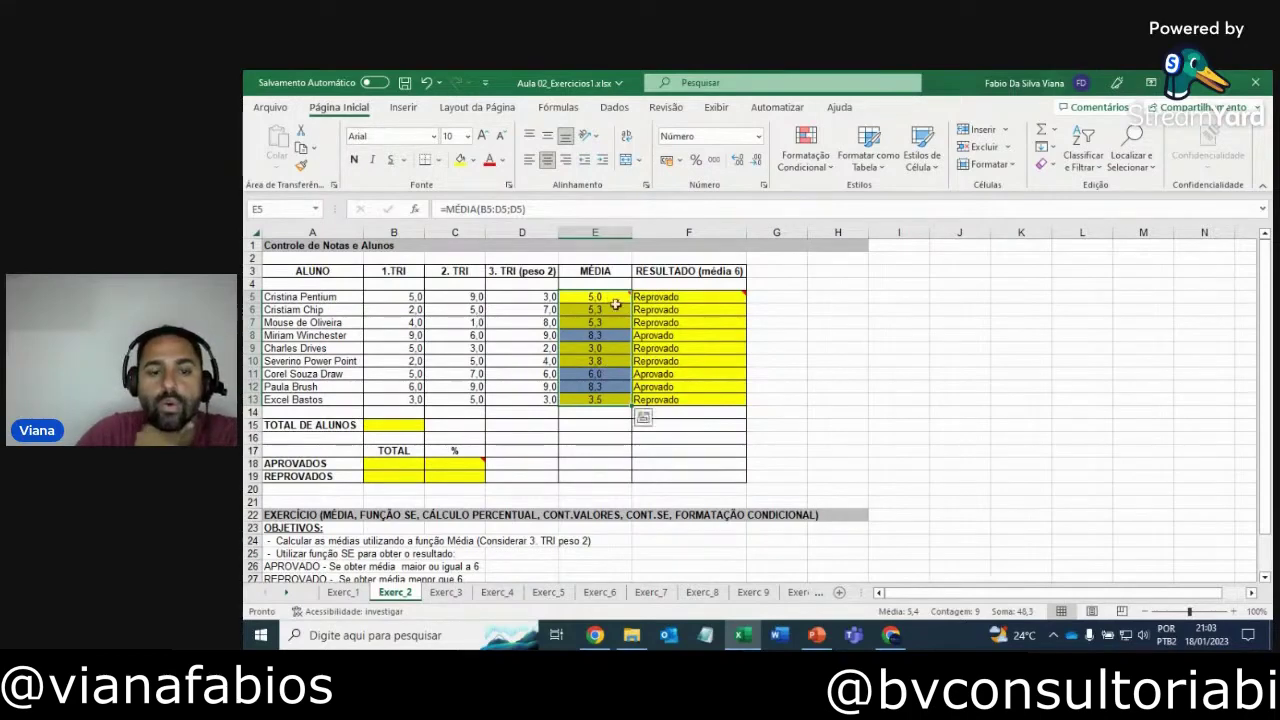
- Create a second conditional formatting rule for E5:E13 that targets only cell values less than 6 (é menor do que)
left_click(816, 165)
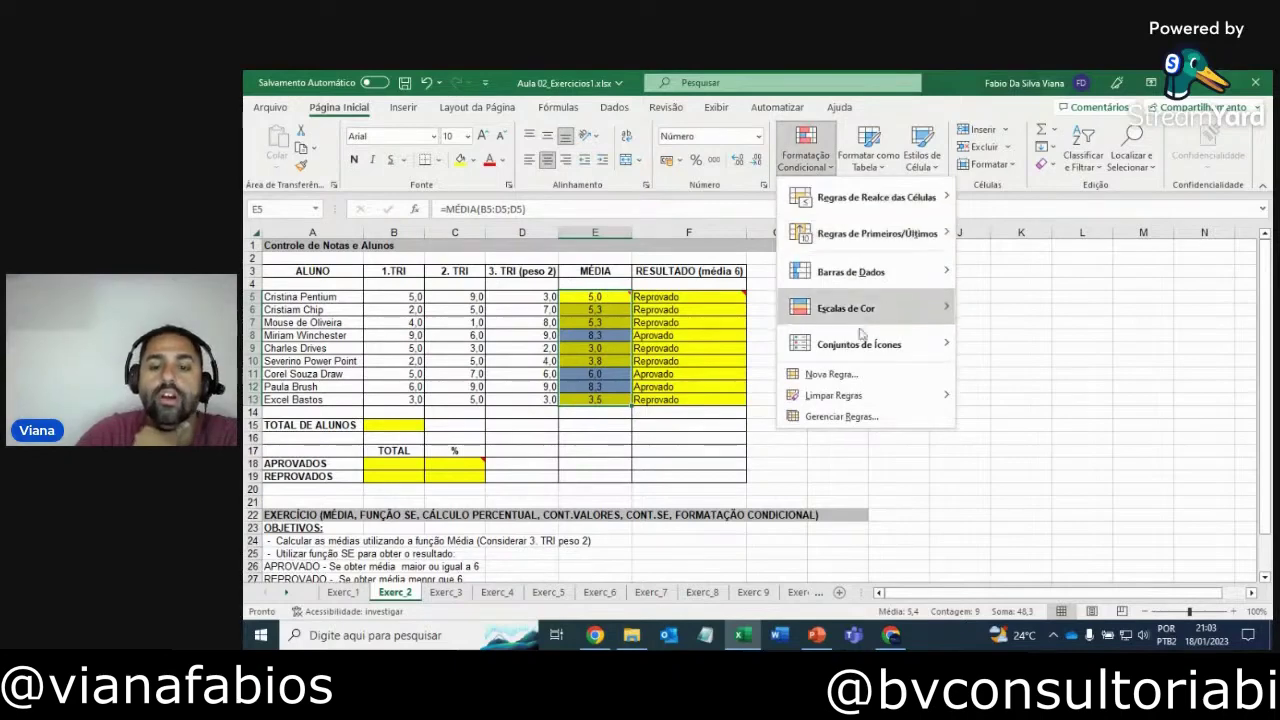
left_click(853, 374)
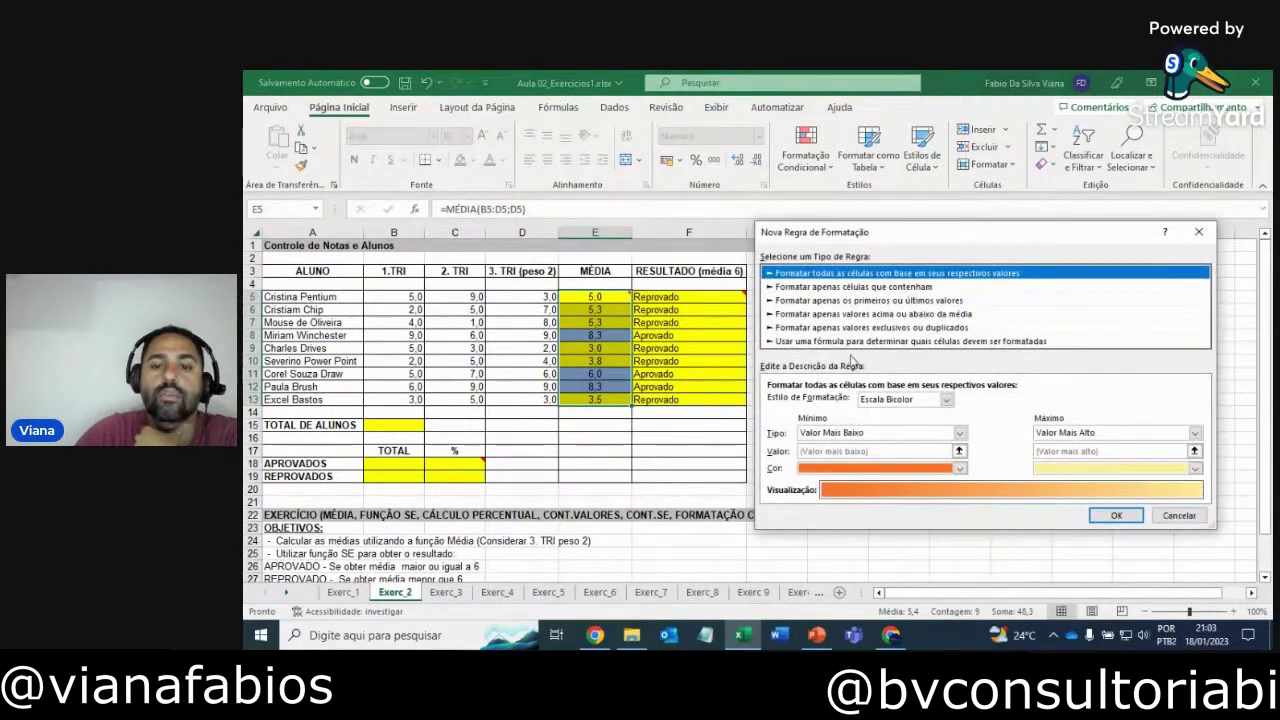
left_click(858, 288)
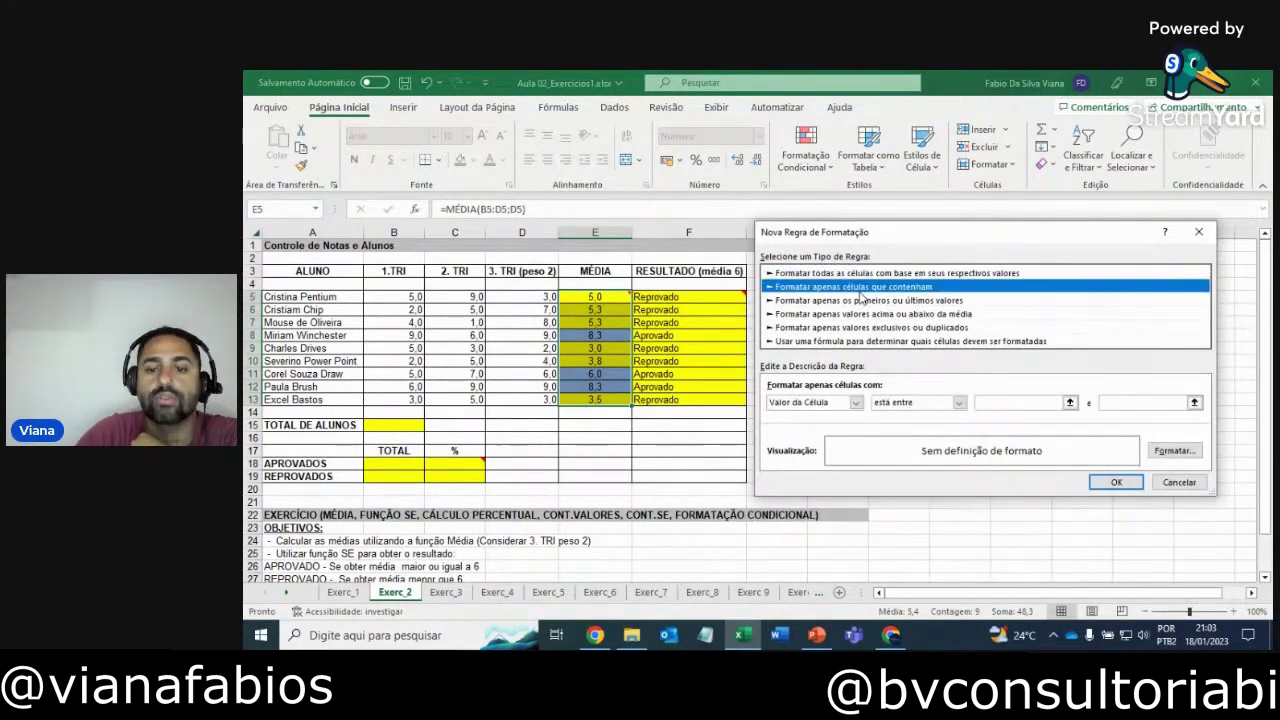
left_click(958, 403)
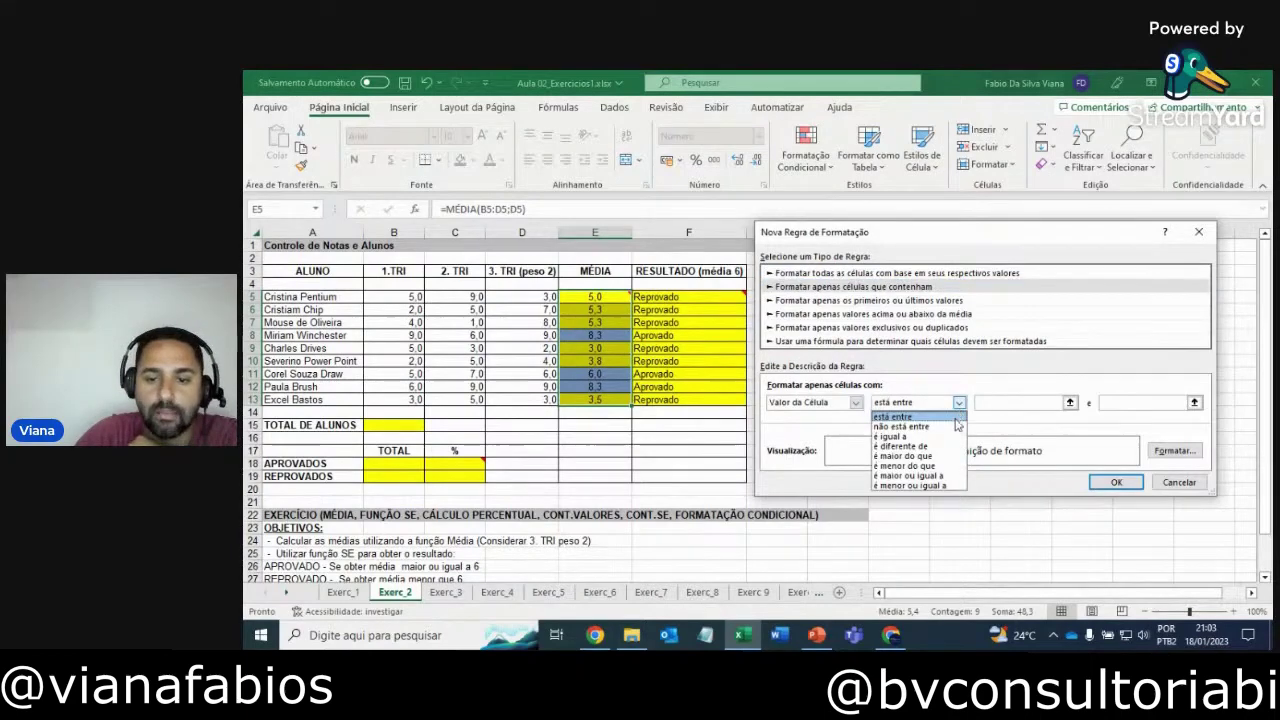
left_click(946, 466)
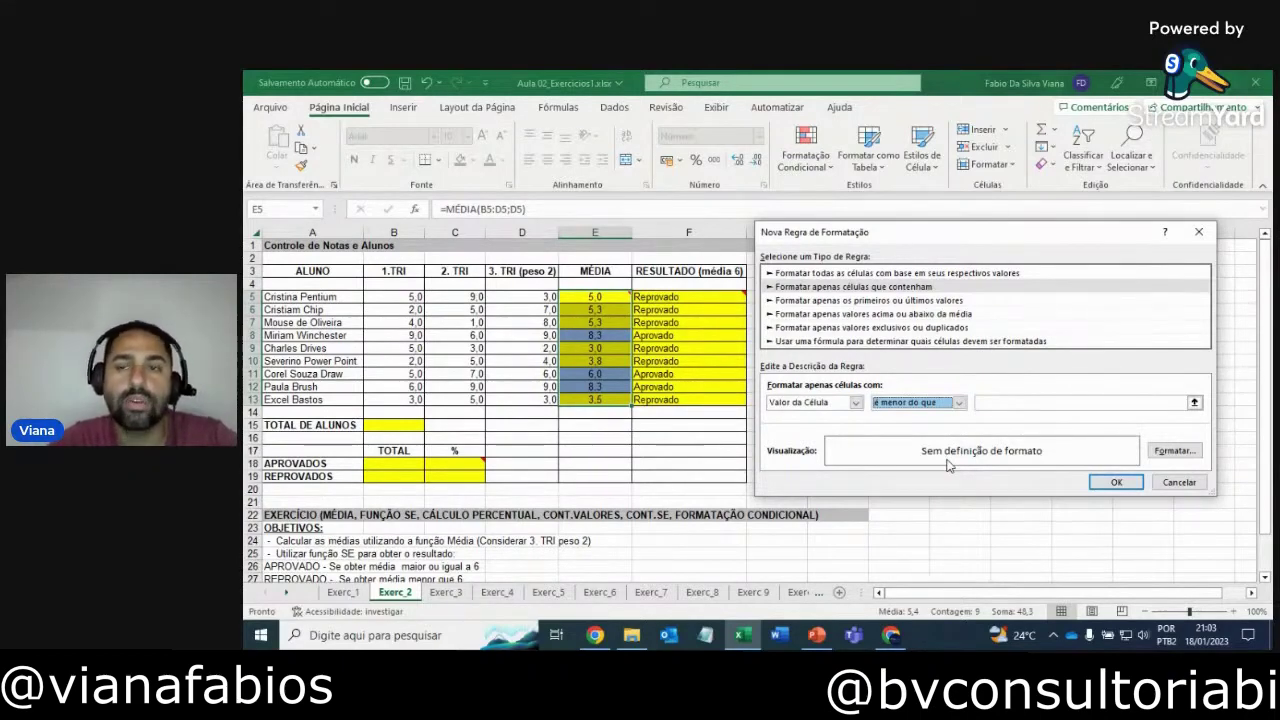
left_click(983, 404)
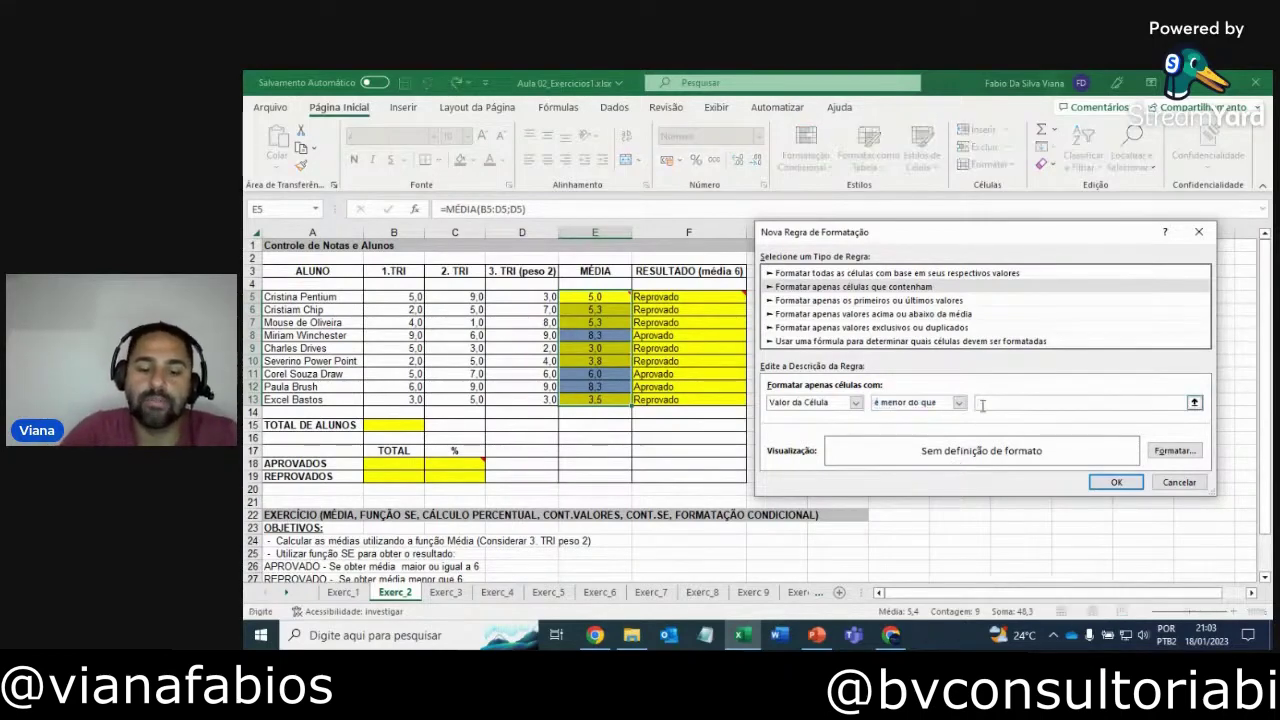
type("6")
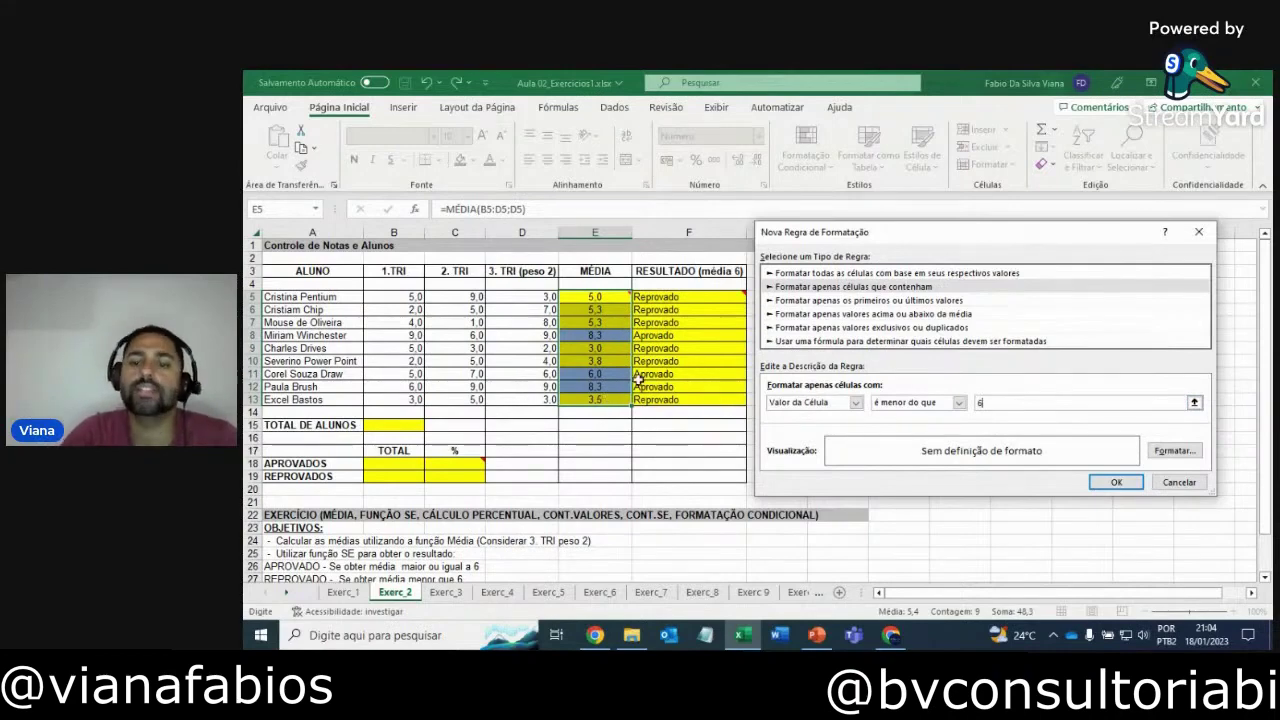
- Give the failing-average rule a bright red background fill and apply it to E5:E13
left_click(1172, 451)
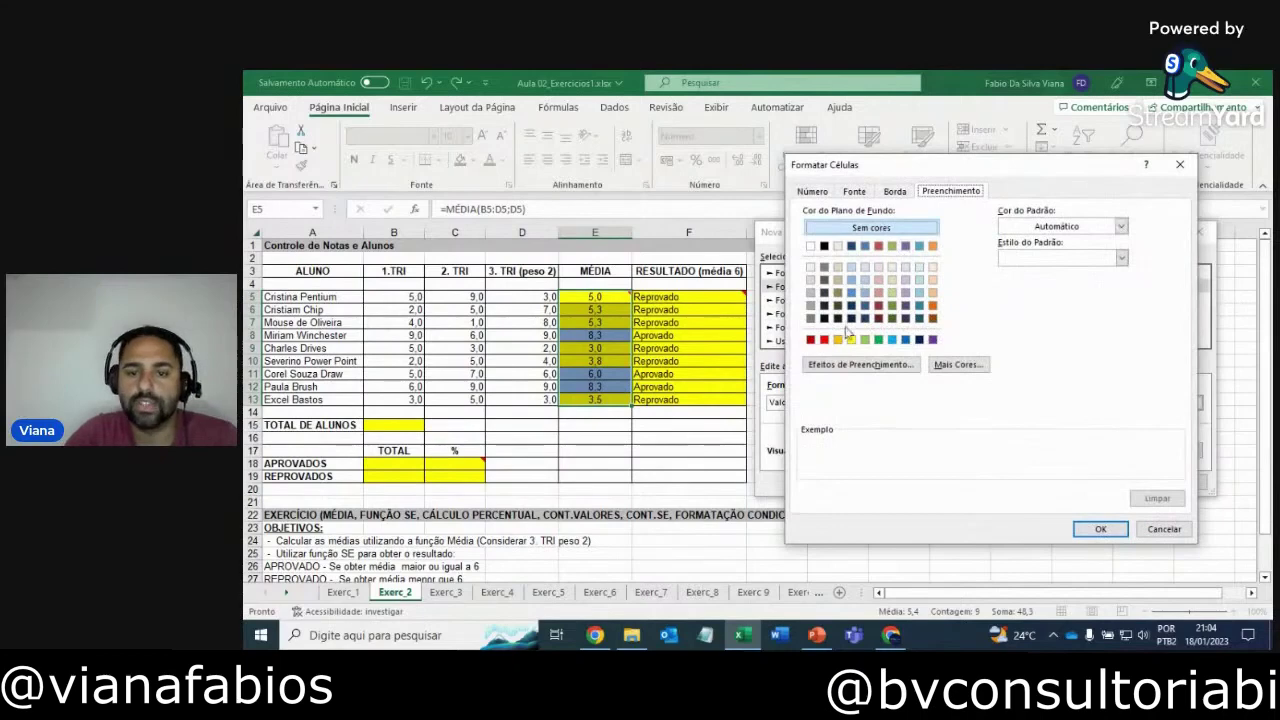
left_click(824, 340)
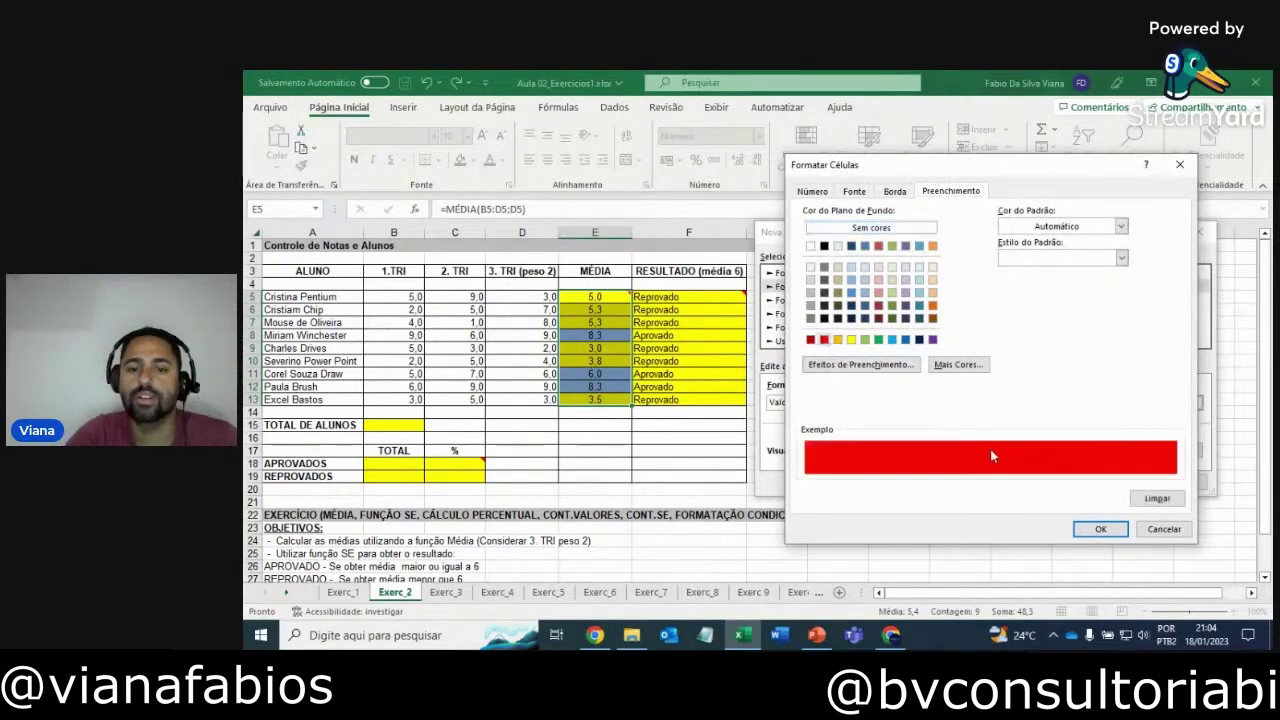
left_click(1099, 529)
left_click(1101, 485)
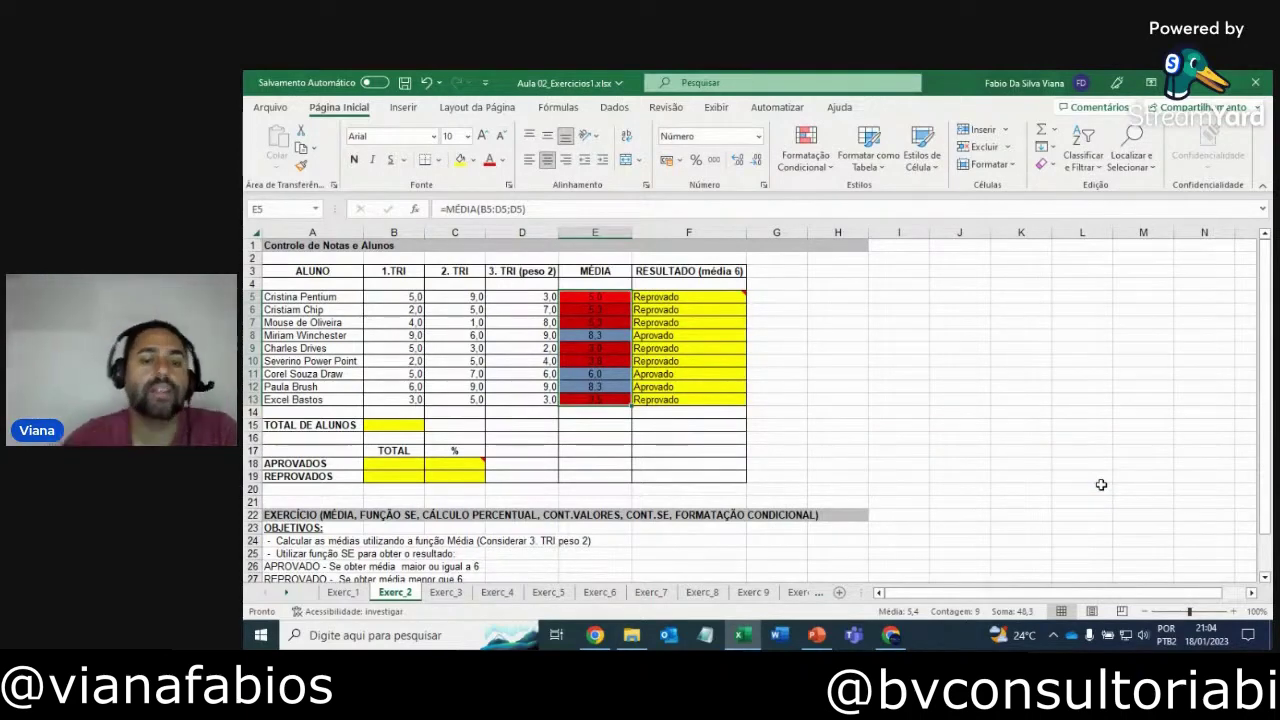
- Create a conditional formatting rule for F5:F13 that targets only cell values equal to (é igual a) =$F$8
left_click(697, 297)
mouse_move(697, 297)
left_mouse_down()
mouse_move(700, 346)
mouse_move(680, 403)
left_mouse_up()
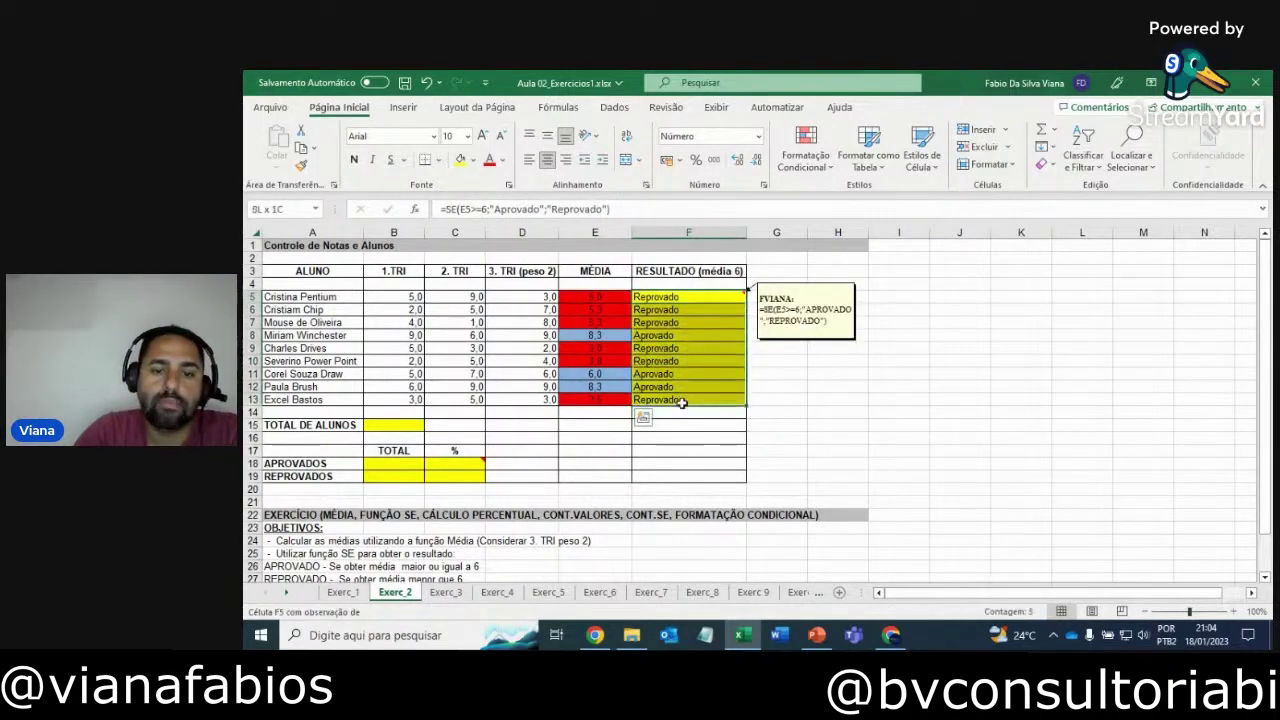
left_click(807, 160)
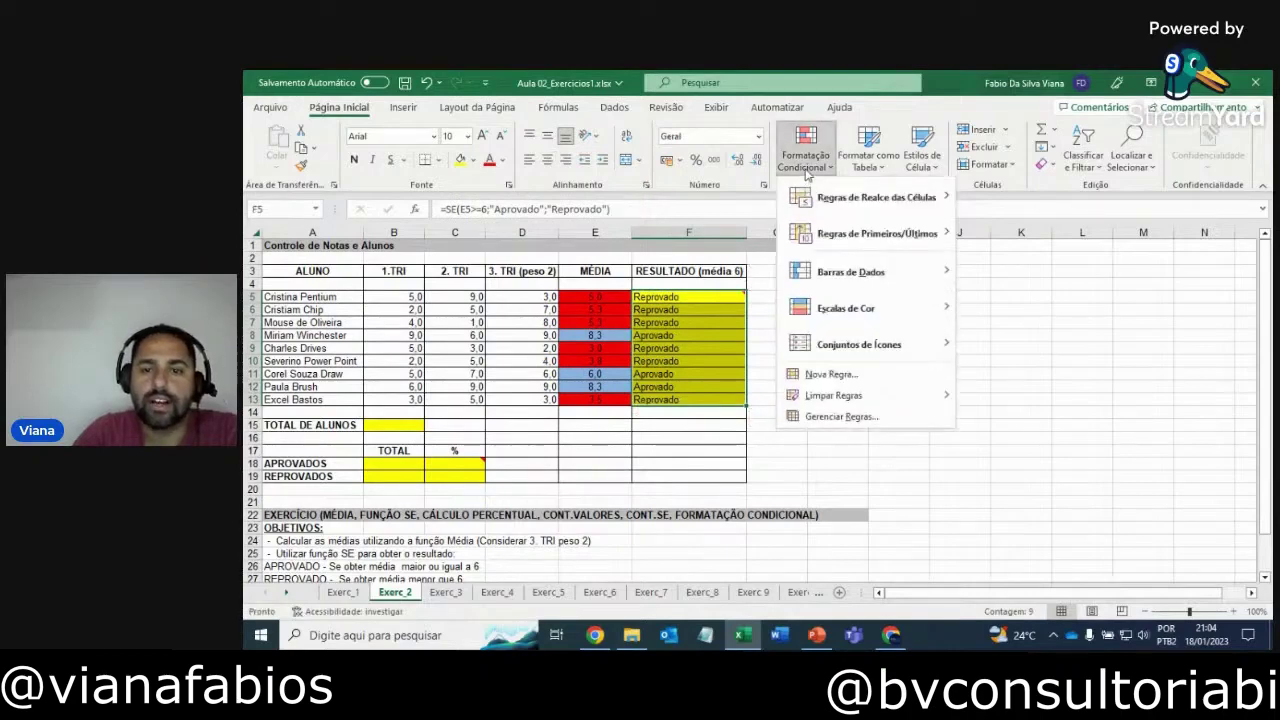
left_click(831, 374)
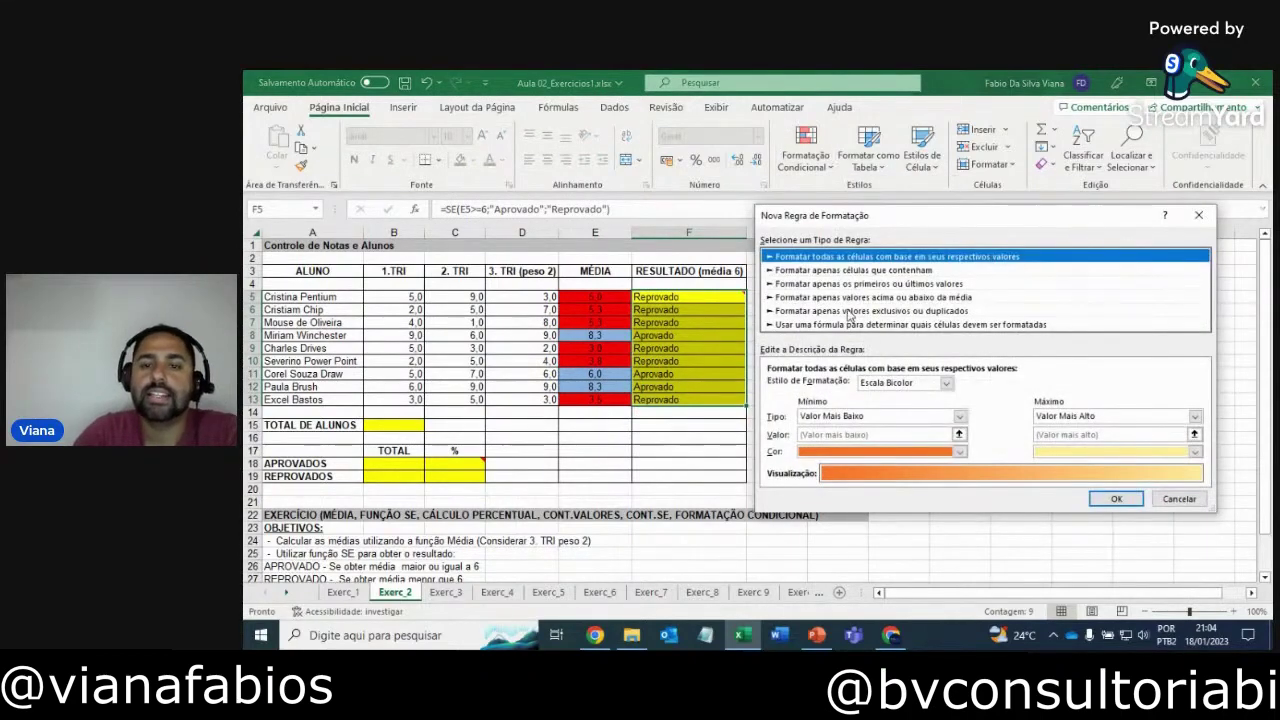
left_click(853, 270)
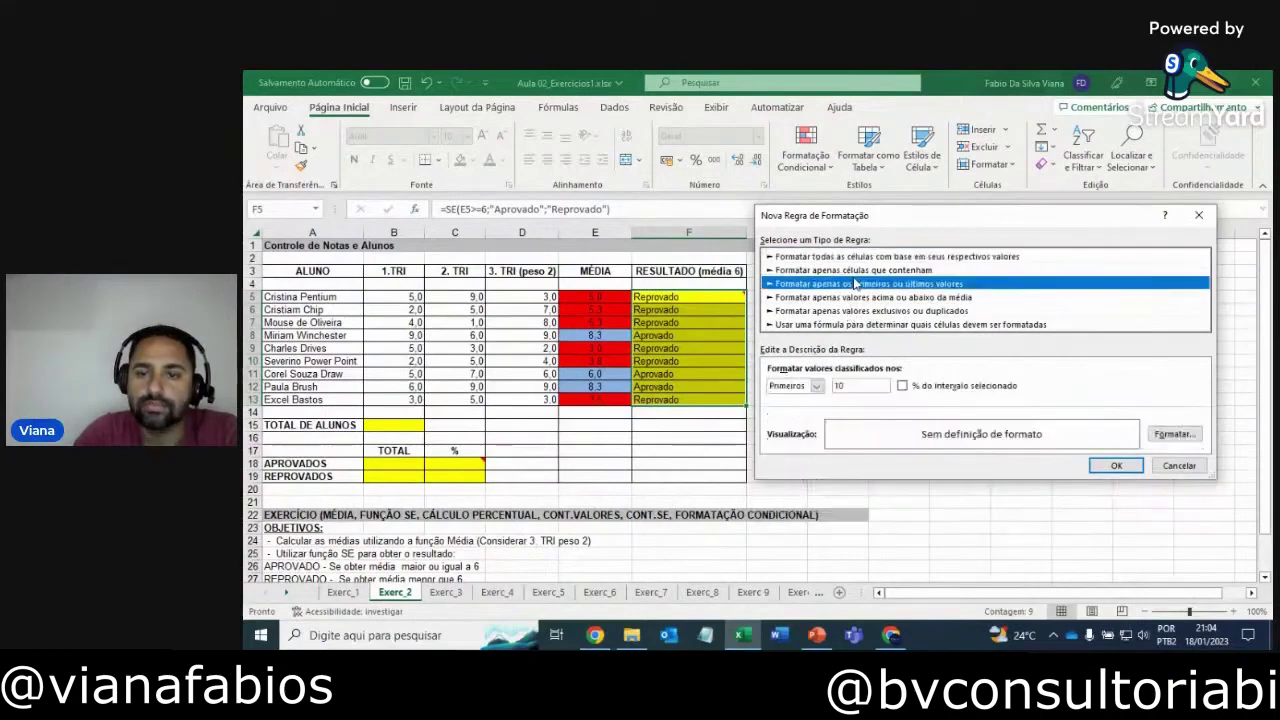
left_click(958, 386)
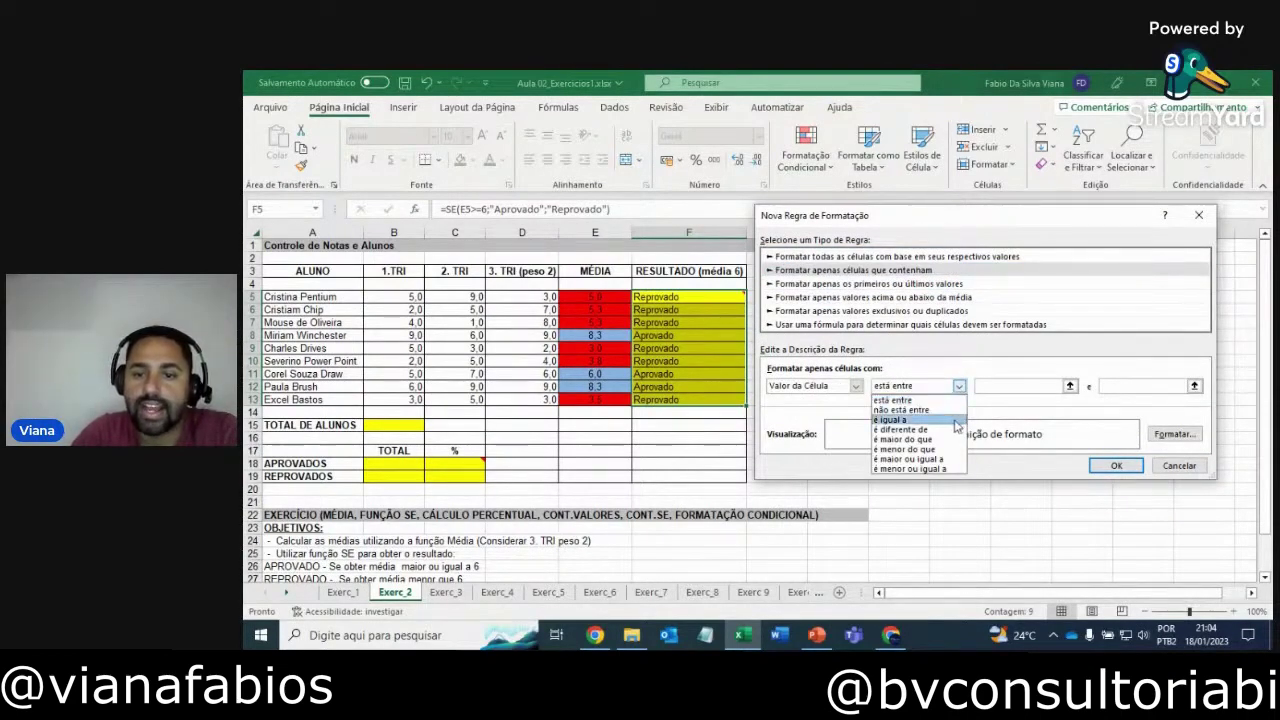
left_click(895, 420)
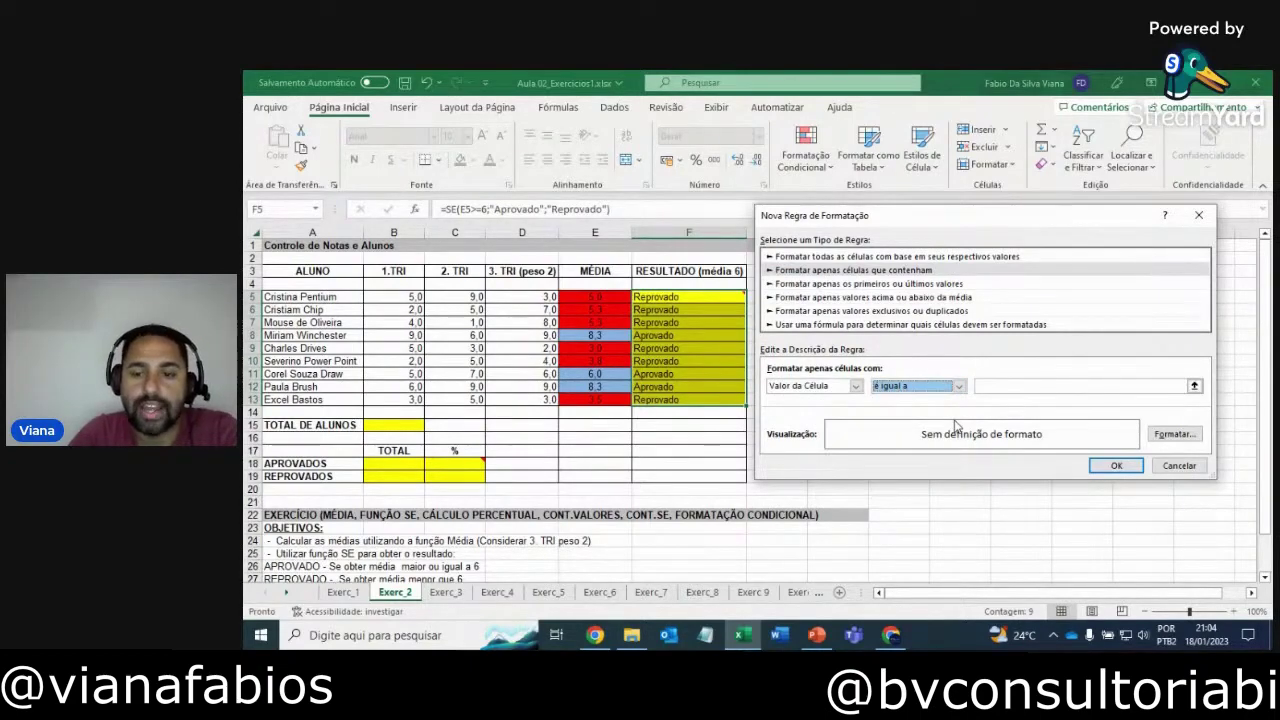
left_click(993, 388)
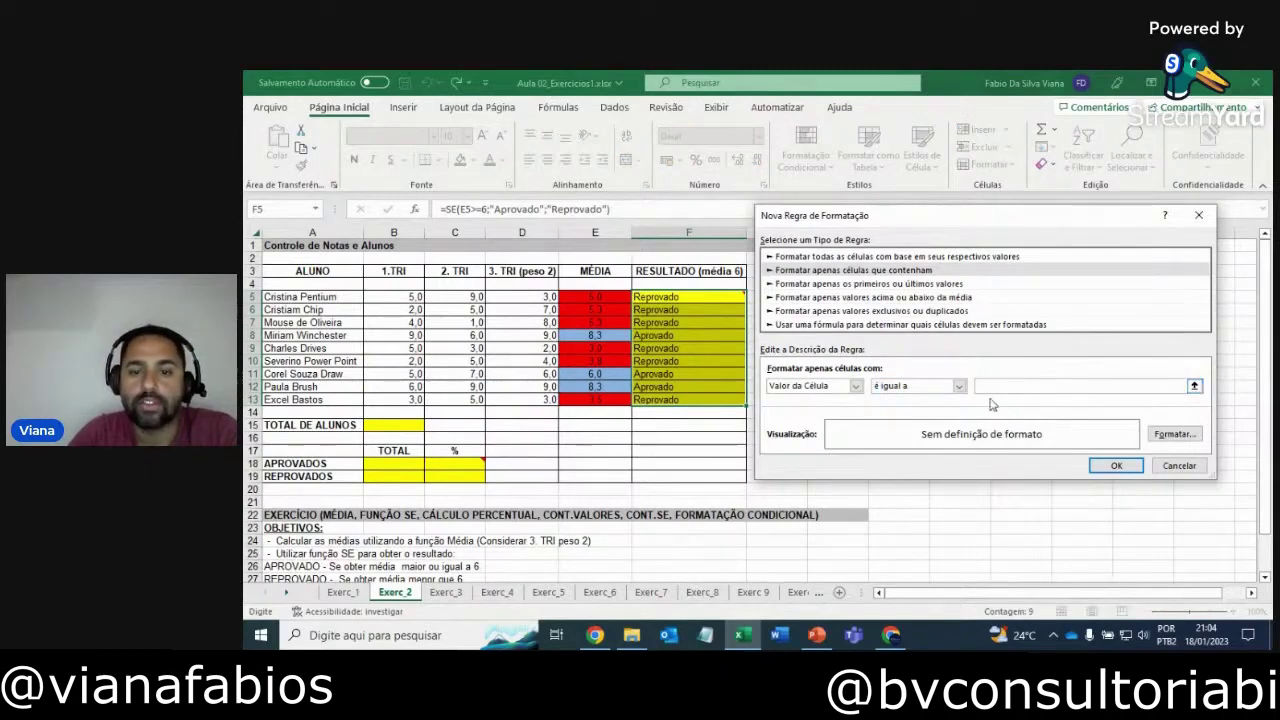
left_click(678, 340)
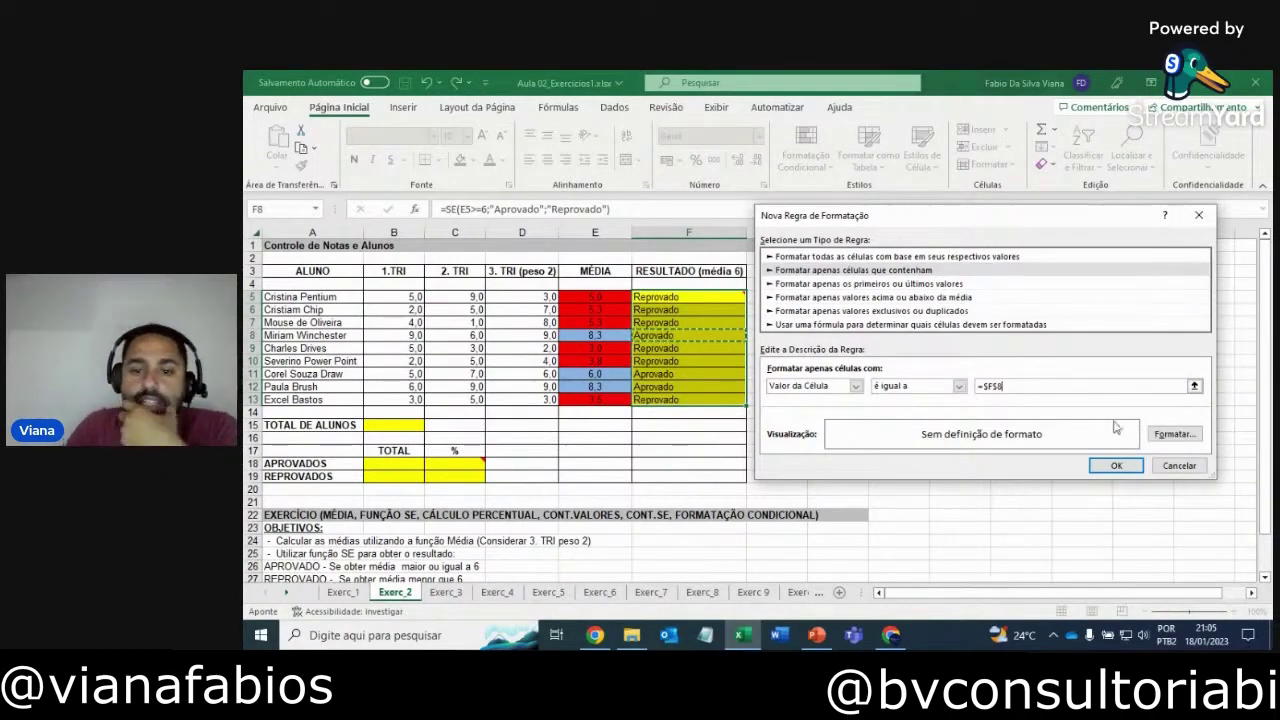
- Give the approved-result rule a light blue background fill and apply it to F5:F13
left_click(1176, 436)
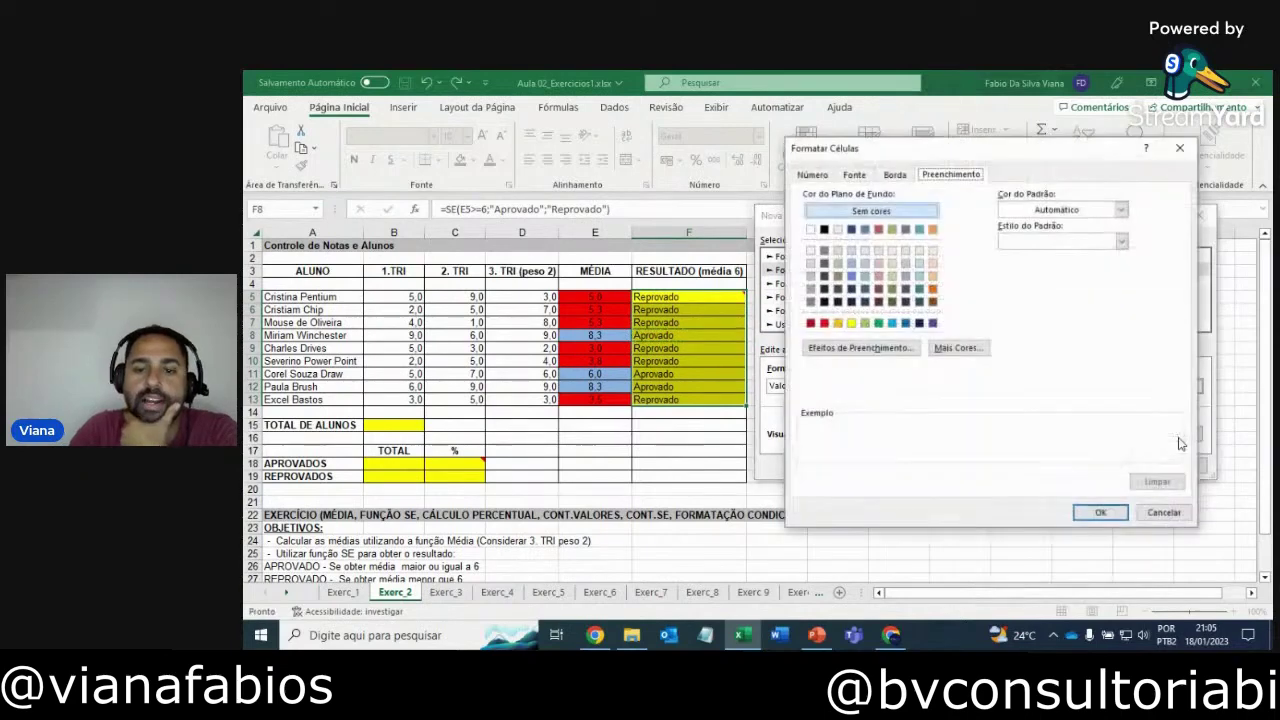
left_click(851, 264)
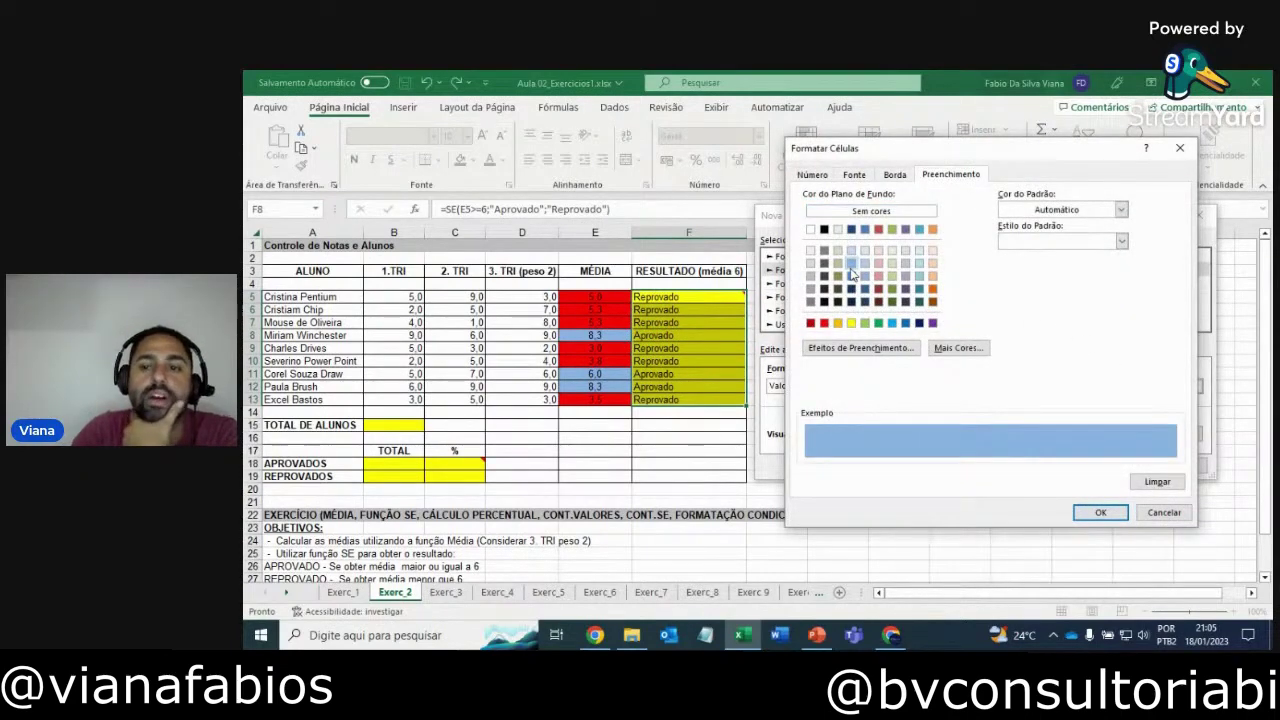
left_click(1096, 516)
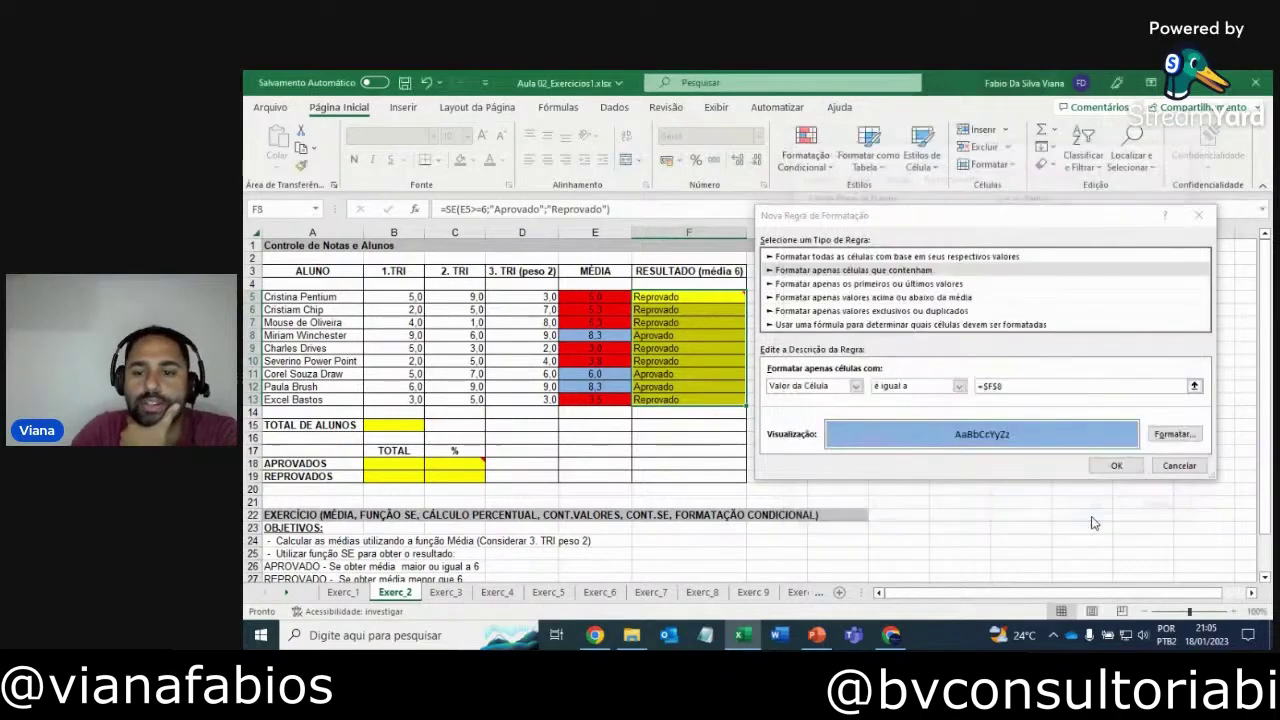
left_click(1112, 470)
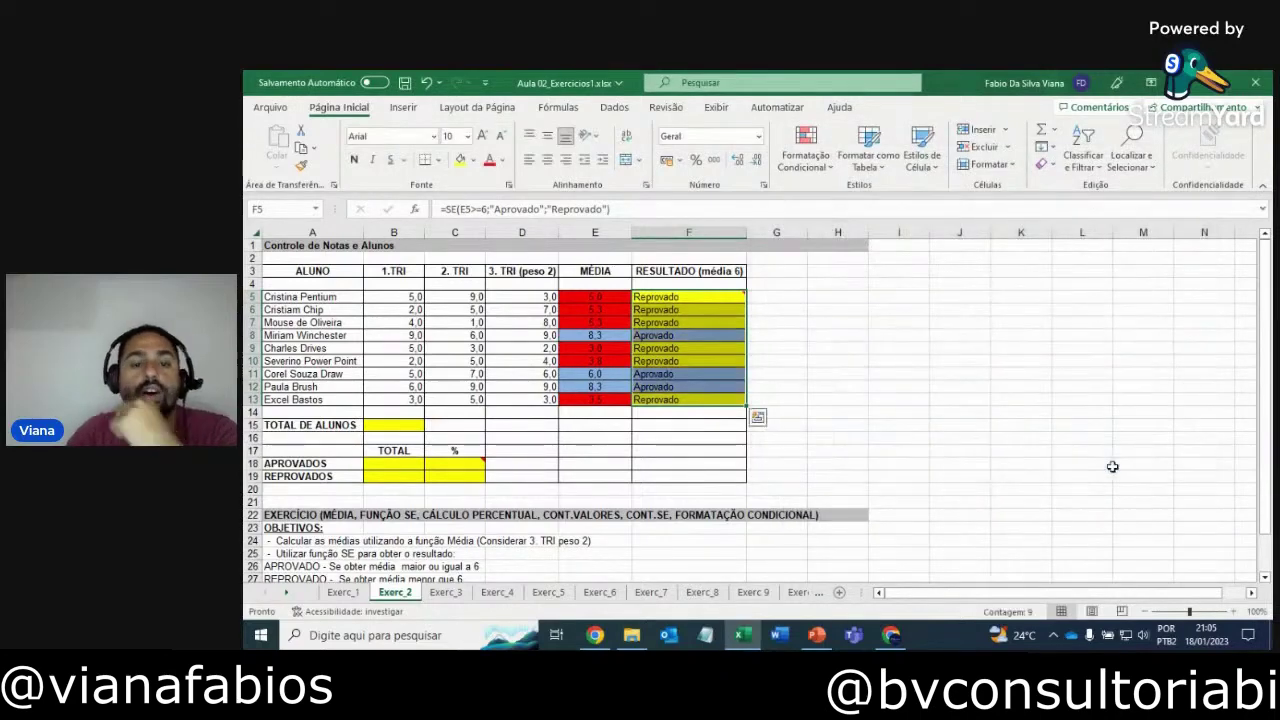
left_click(691, 346)
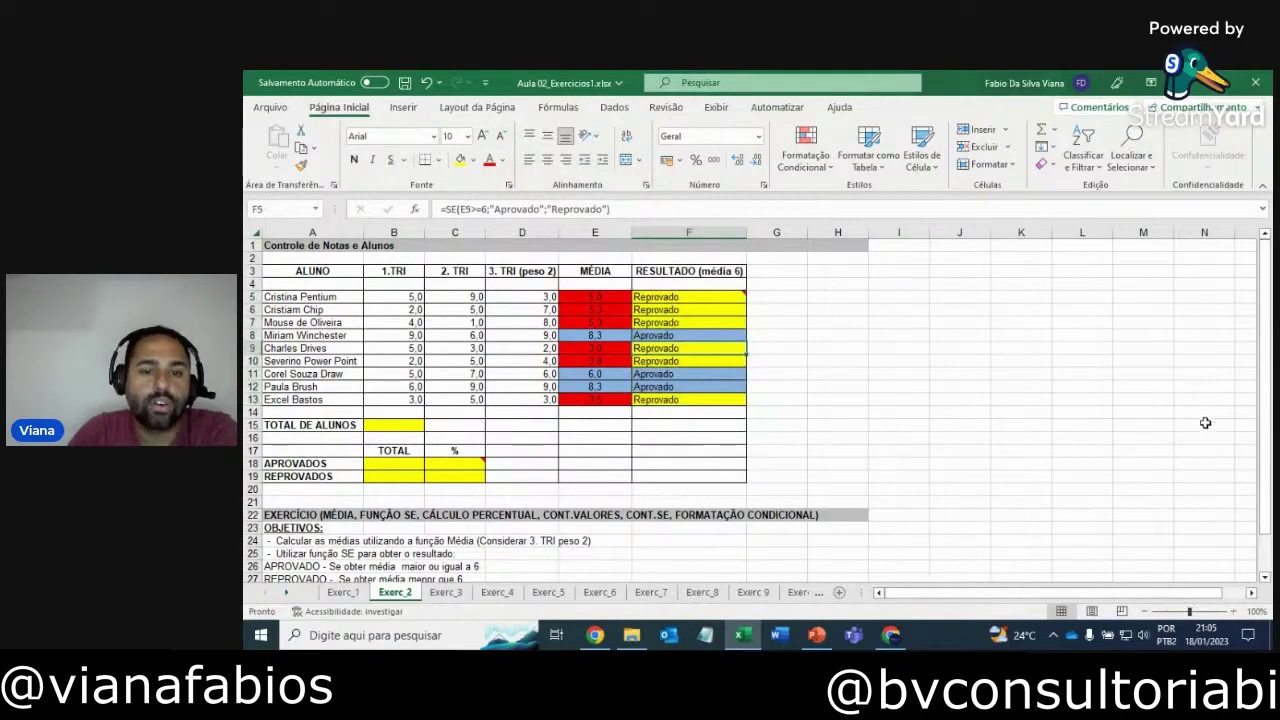
left_click_drag(615, 336, 690, 337)
left_click(912, 408)
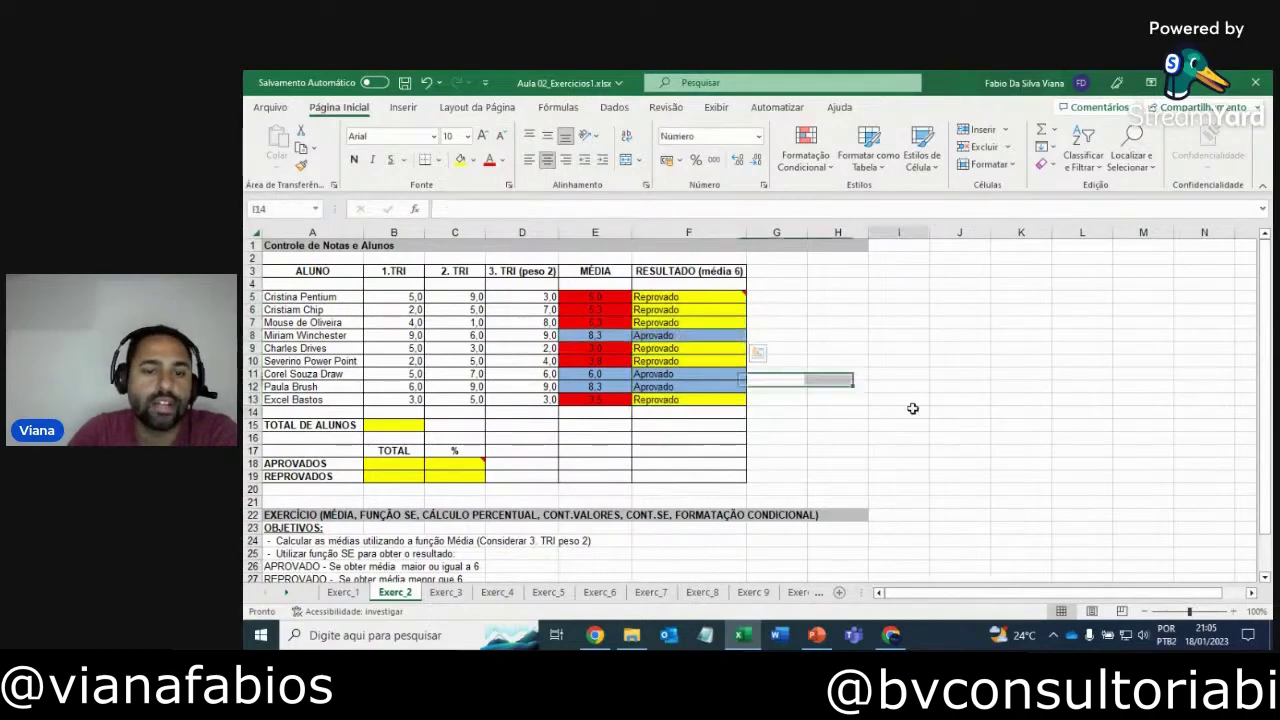
- Create a second conditional formatting rule for F5:F13 that targets only cell values equal to (é igual a) =$F$5
left_click(689, 297)
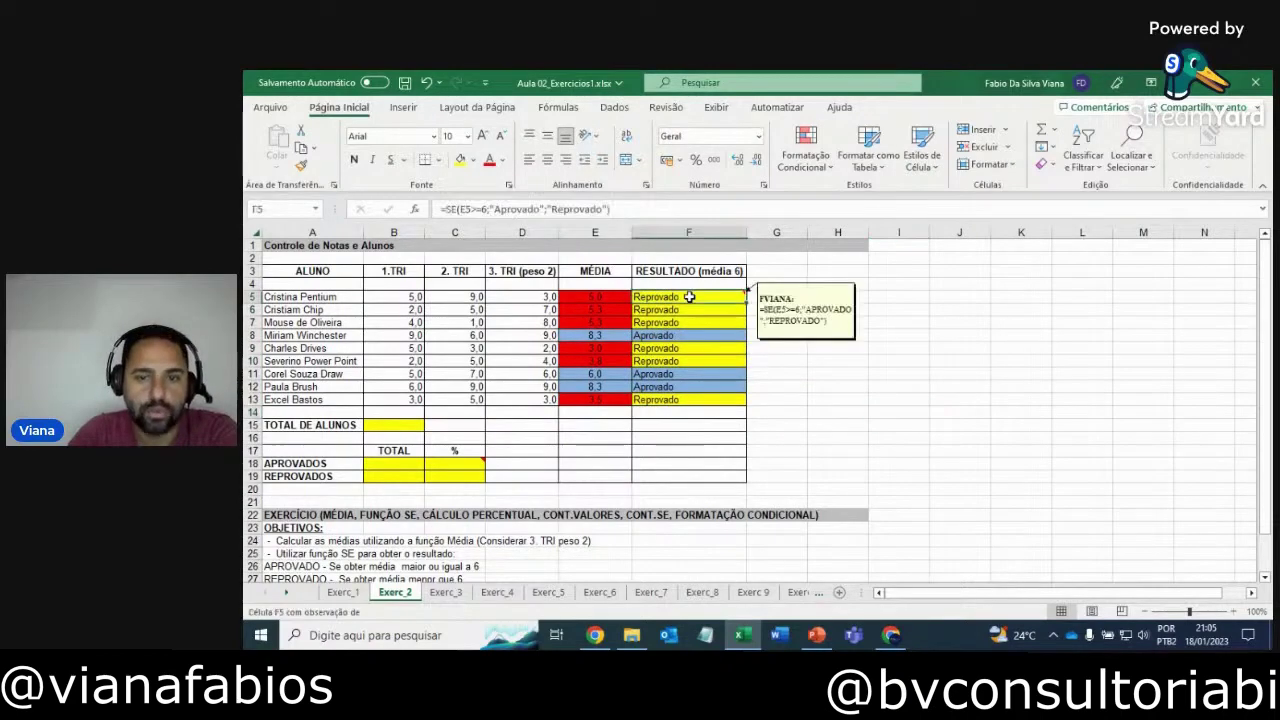
left_click_drag(689, 297, 694, 400)
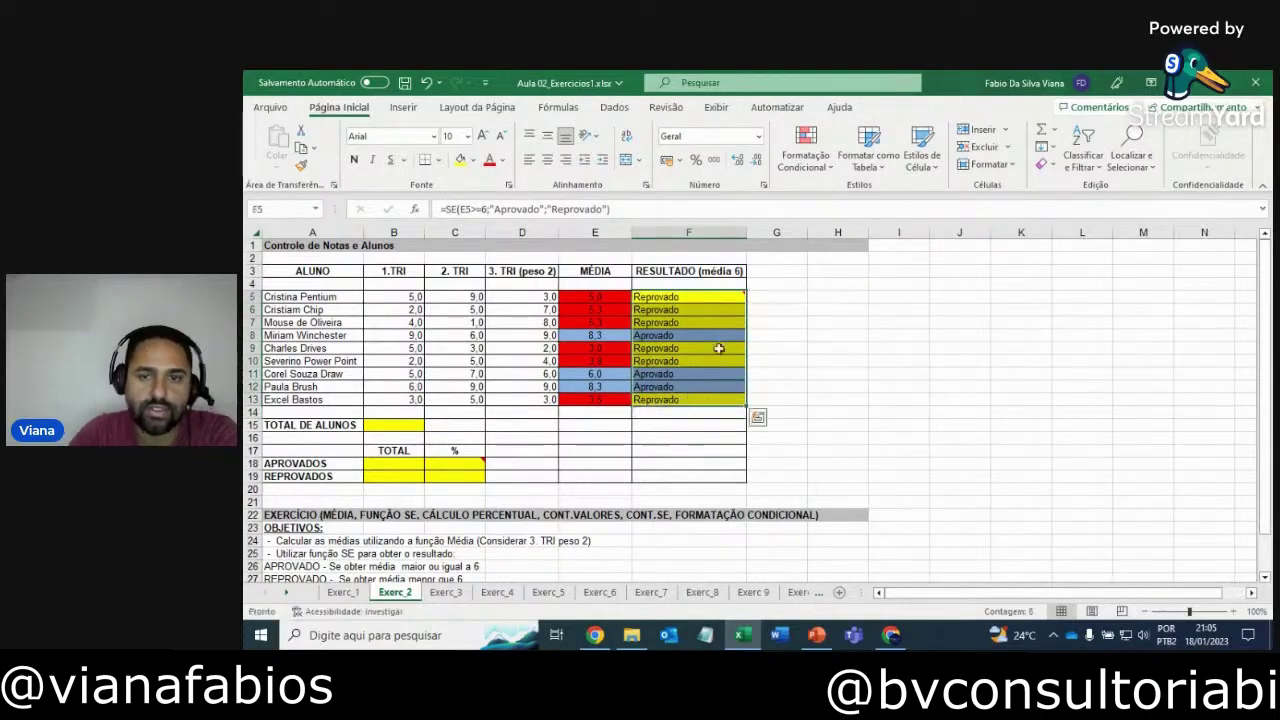
left_click(808, 165)
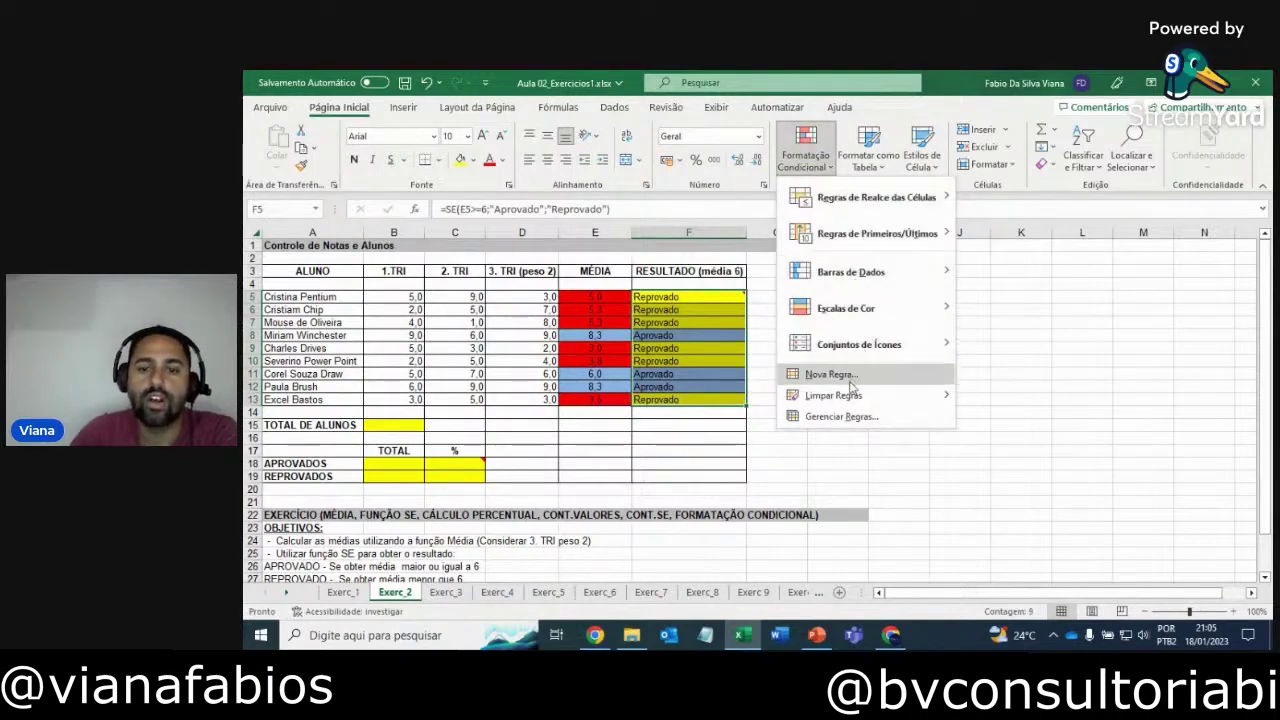
left_click(830, 452)
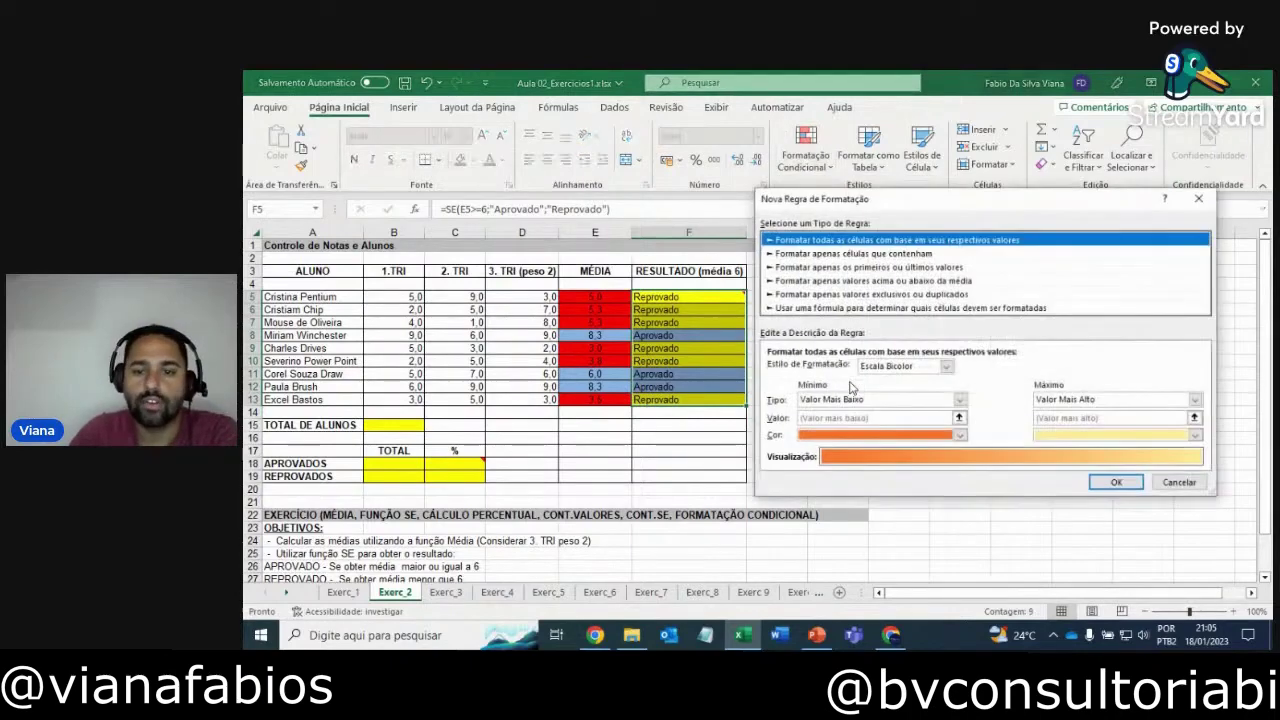
left_click(905, 256)
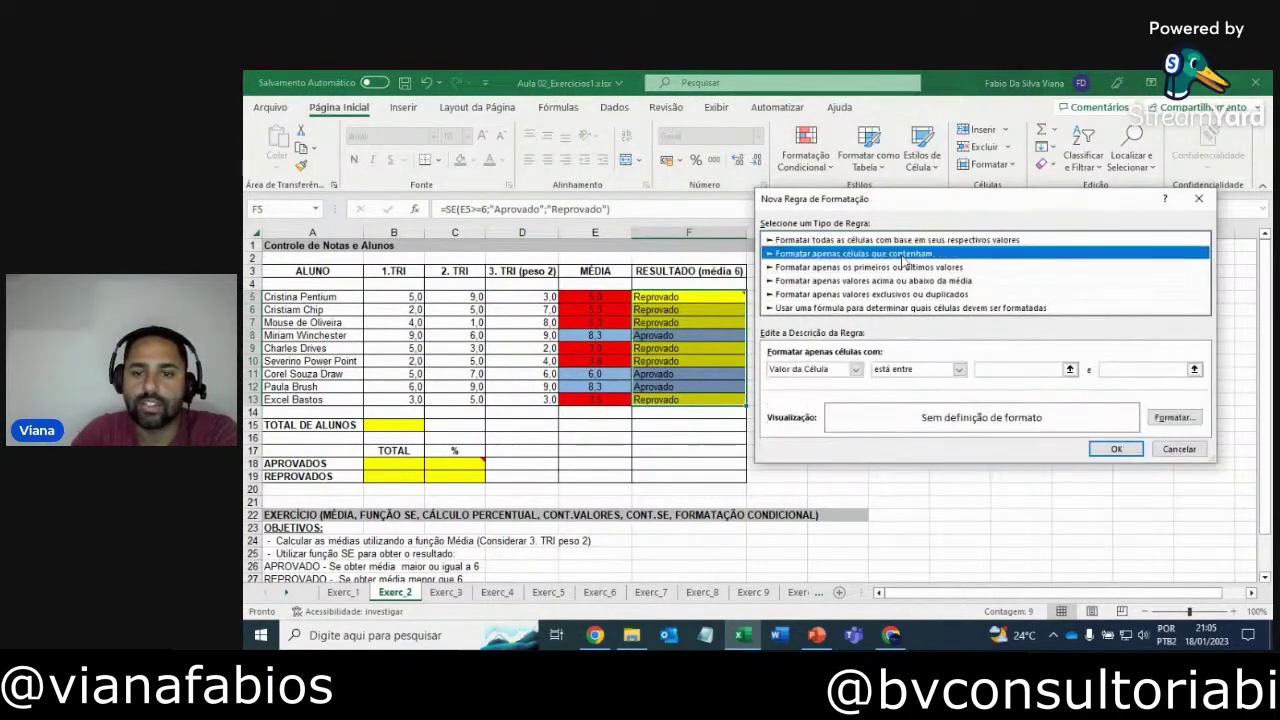
left_click(951, 372)
left_click(946, 403)
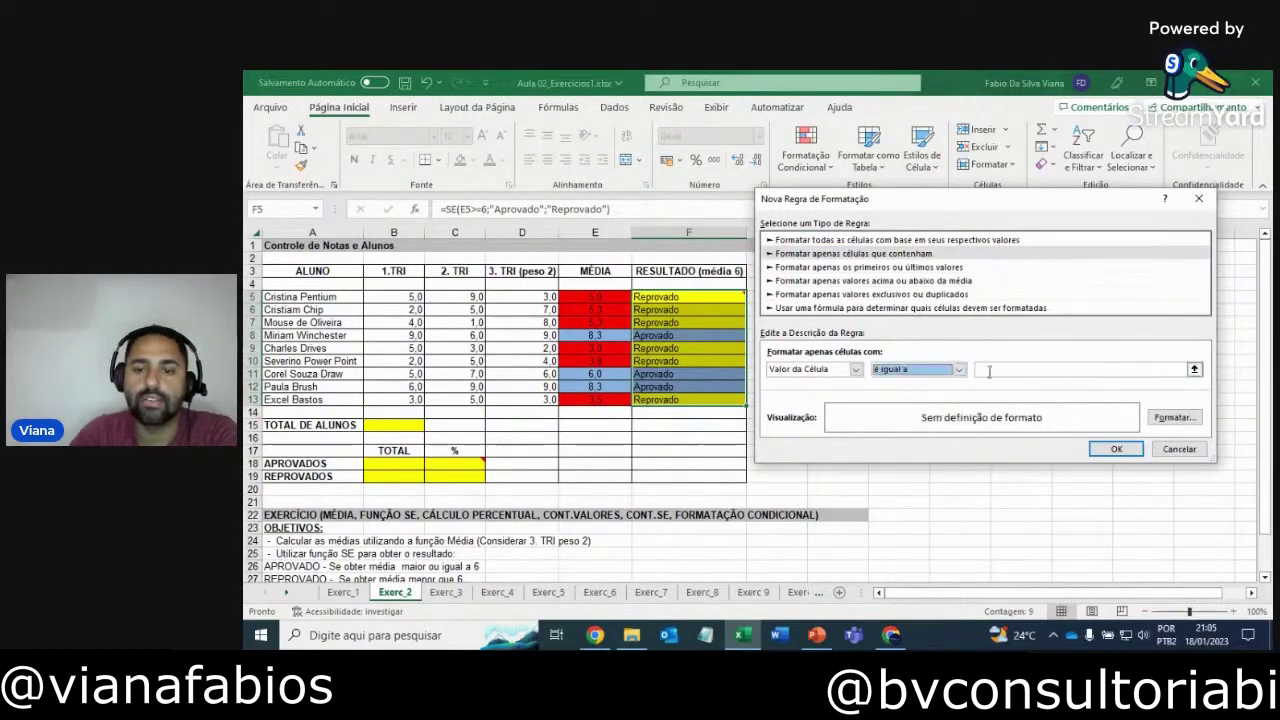
left_click(989, 370)
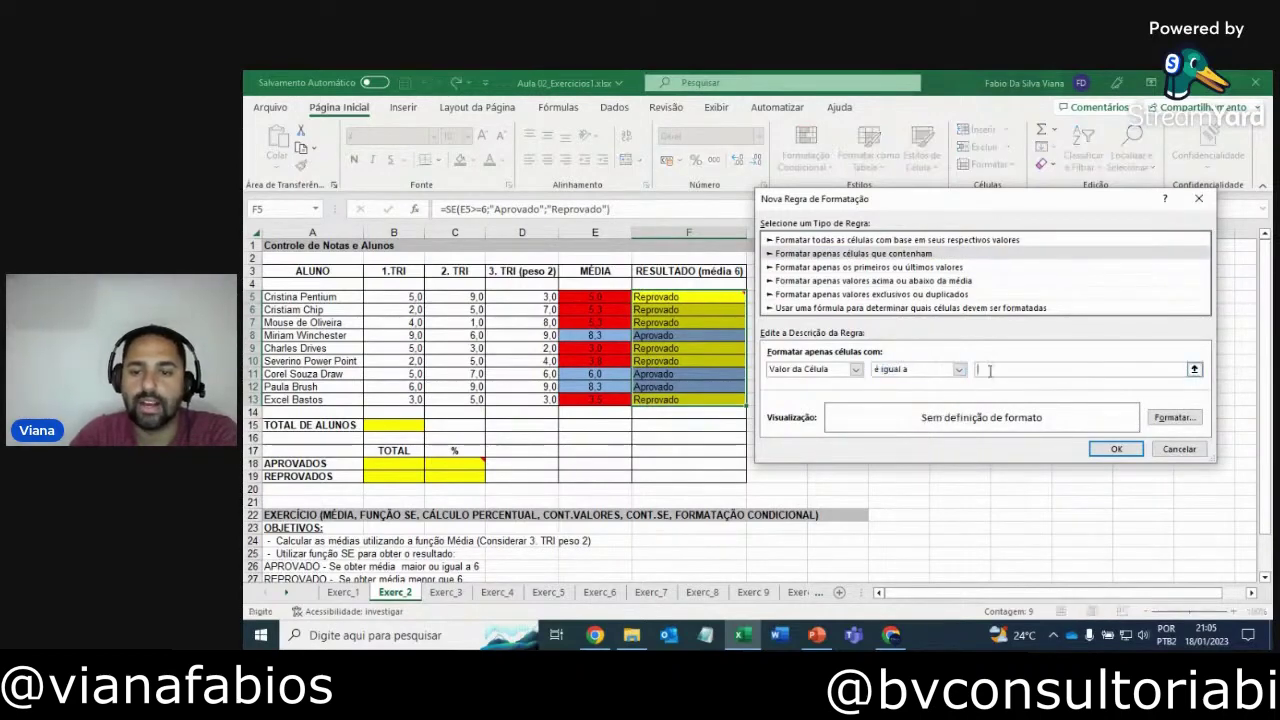
left_click(684, 297)
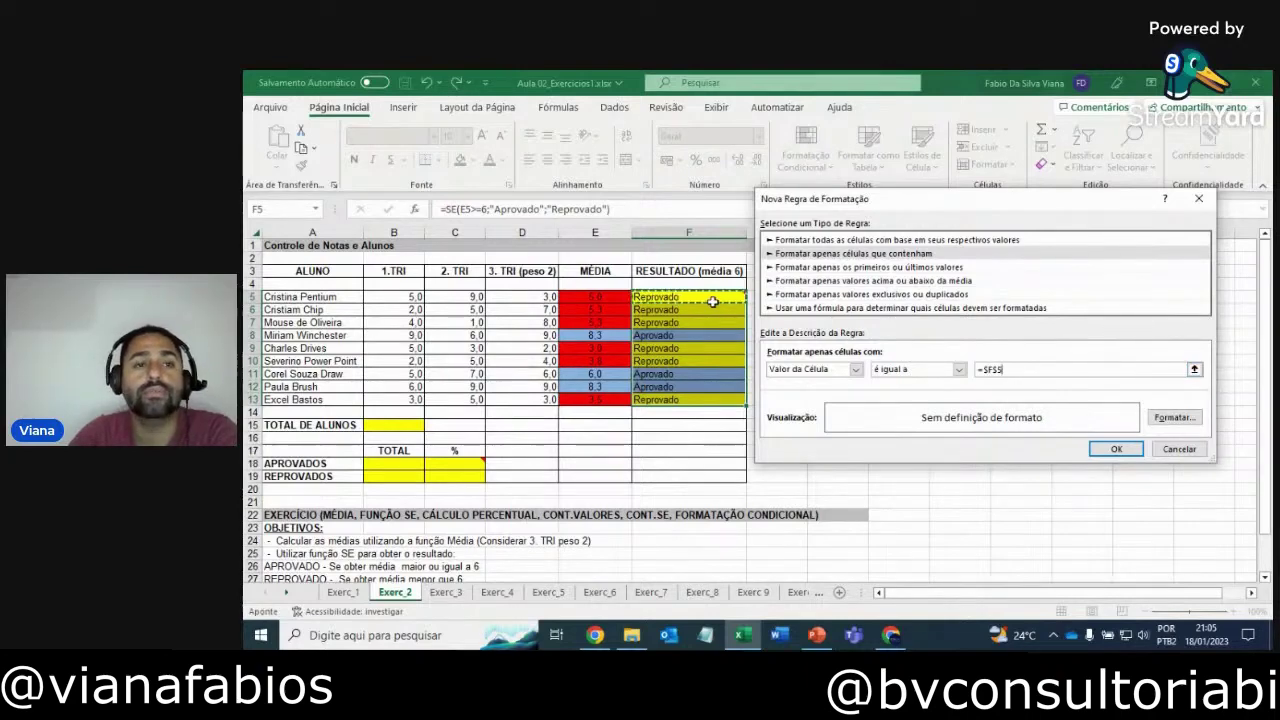
- Give the failed-result rule a bright red background fill and apply it to F5:F13
left_click(1162, 421)
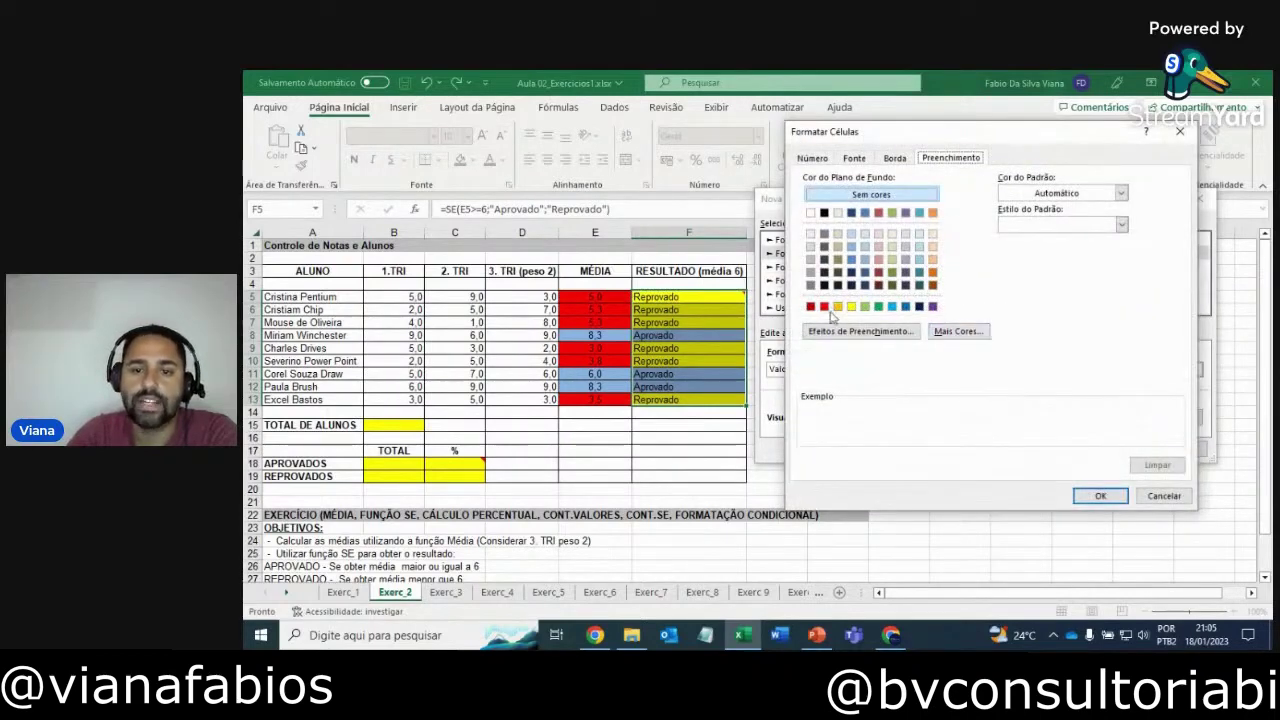
left_click(824, 306)
left_click(1100, 496)
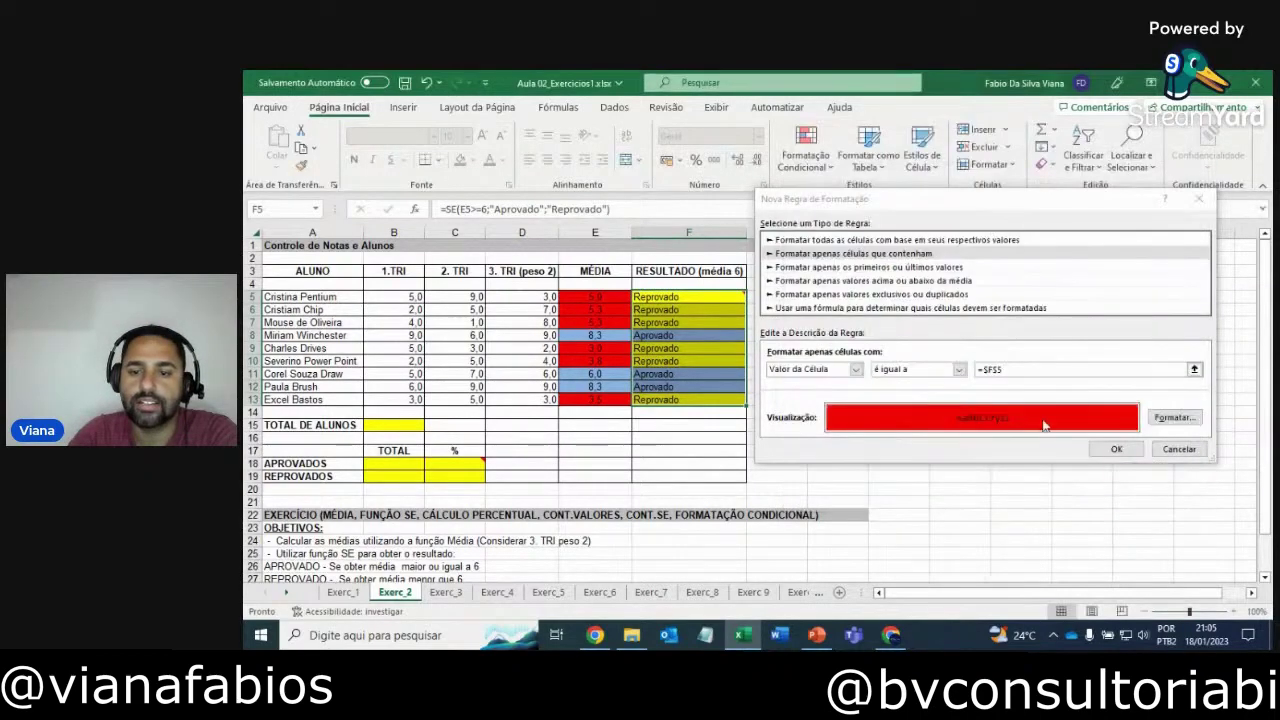
left_click(1116, 449)
left_click(872, 464)
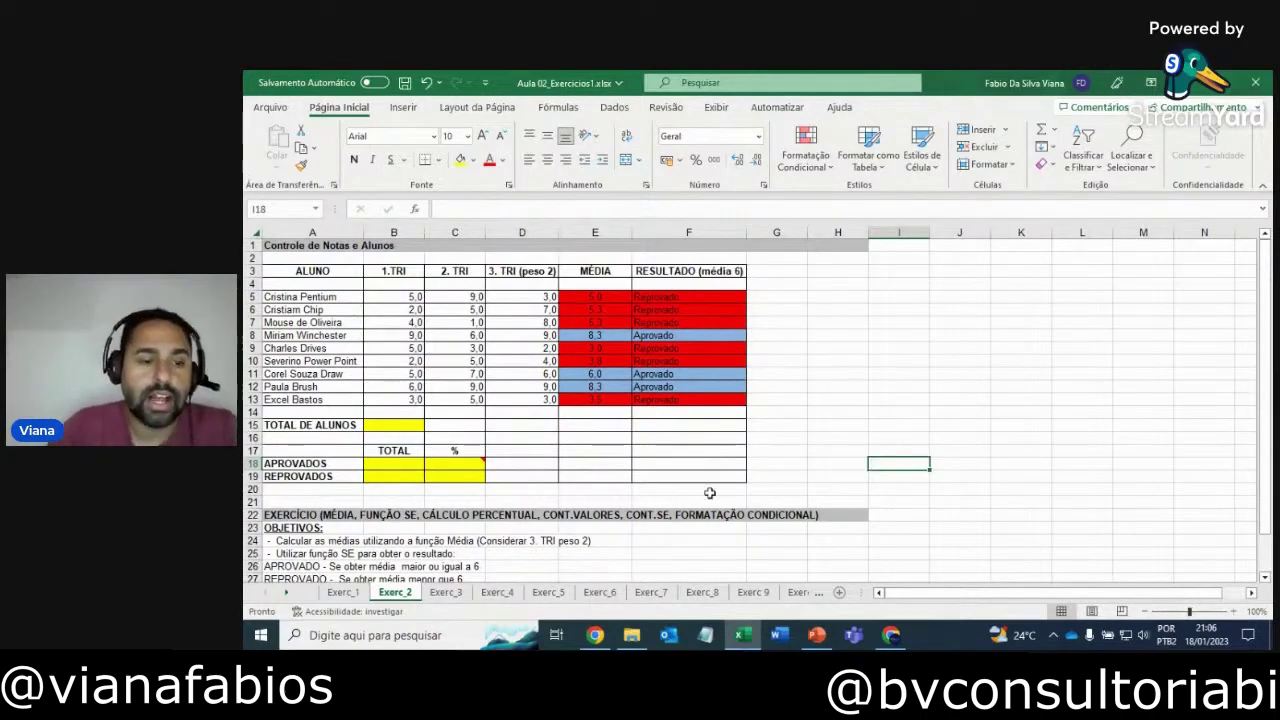
- Count the students in B15 beside TOTAL DE ALUNOS with the formula =CONT.VALORES(A5:A13)
scroll(620, 495, "down", 2)
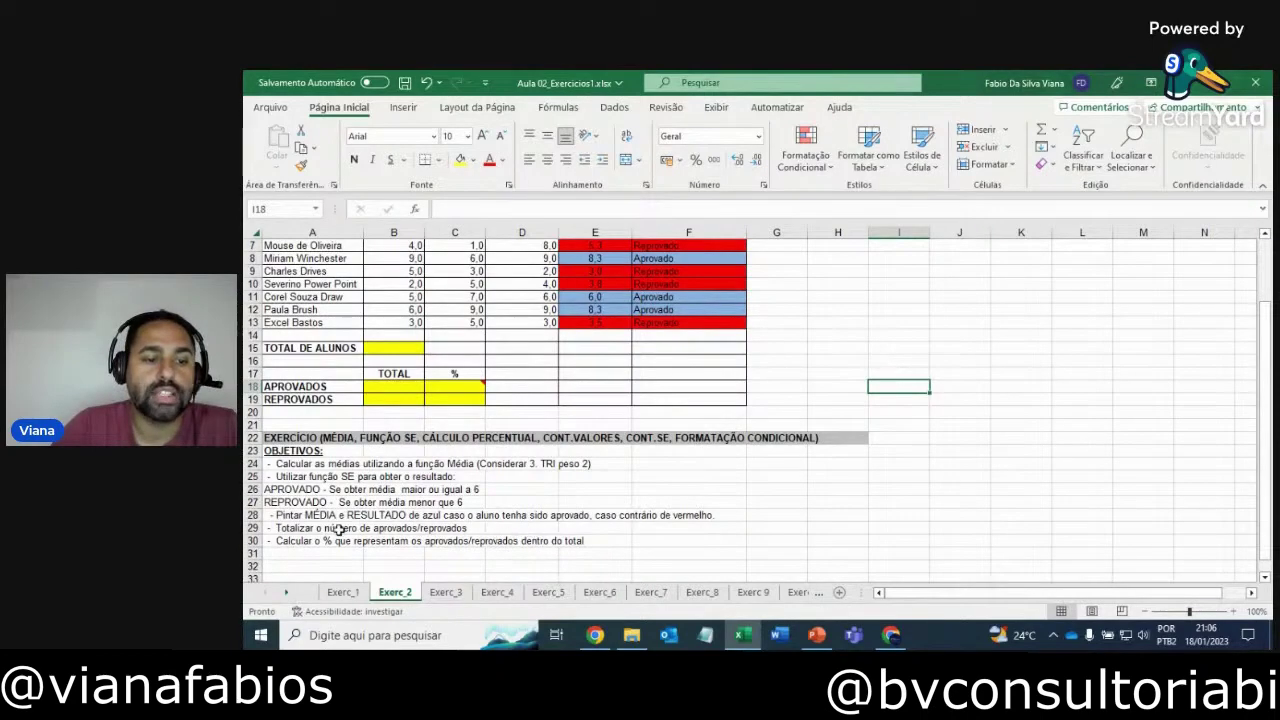
left_click(338, 528)
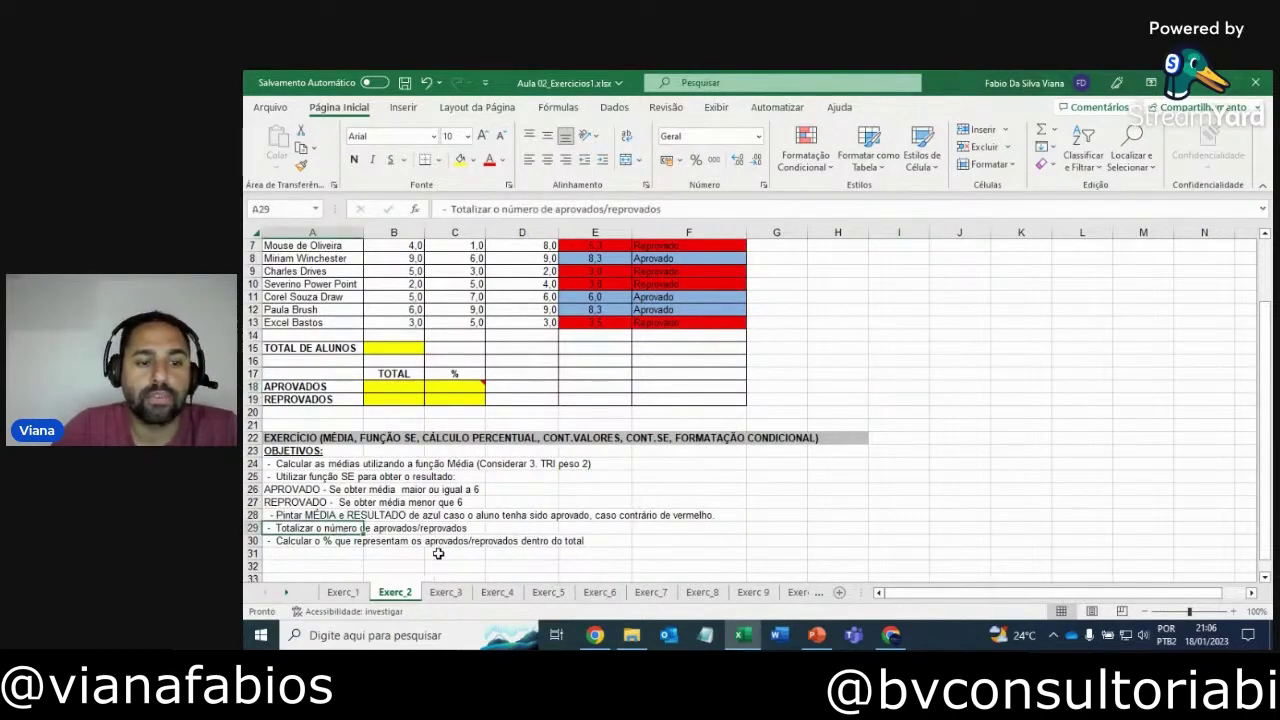
scroll(436, 470, "up", 2)
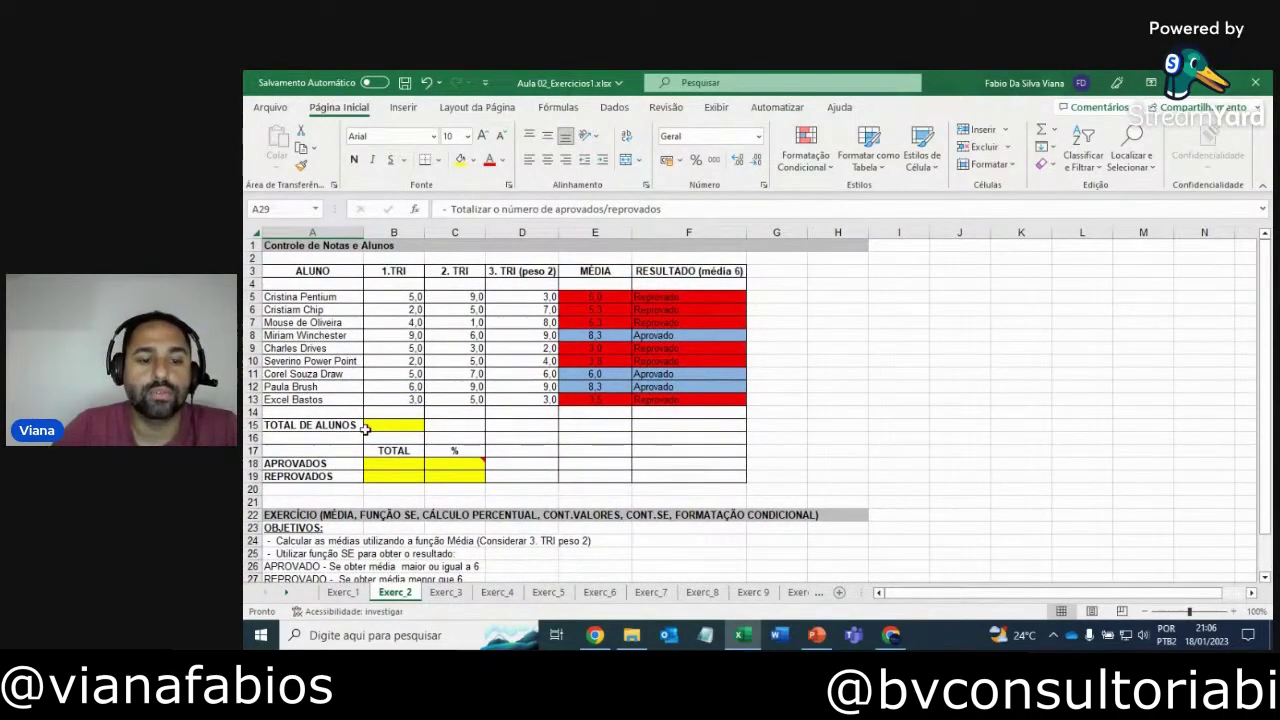
left_click(406, 428)
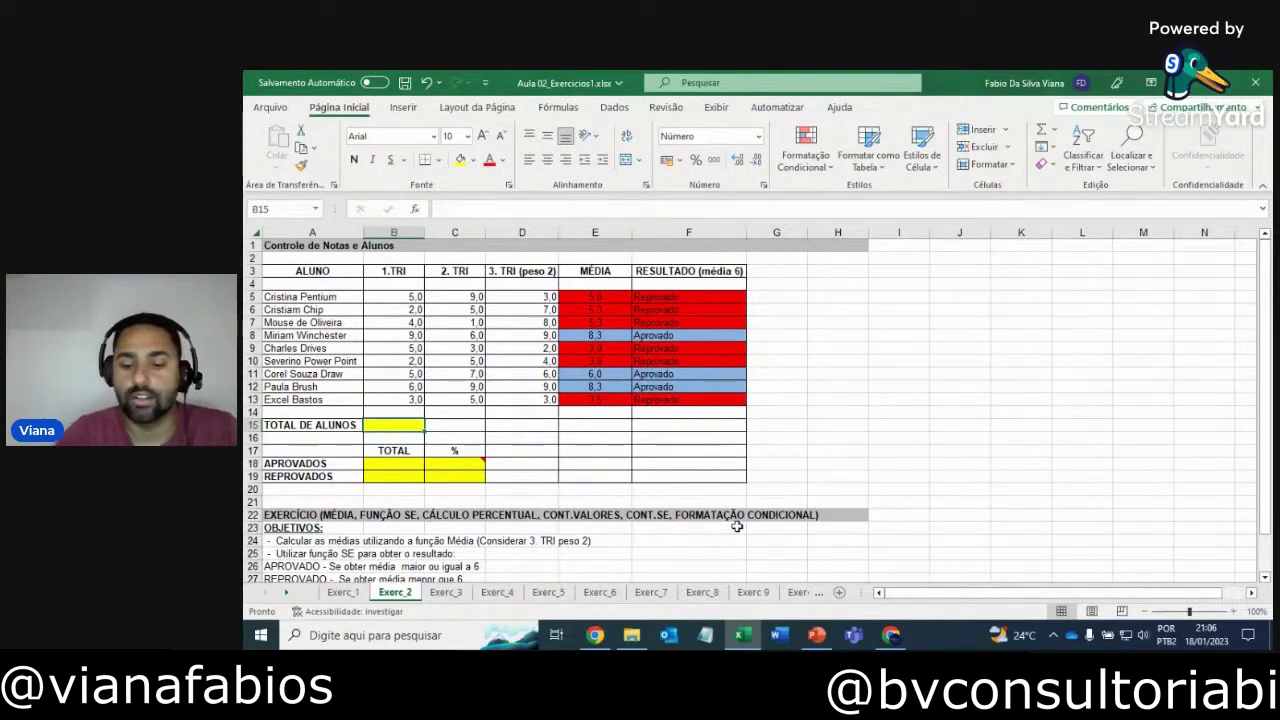
type("=con")
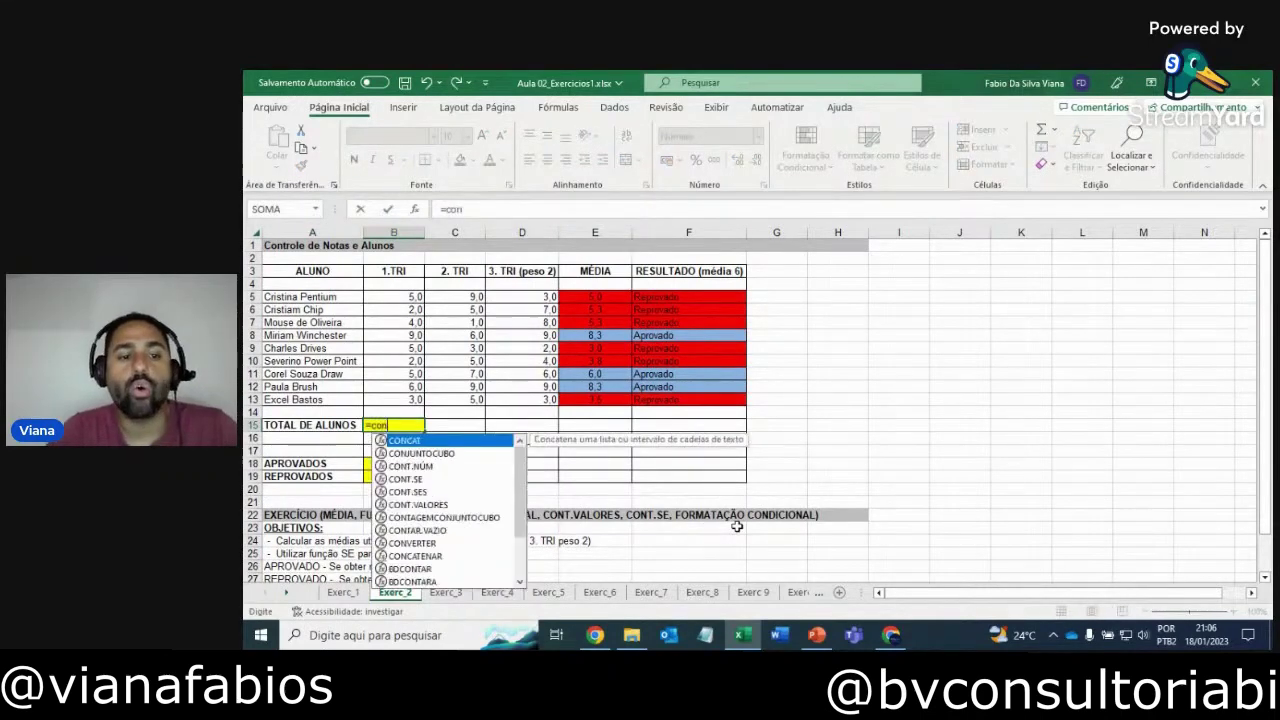
type("t.valores(")
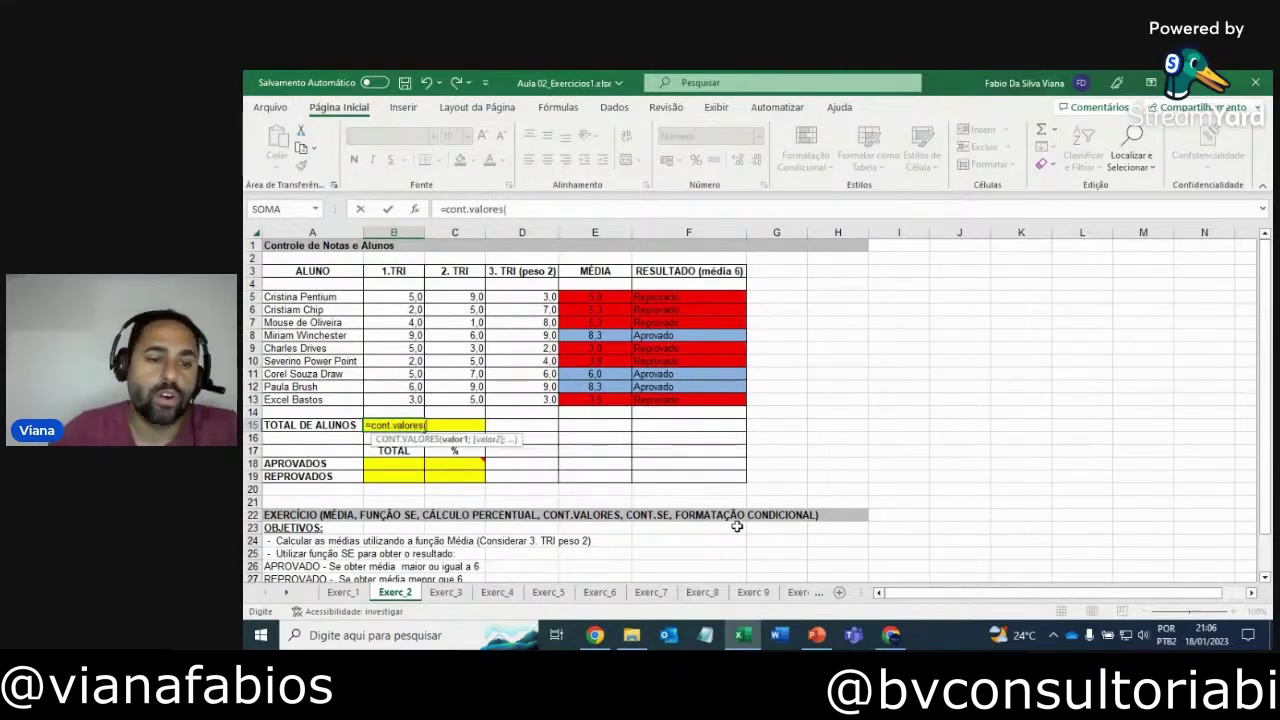
left_click(301, 297)
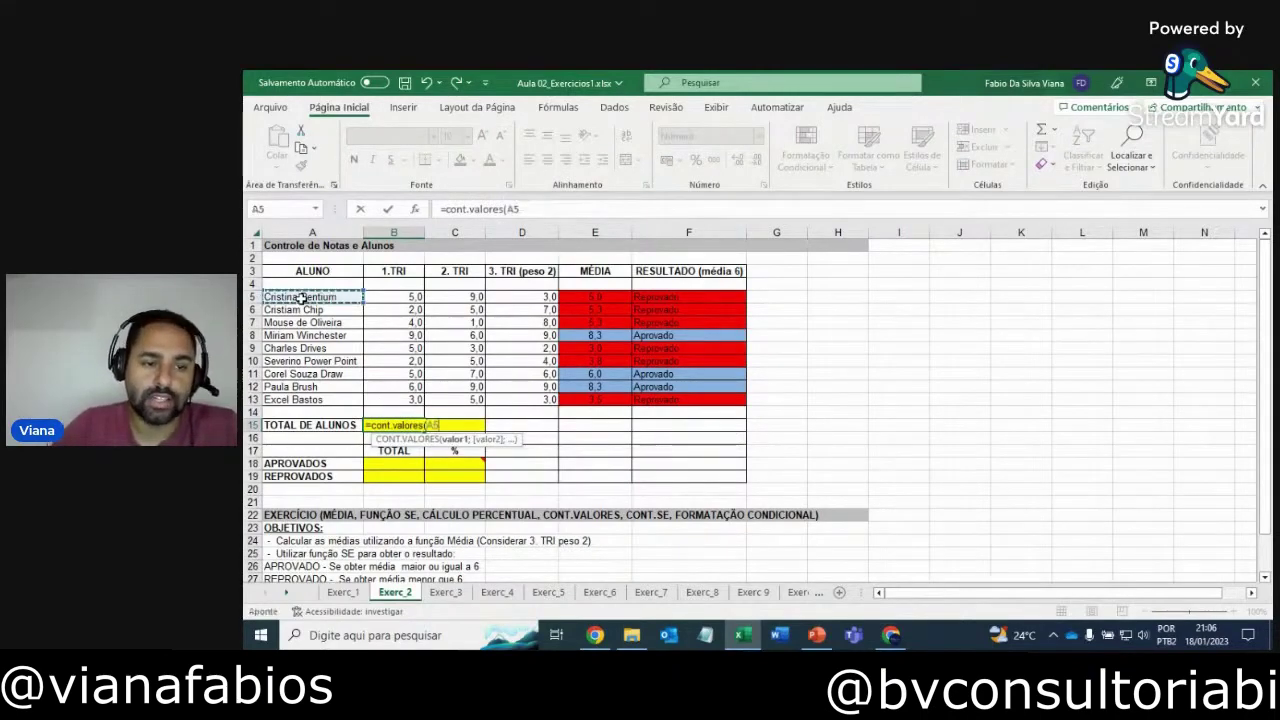
left_click_drag(301, 297, 297, 394)
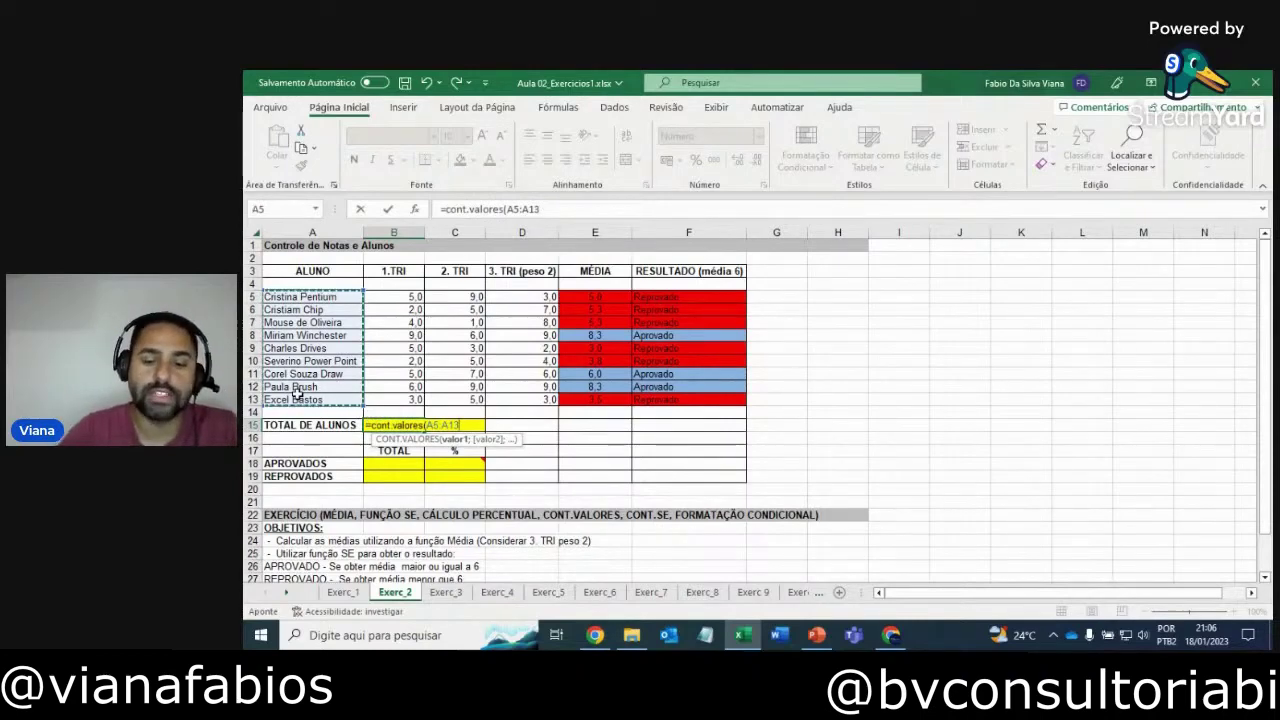
key("ctrl+Return")
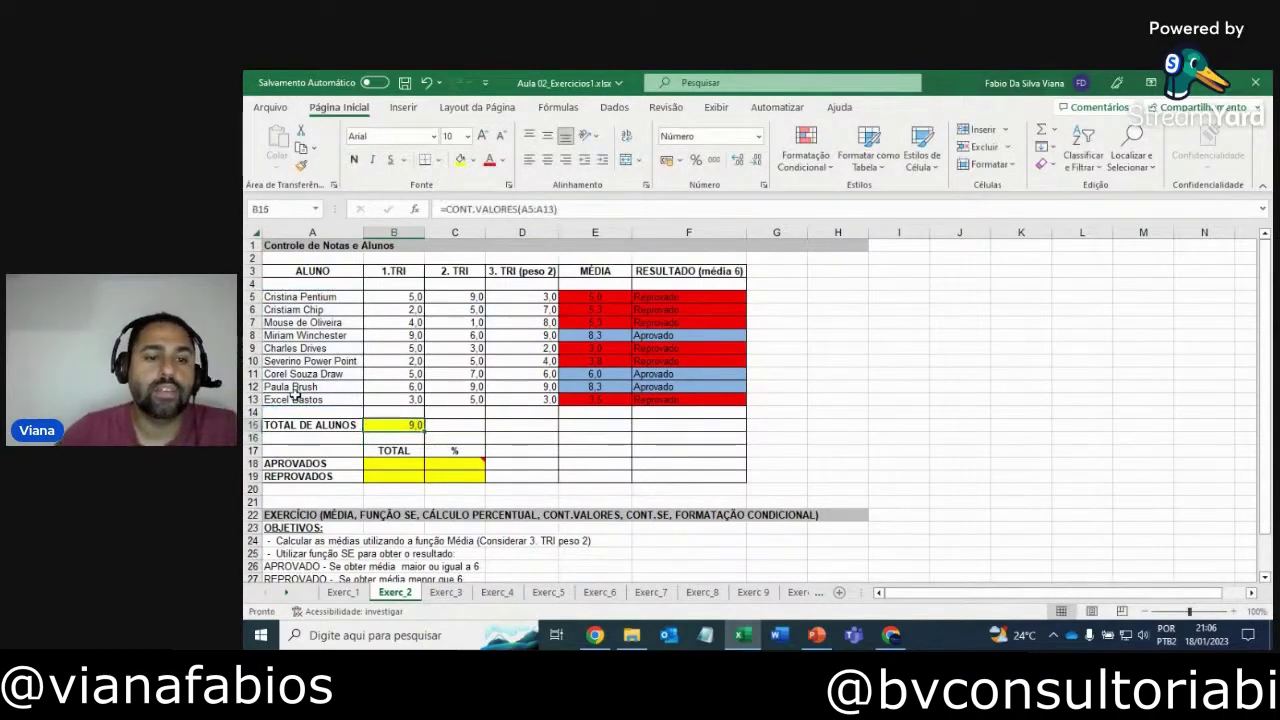
left_click_drag(345, 300, 330, 400)
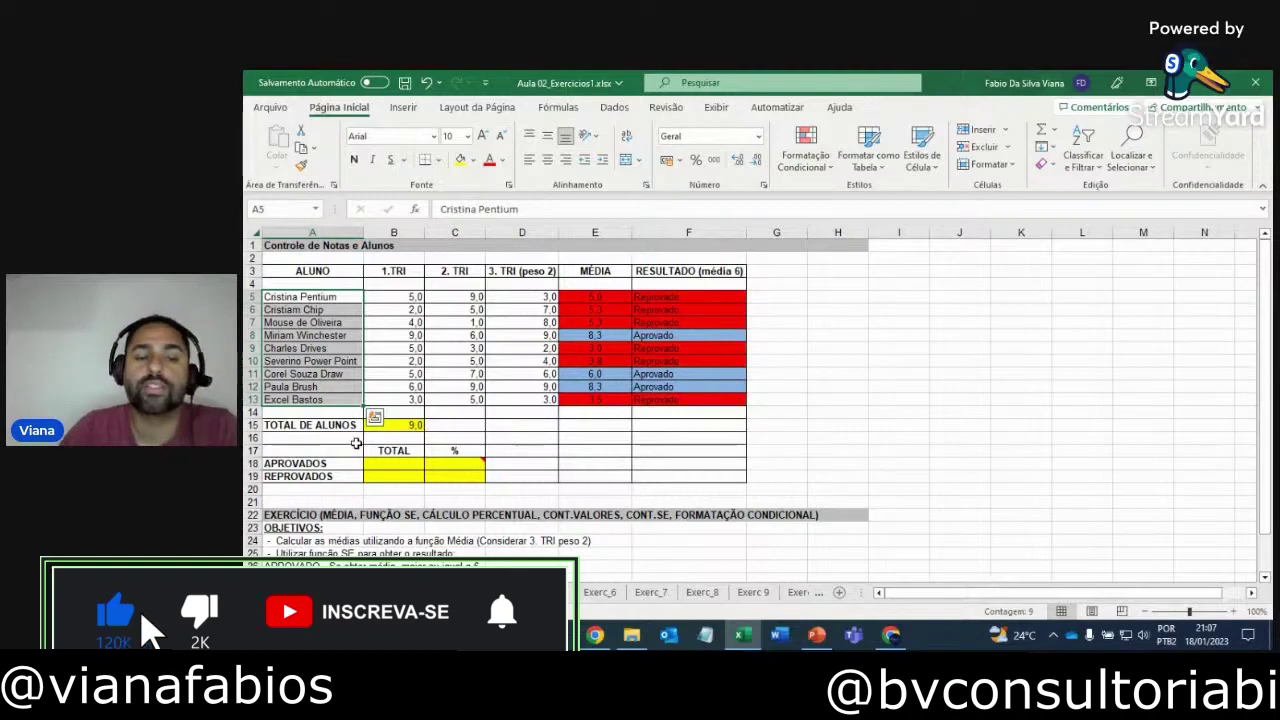
- Display the student total in B15 without decimal places and centre it in the cell
left_click(385, 428)
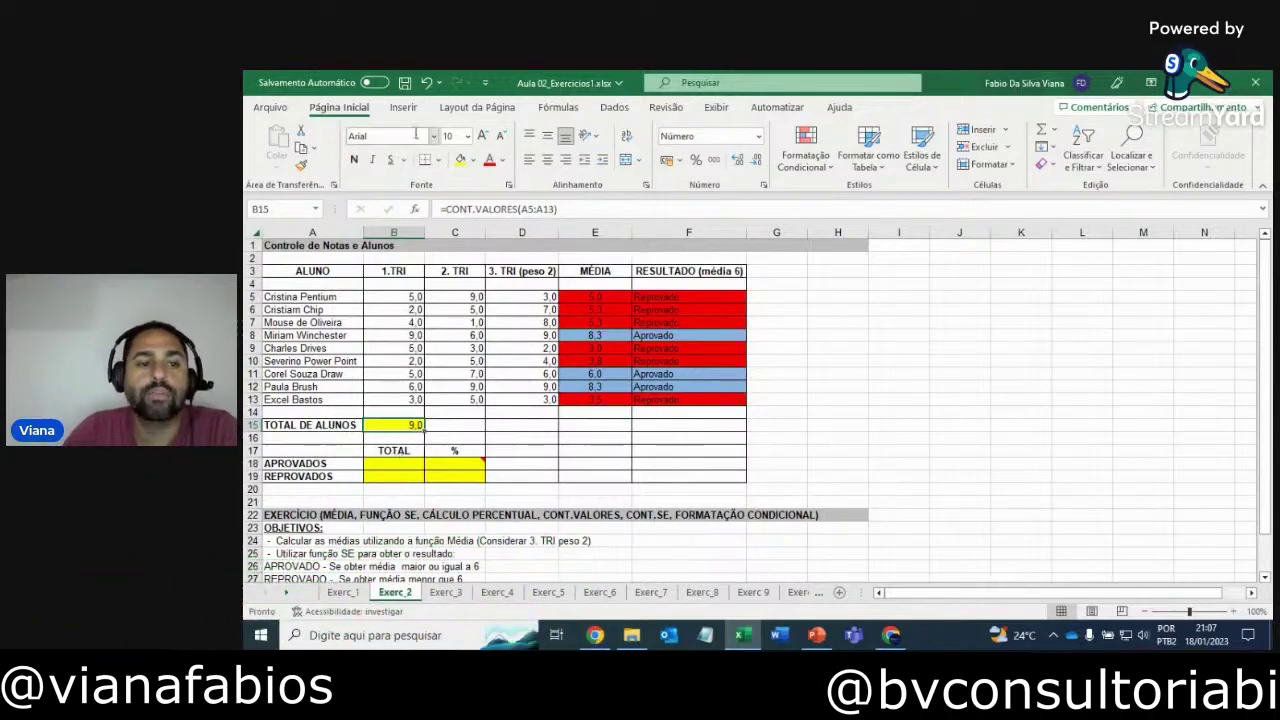
left_click(755, 162)
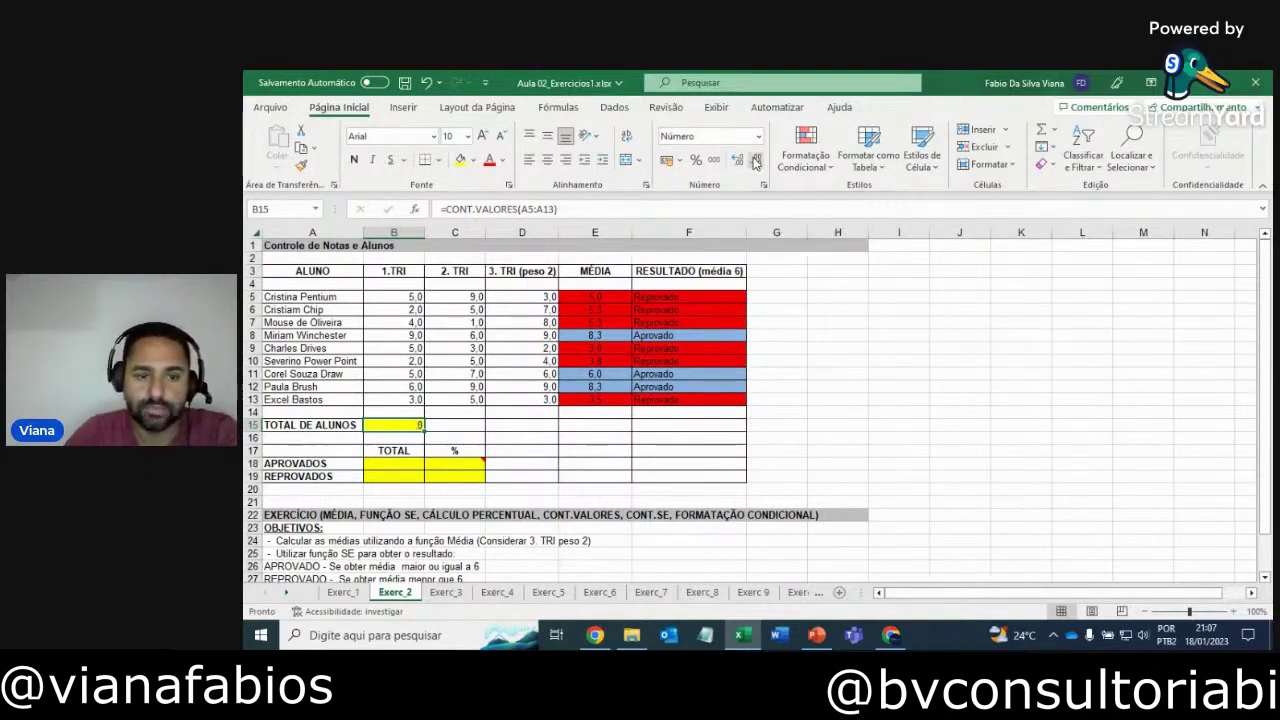
left_click(550, 159)
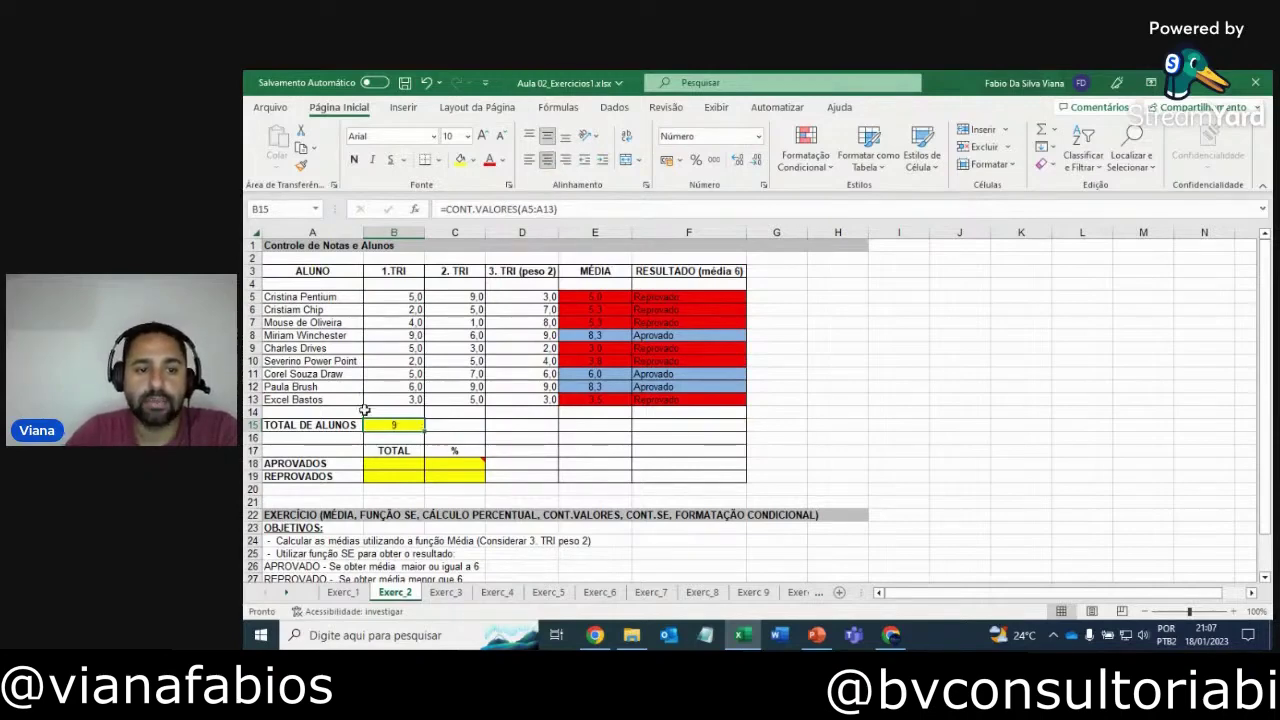
- Hide the gridlines (Linhas de Grade) on the Exerc_2 worksheet
left_click(718, 107)
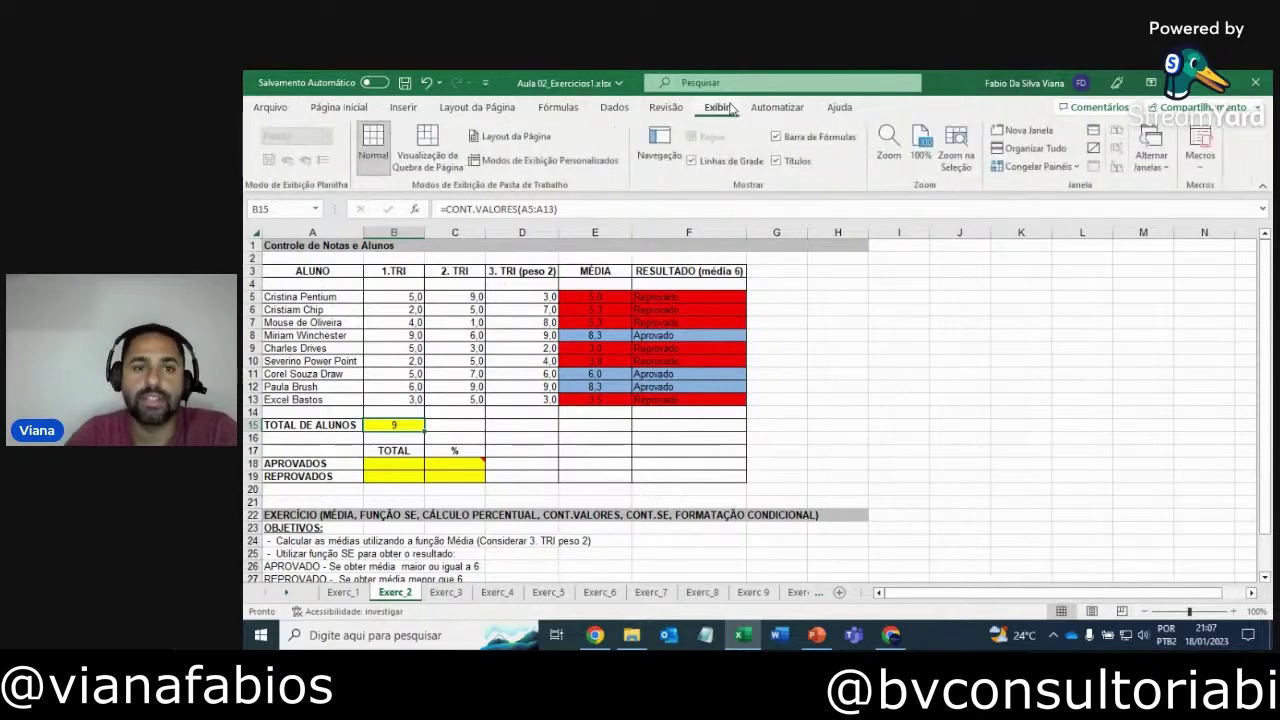
left_click(691, 161)
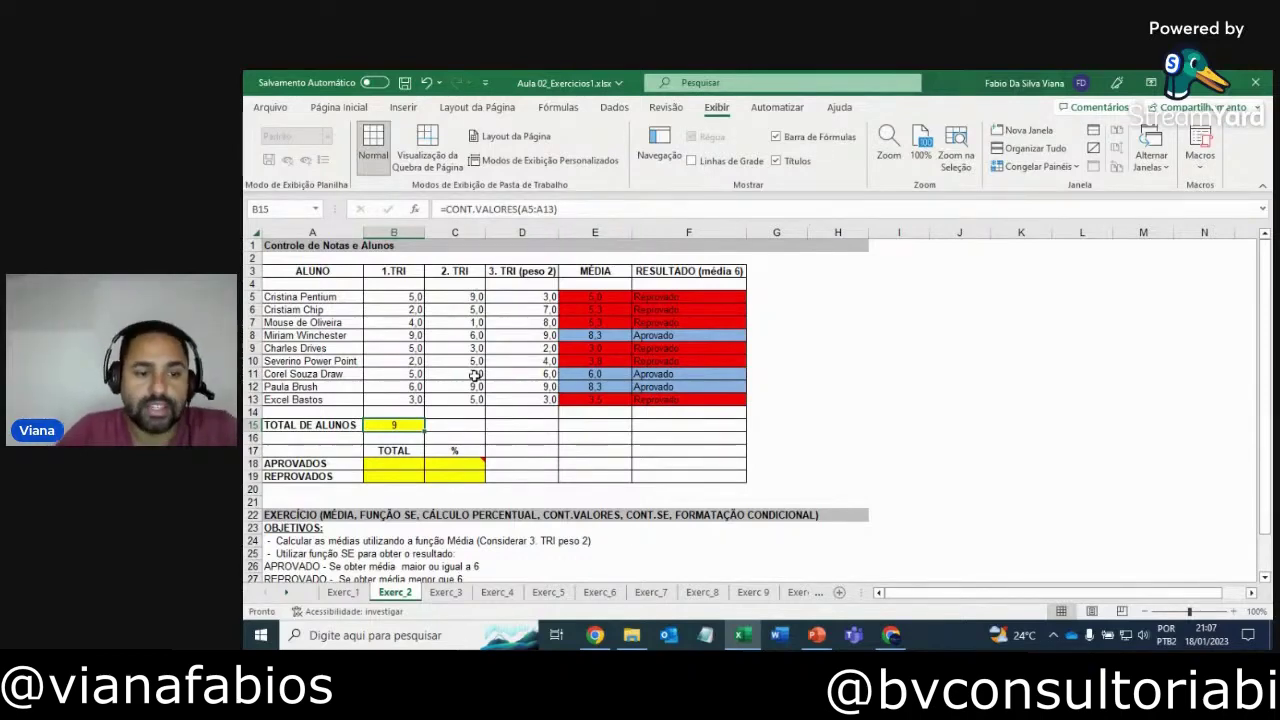
scroll(475, 375, "down", 2)
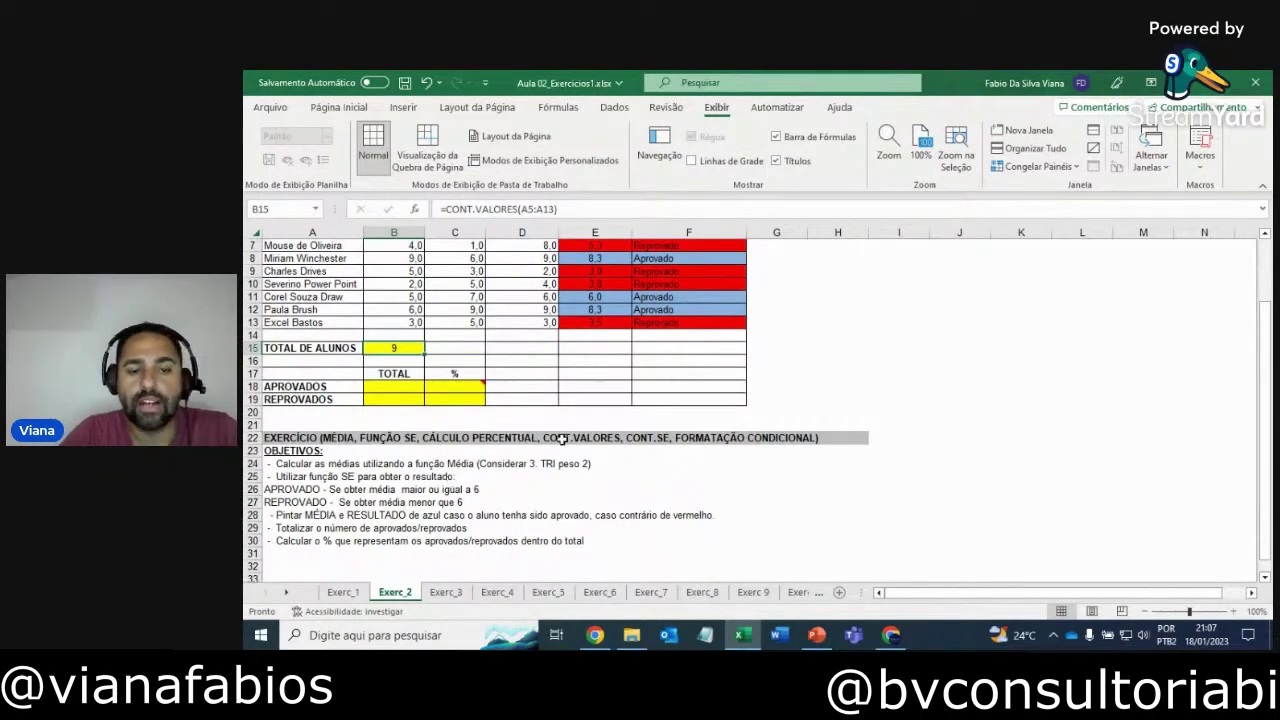
scroll(562, 438, "up", 2)
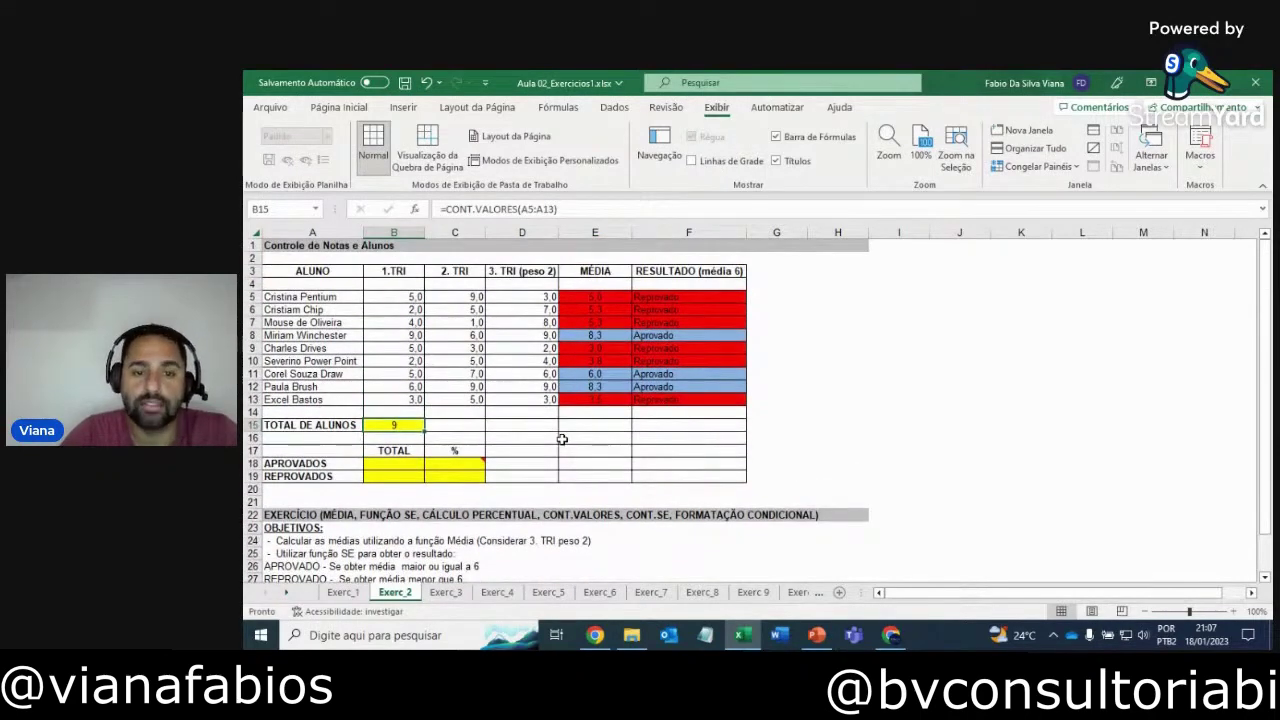
- Count the approved students in B18 beside APROVADOS with the formula =CONT.SE(F5:F13;"Aprovado") and check it against the approved results in column F
left_click(412, 464)
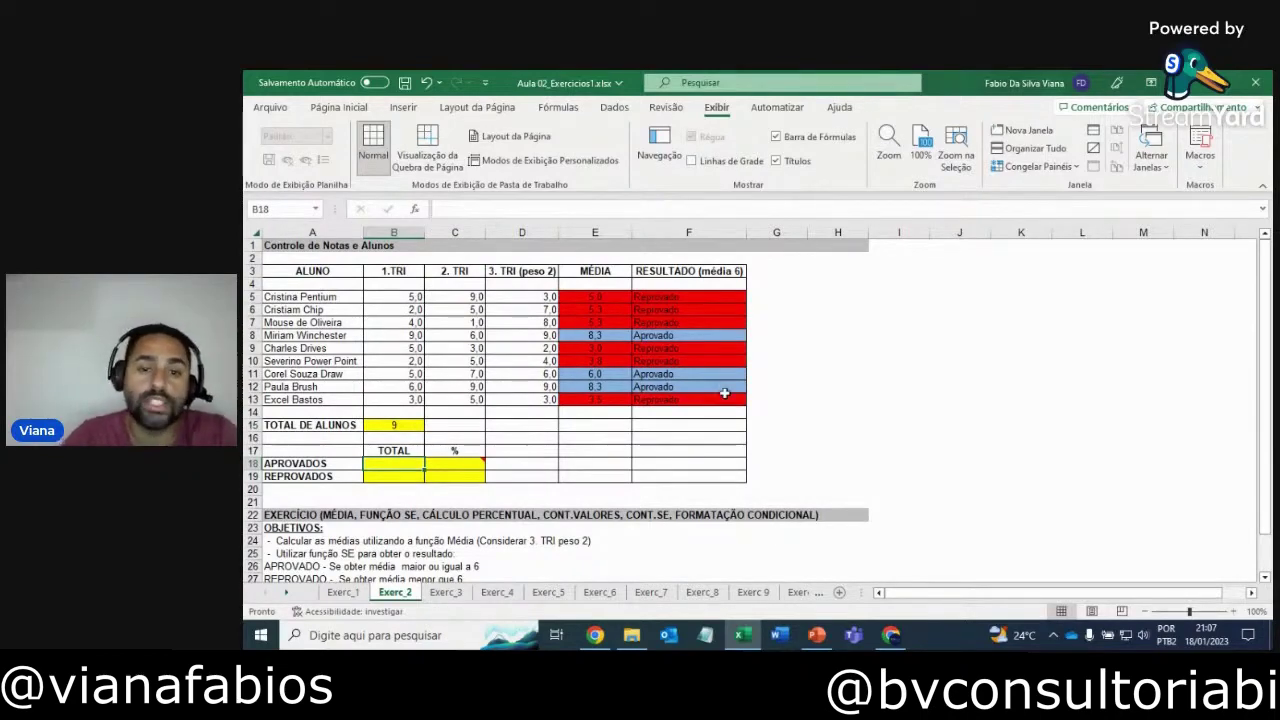
type("=con")
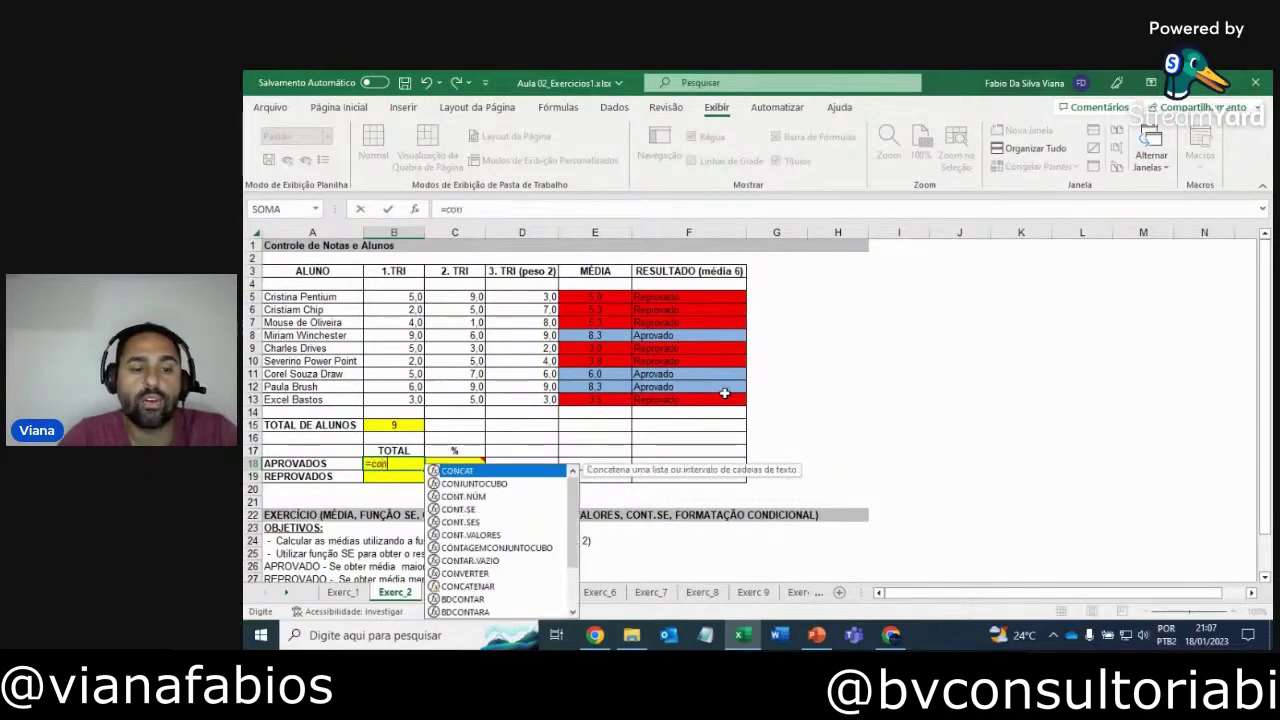
type("t.se")
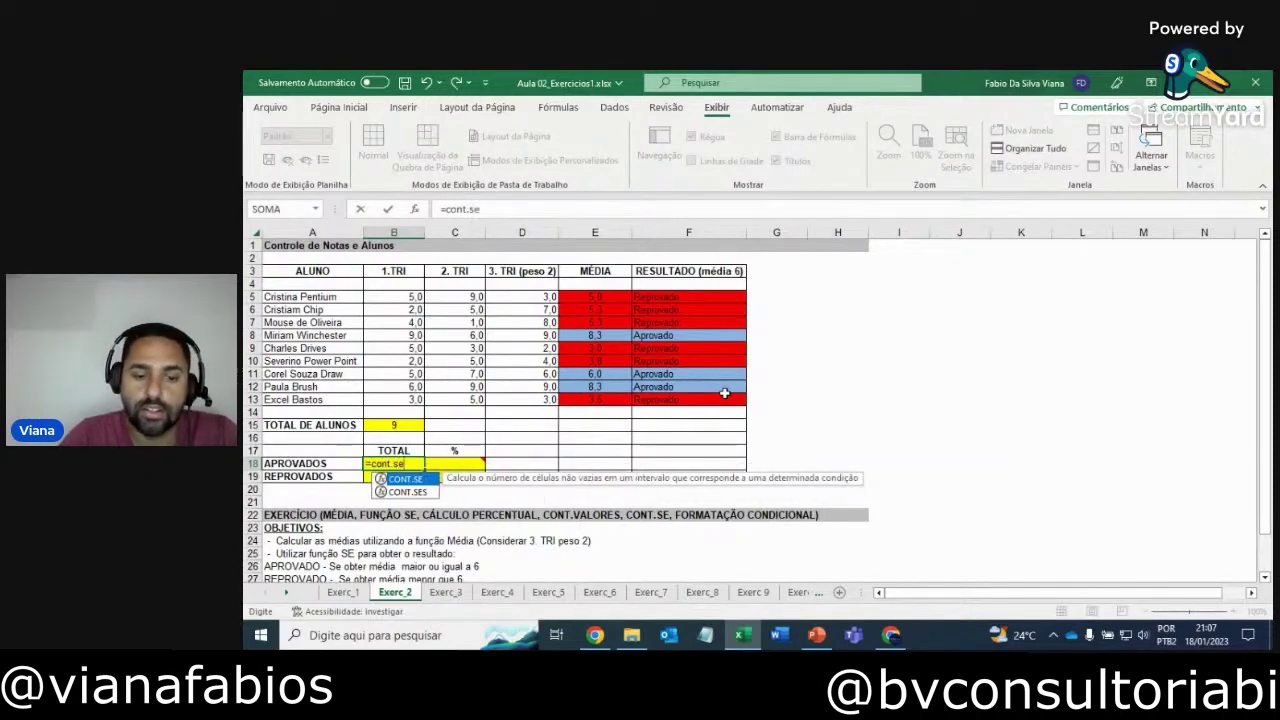
type("(")
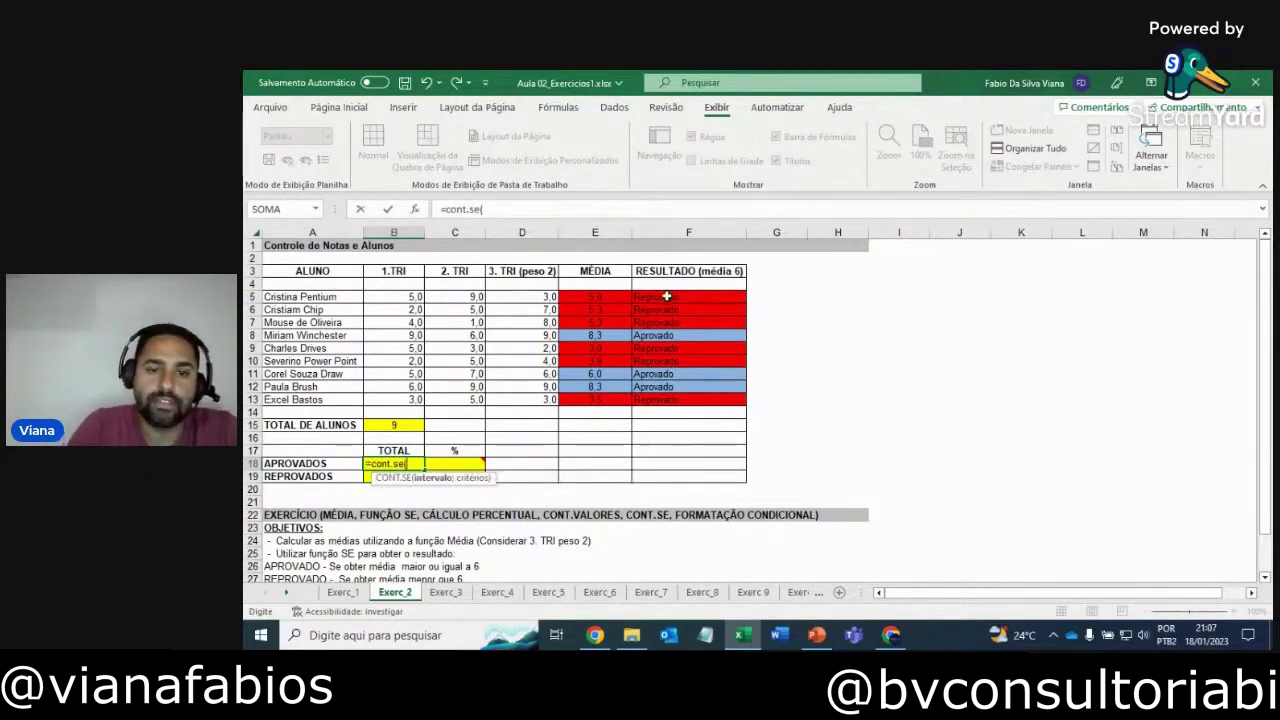
left_click(666, 296)
left_click_drag(666, 296, 670, 393)
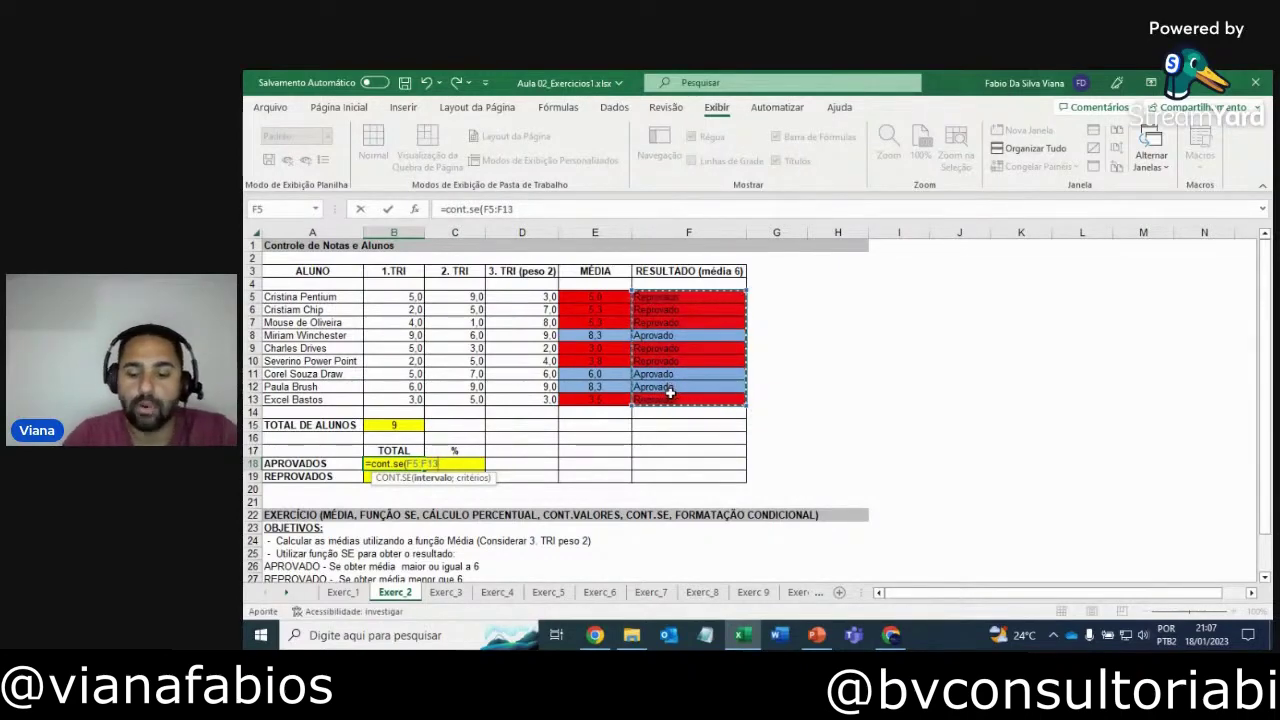
type(";")
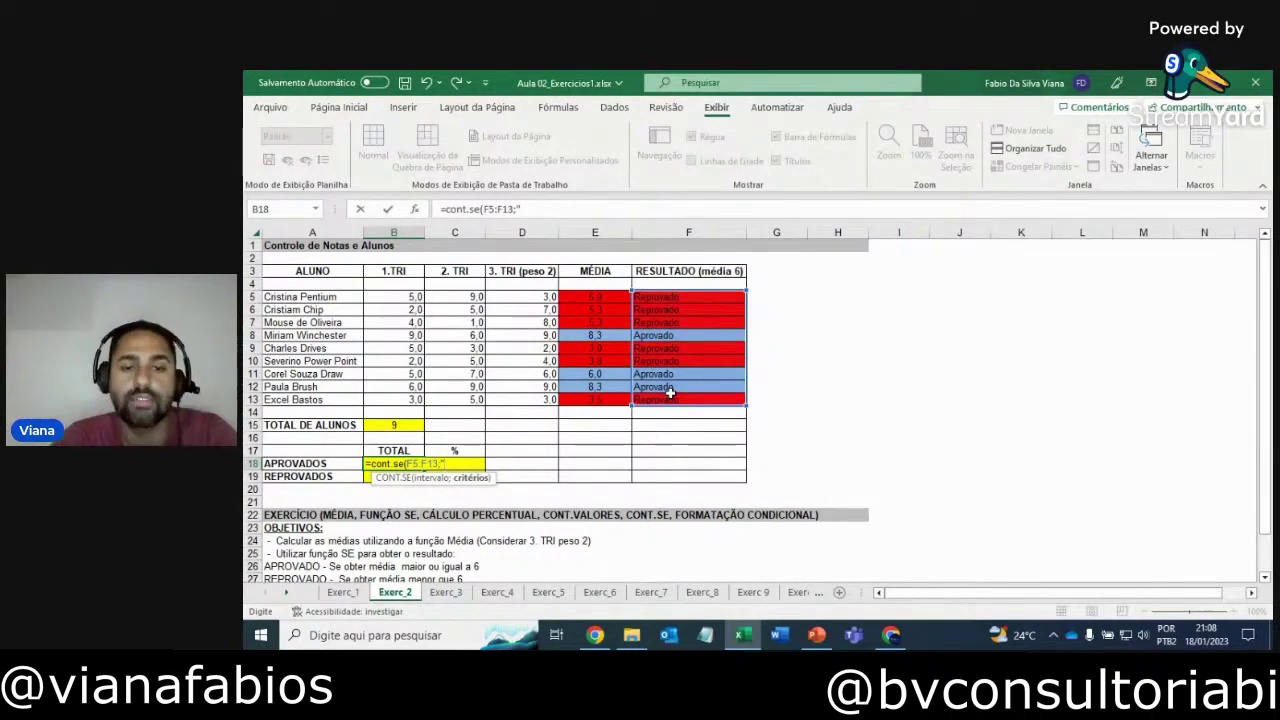
key("Caps_Lock")
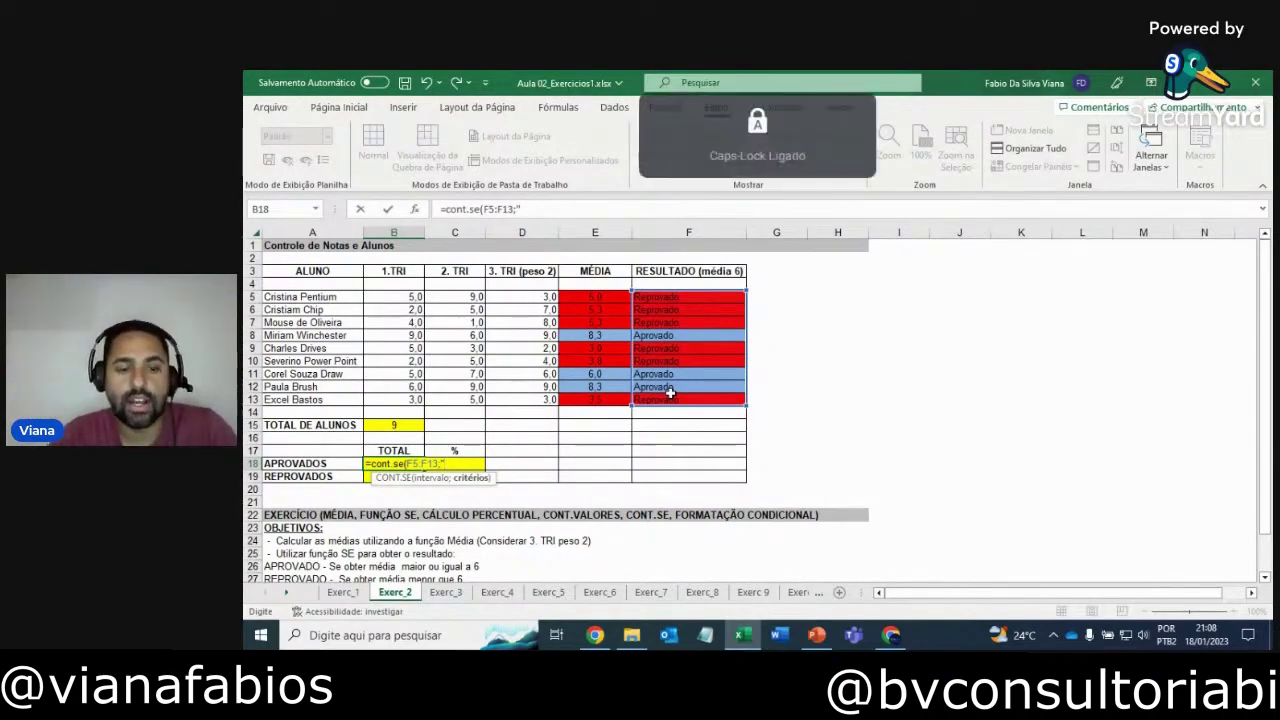
type("A")
key("Caps_Lock")
type("provado")
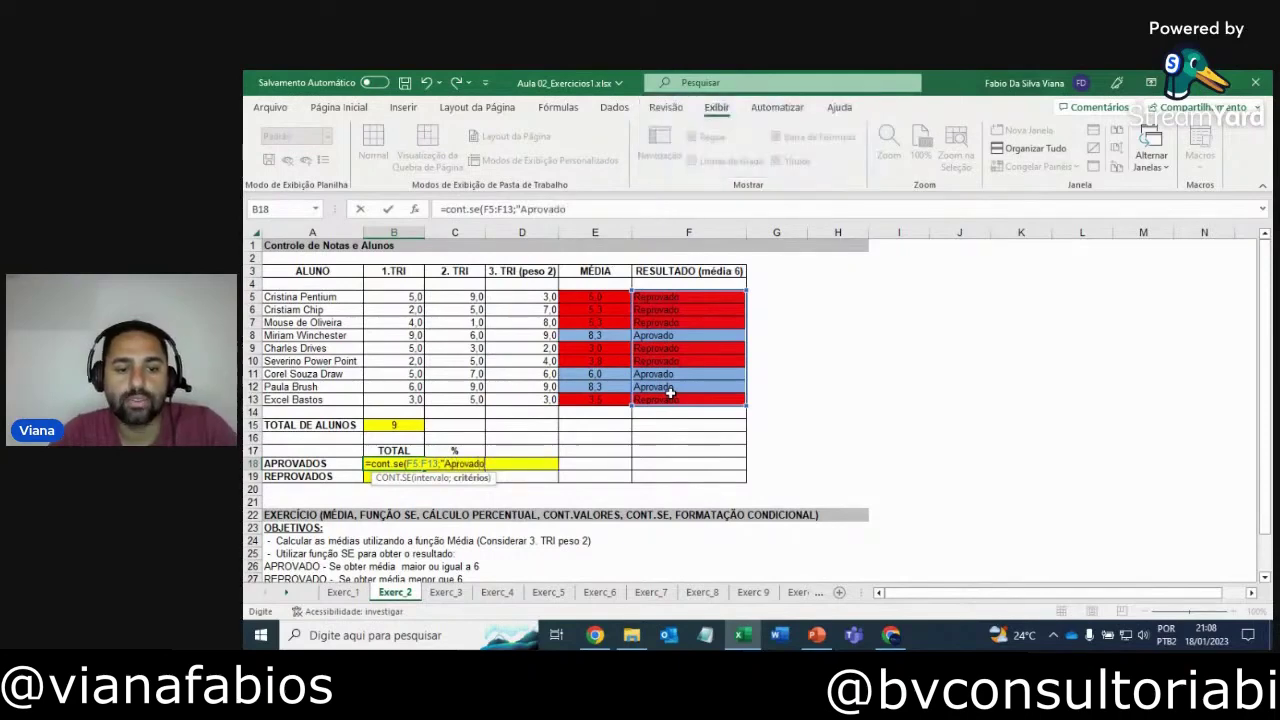
type("\"")
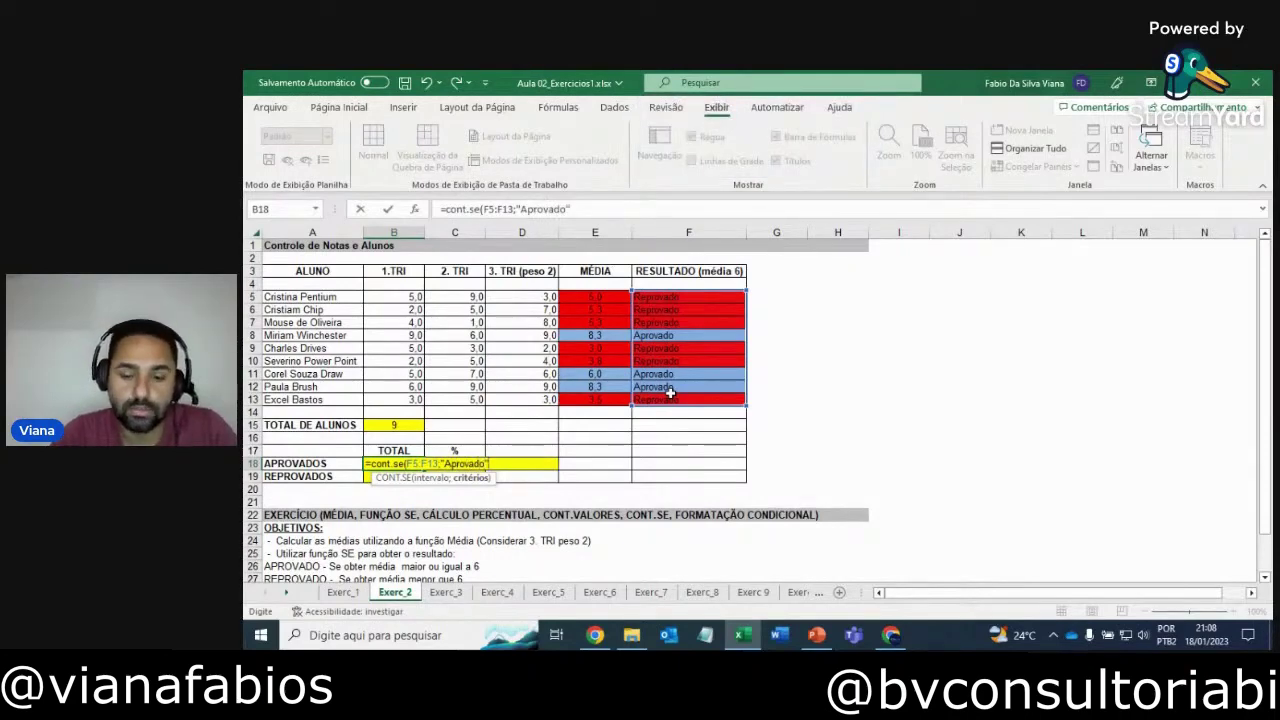
type(")")
key("Return")
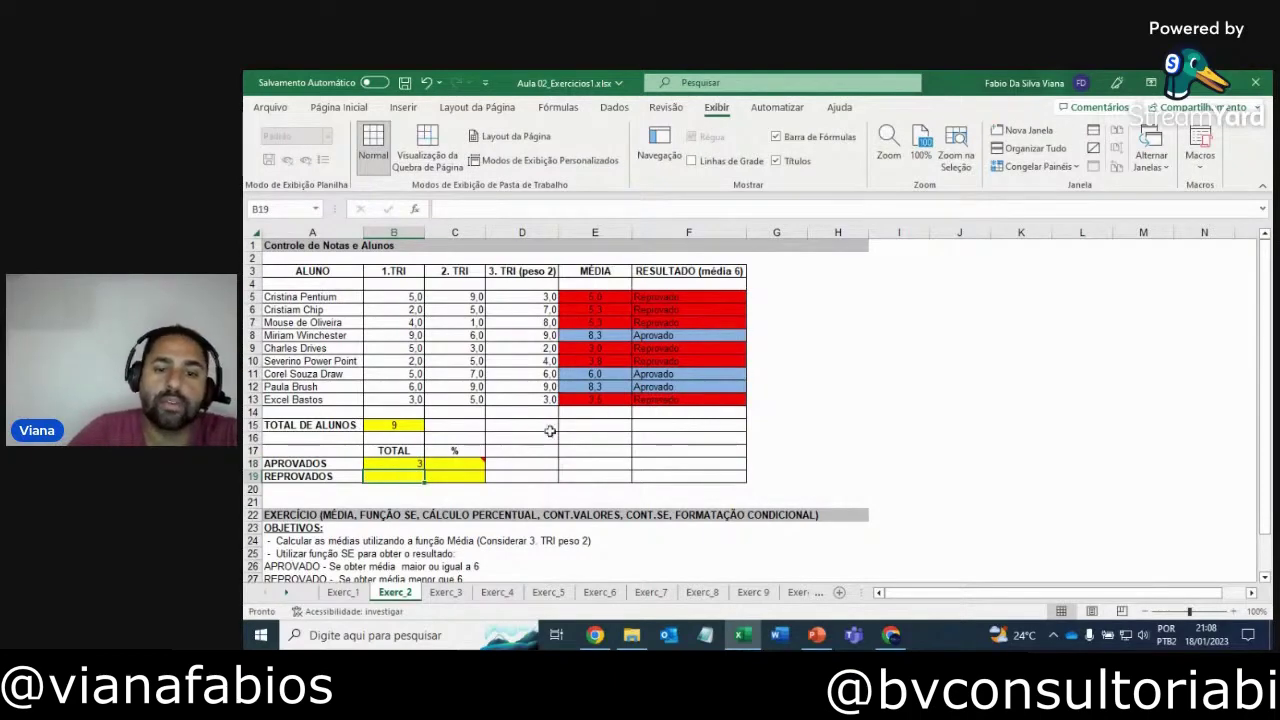
left_click(655, 335)
left_click(658, 373)
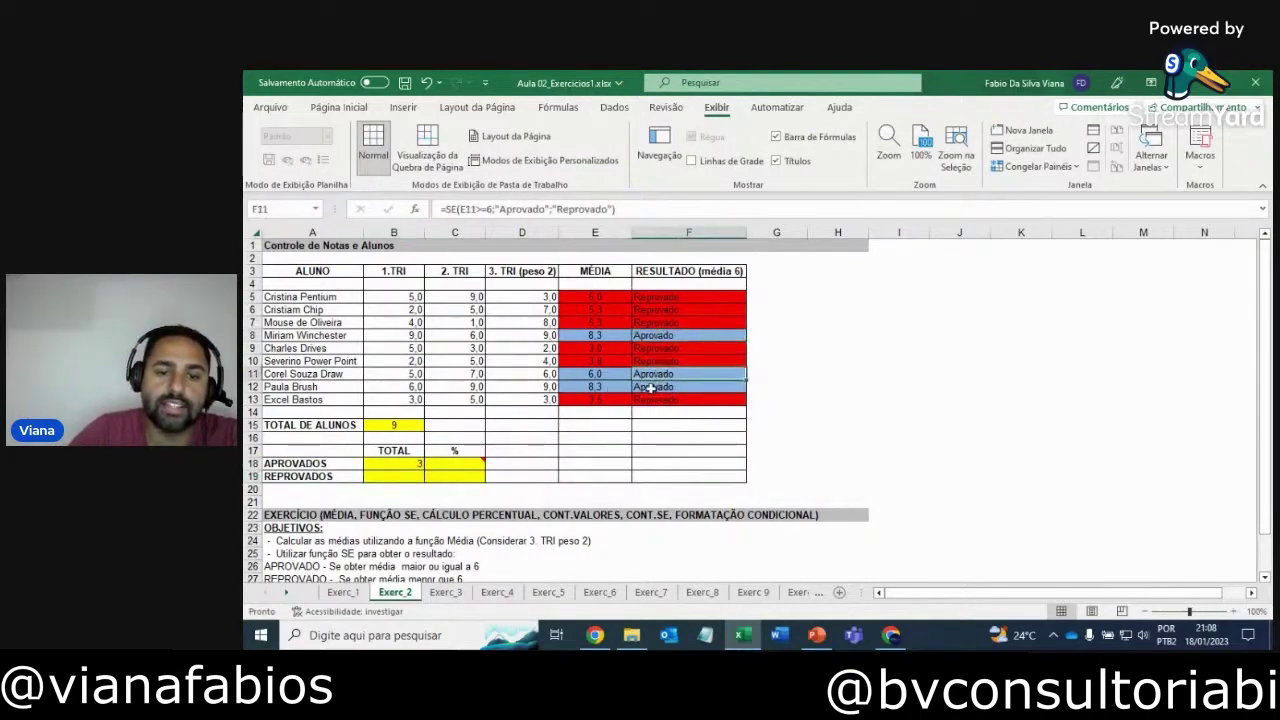
left_click(652, 387)
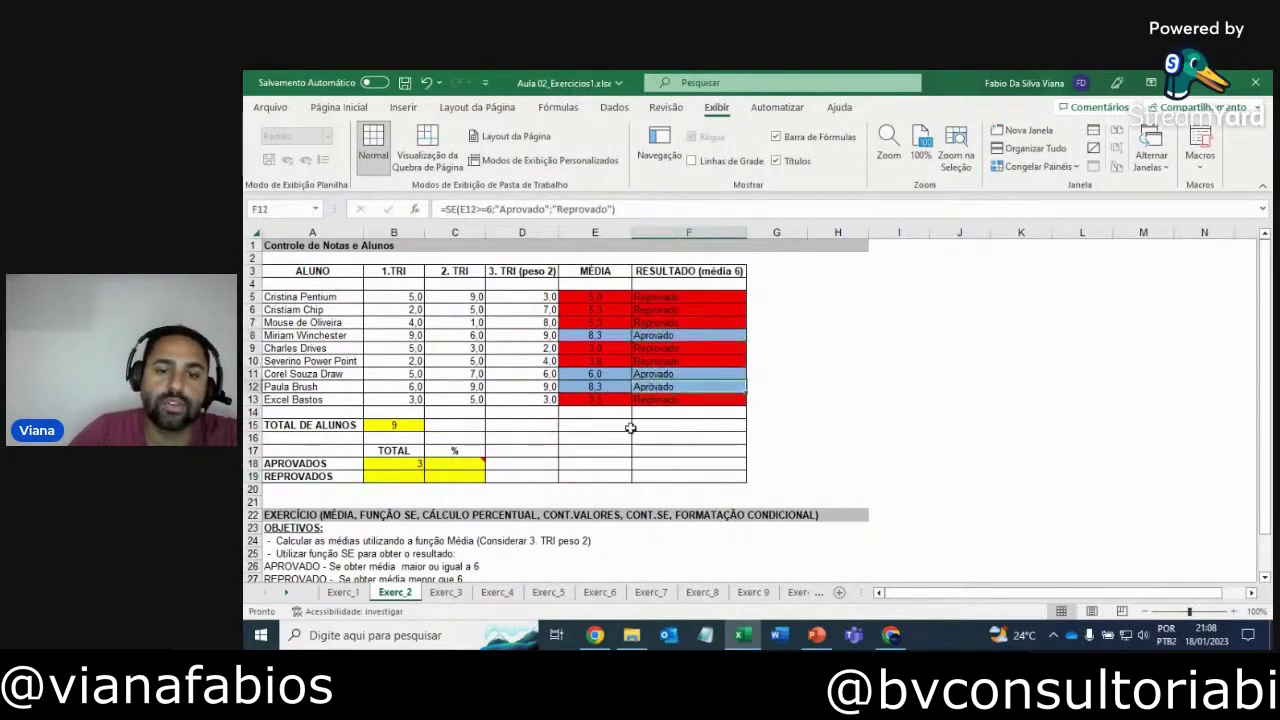
- Count the failed students in B19 beside REPROVADOS with the formula =CONT.SE(F5:F14;"Reprovado")
left_click(412, 479)
type("=")
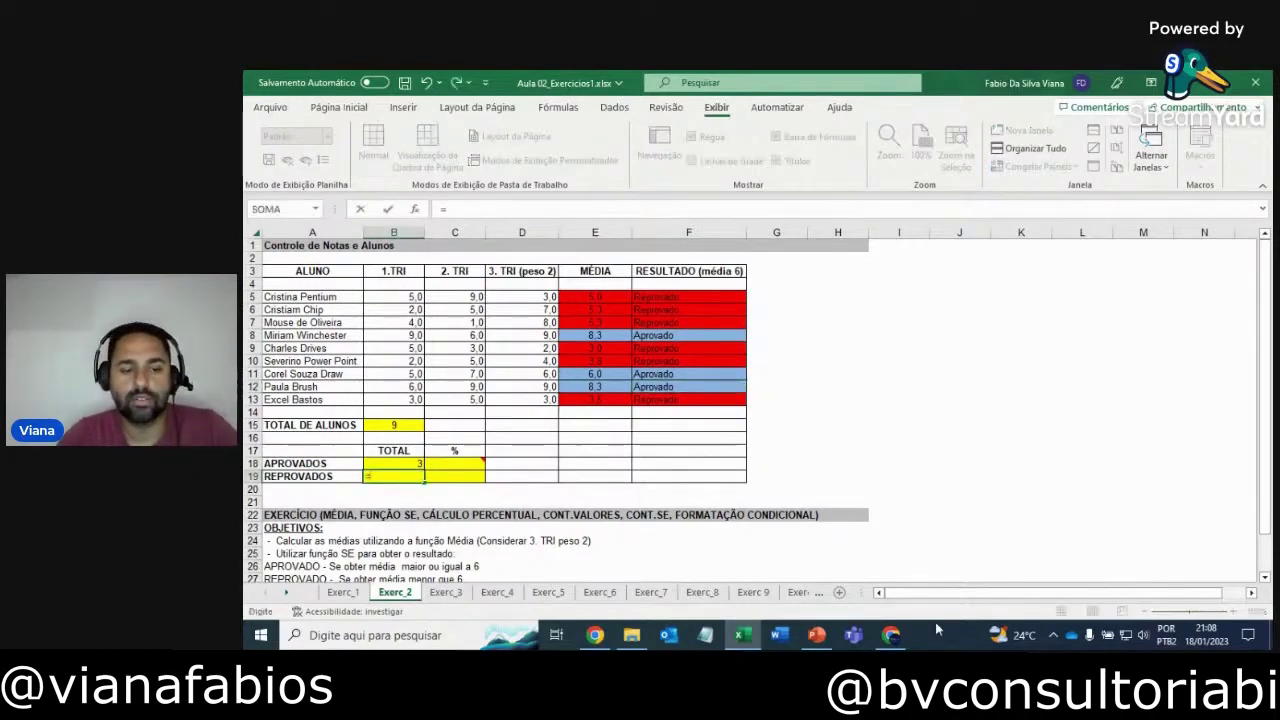
type("cont.se")
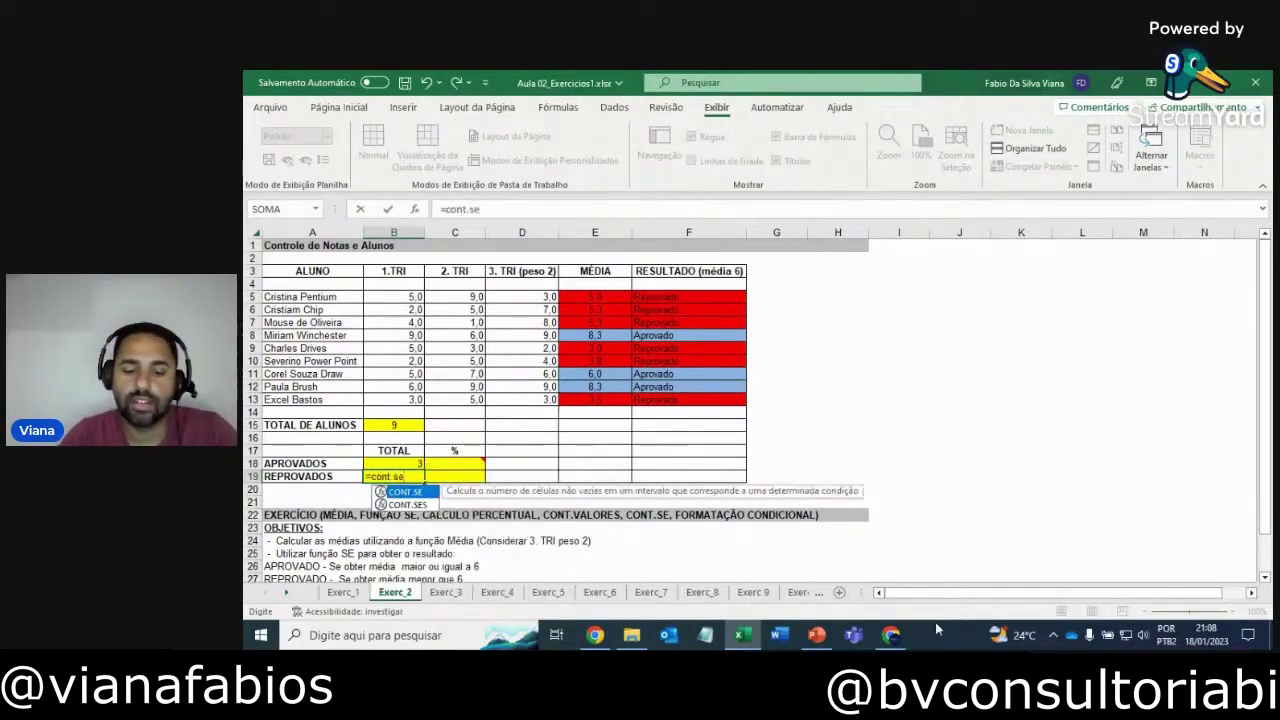
type("(")
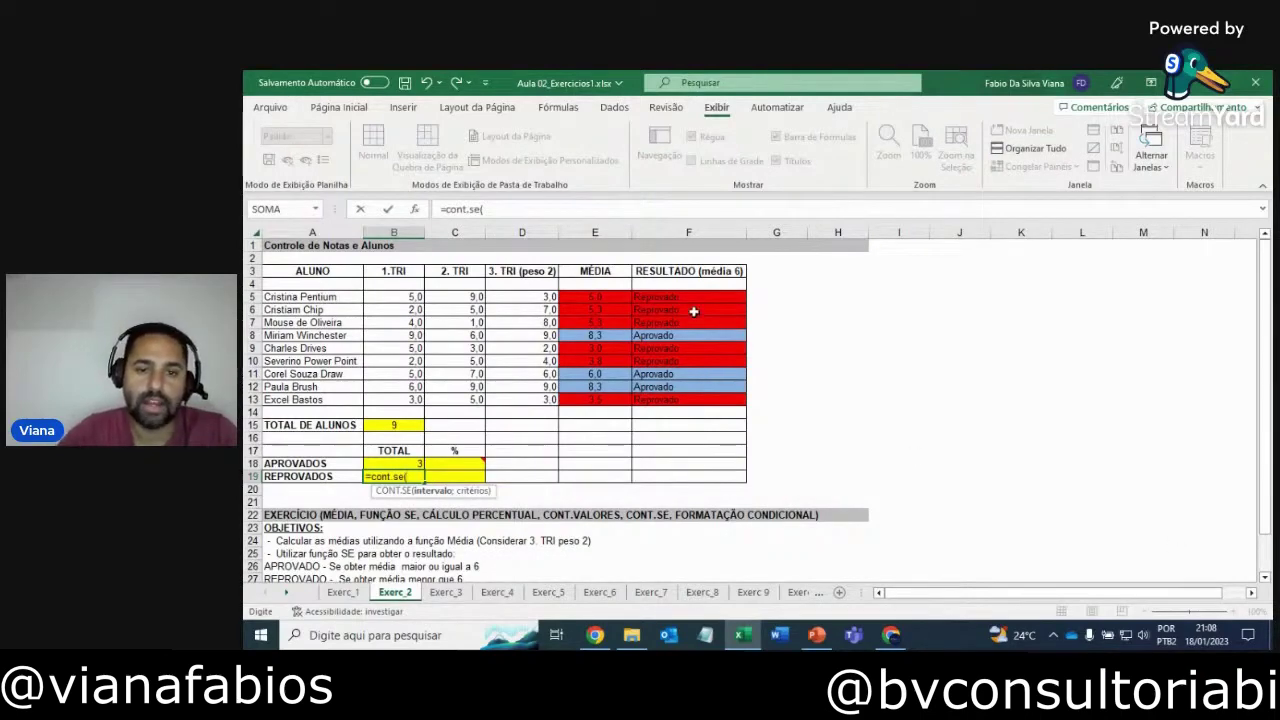
left_click_drag(695, 298, 676, 405)
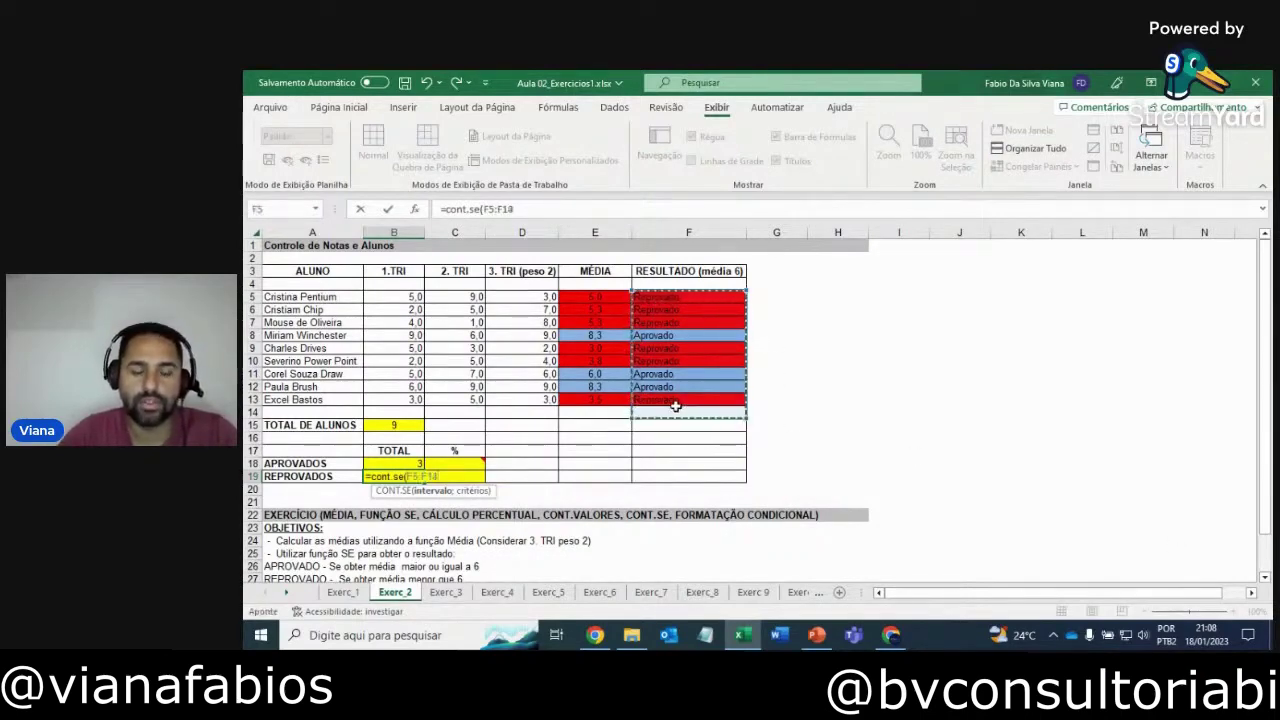
type(";")
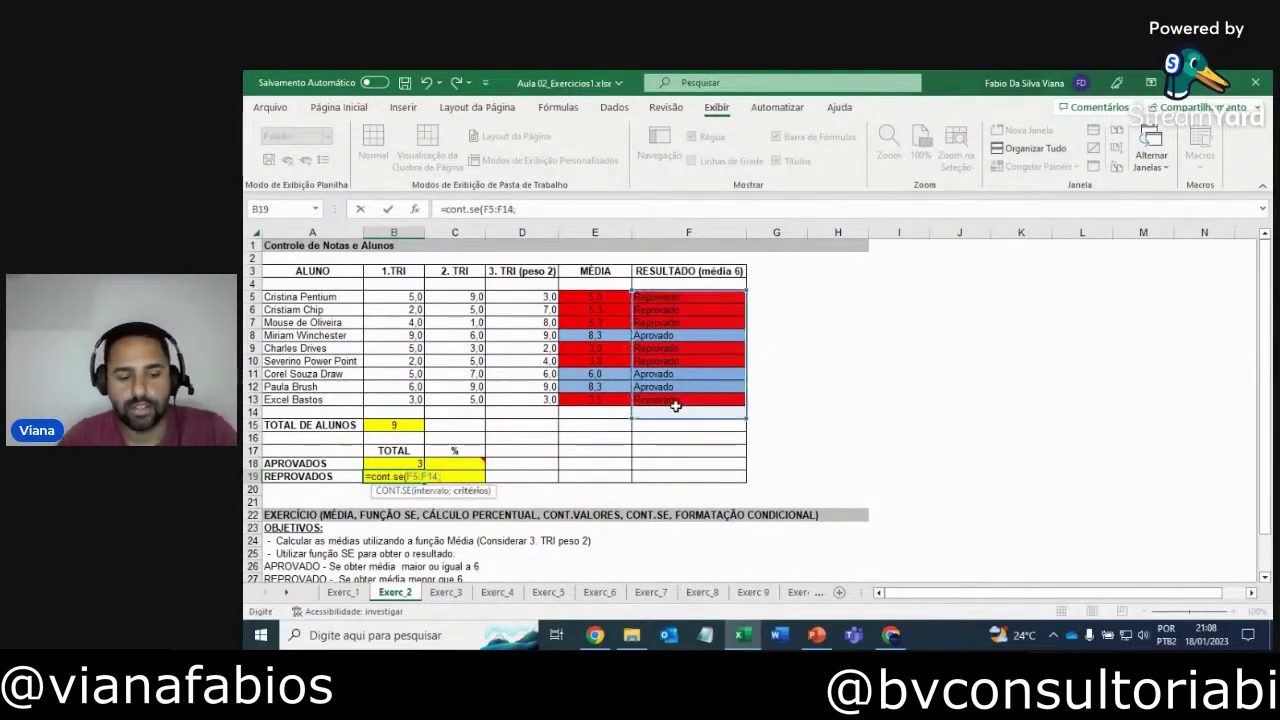
type("\"R")
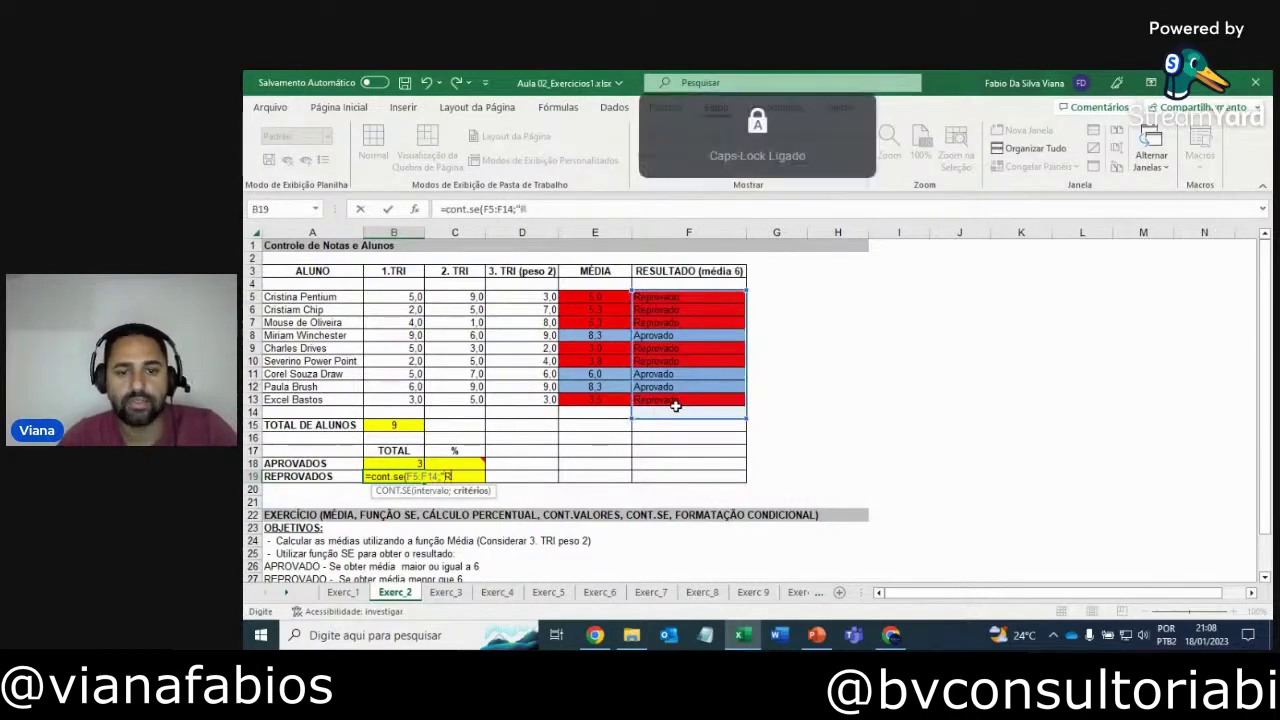
type("eprovado")
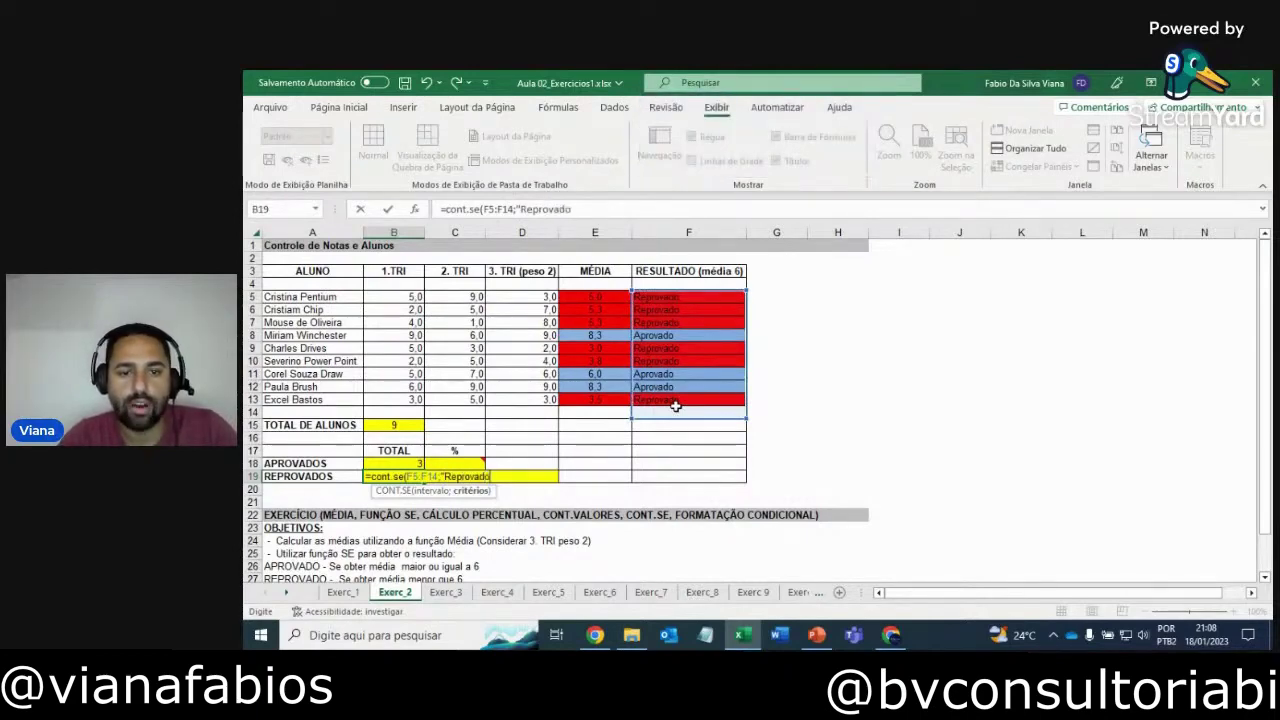
type("\"")
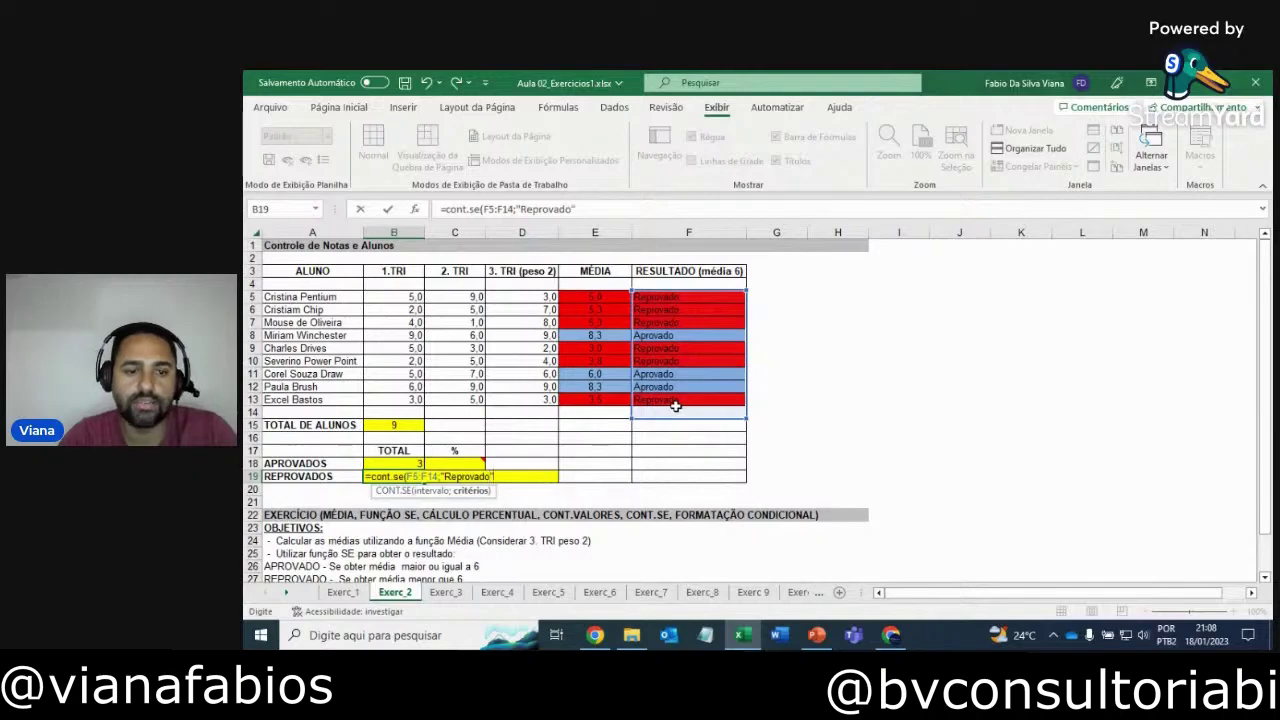
type(")")
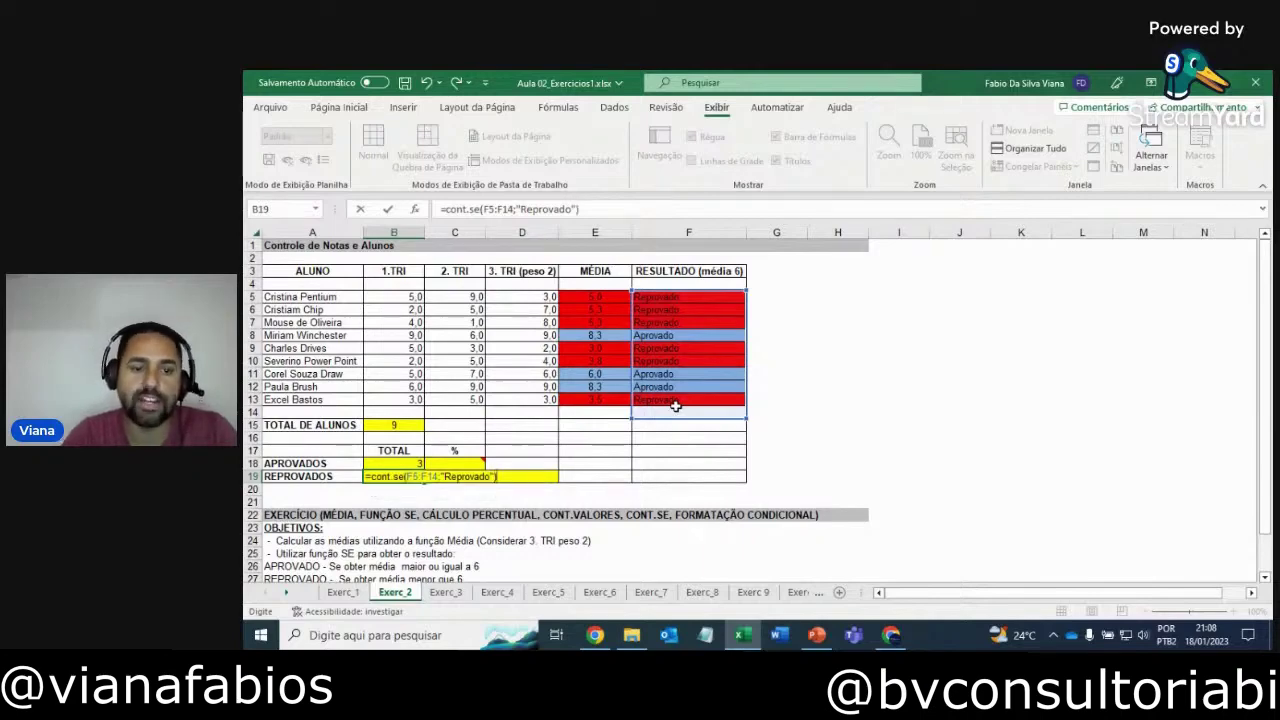
key("Return")
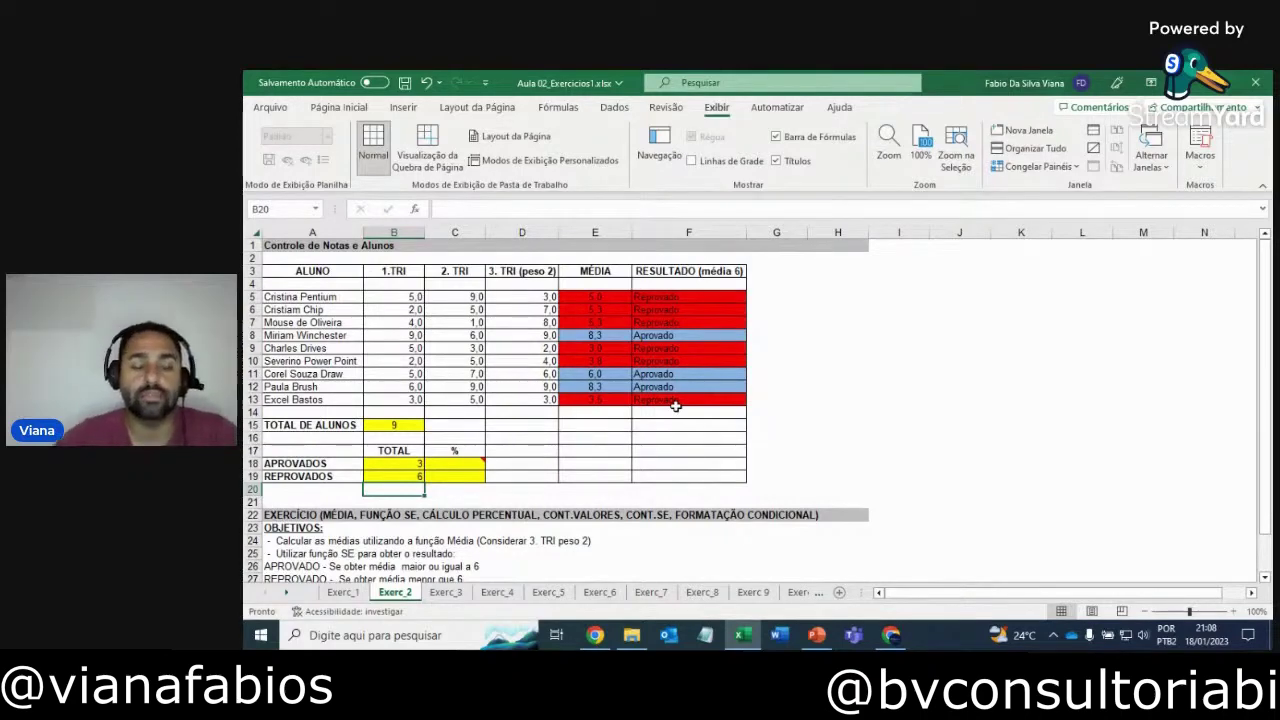
- Calculate the approved students' share of the total in C18 with the formula =B18/$B$15, keeping the B15 reference absolute
scroll(676, 403, "down", 2)
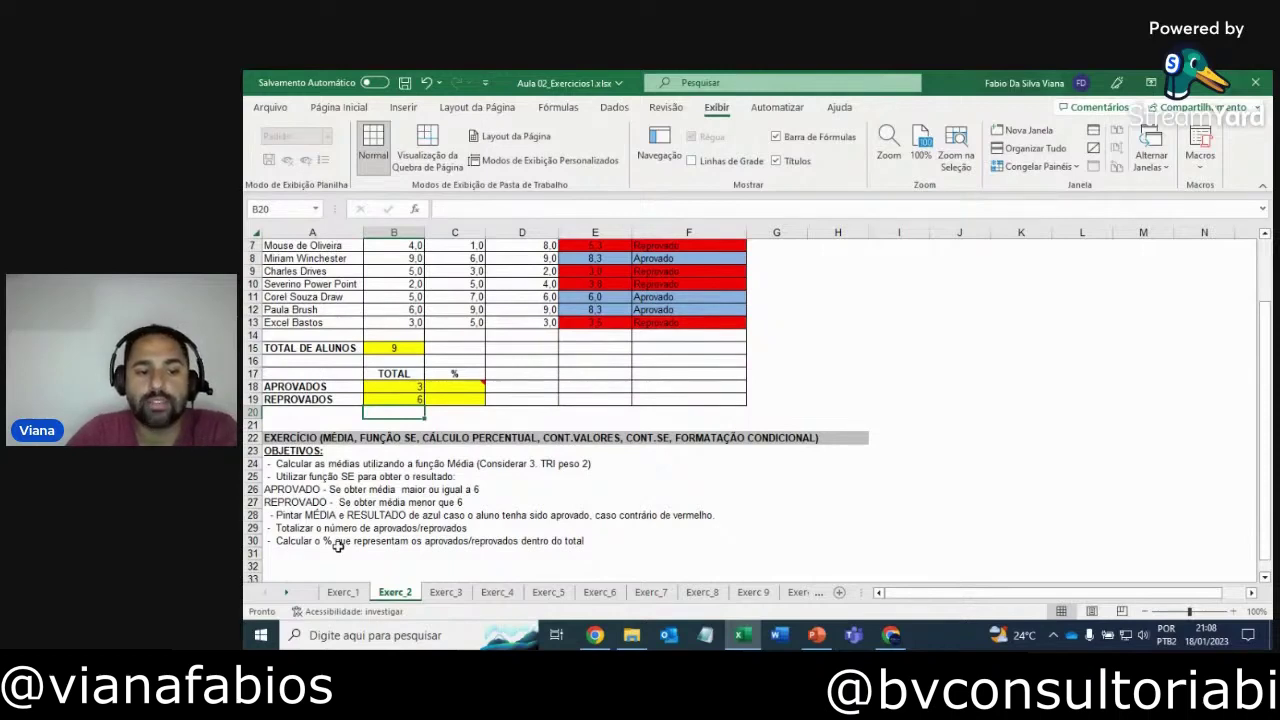
left_click(469, 388)
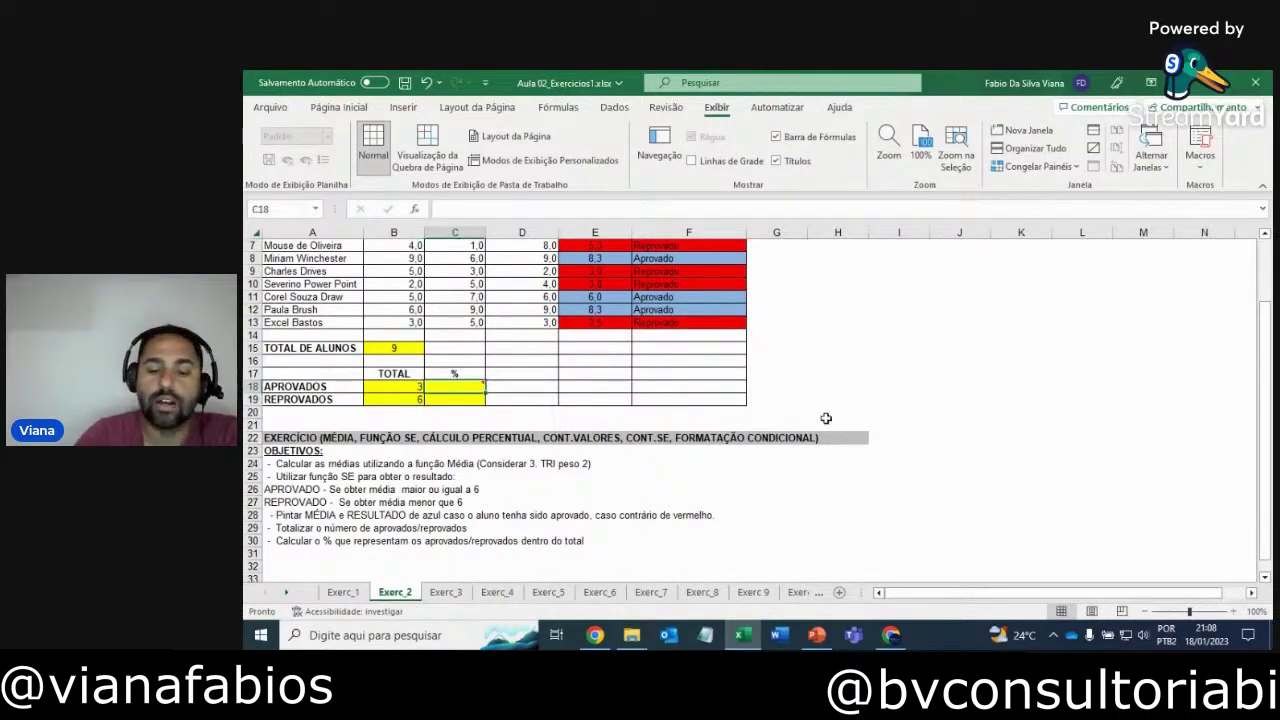
mouse_move(470, 384)
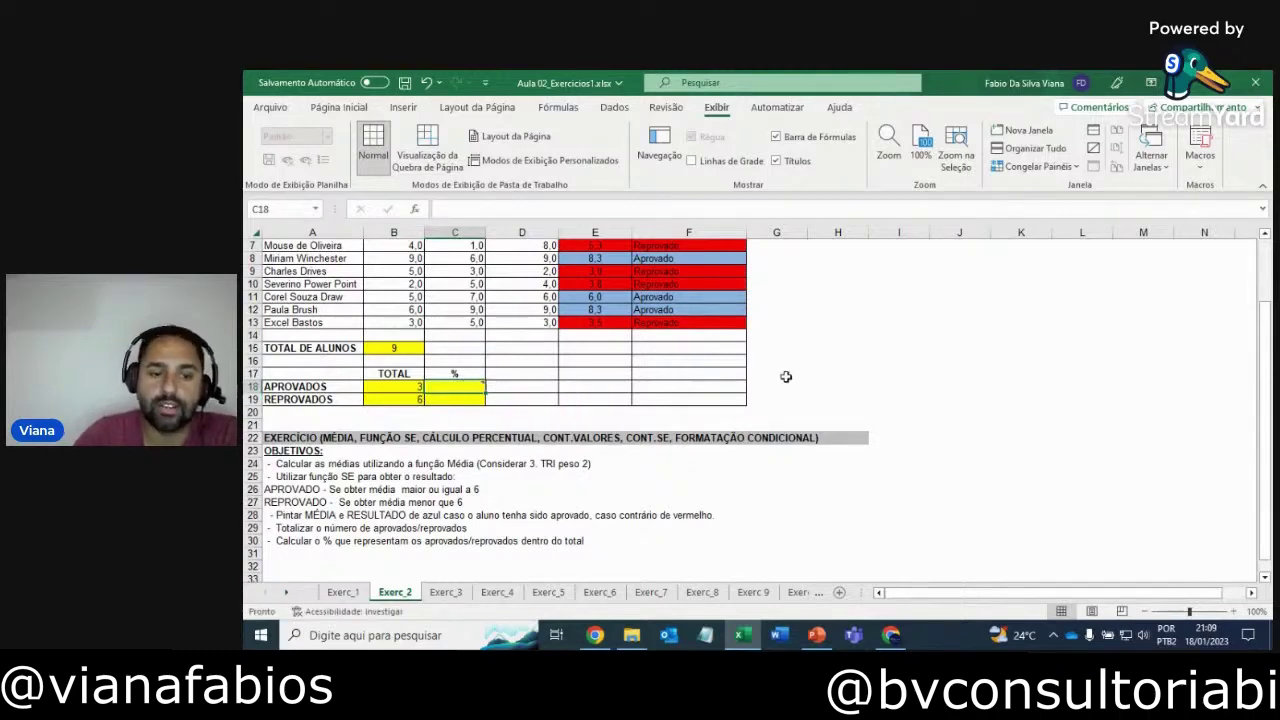
type("=")
key("Left")
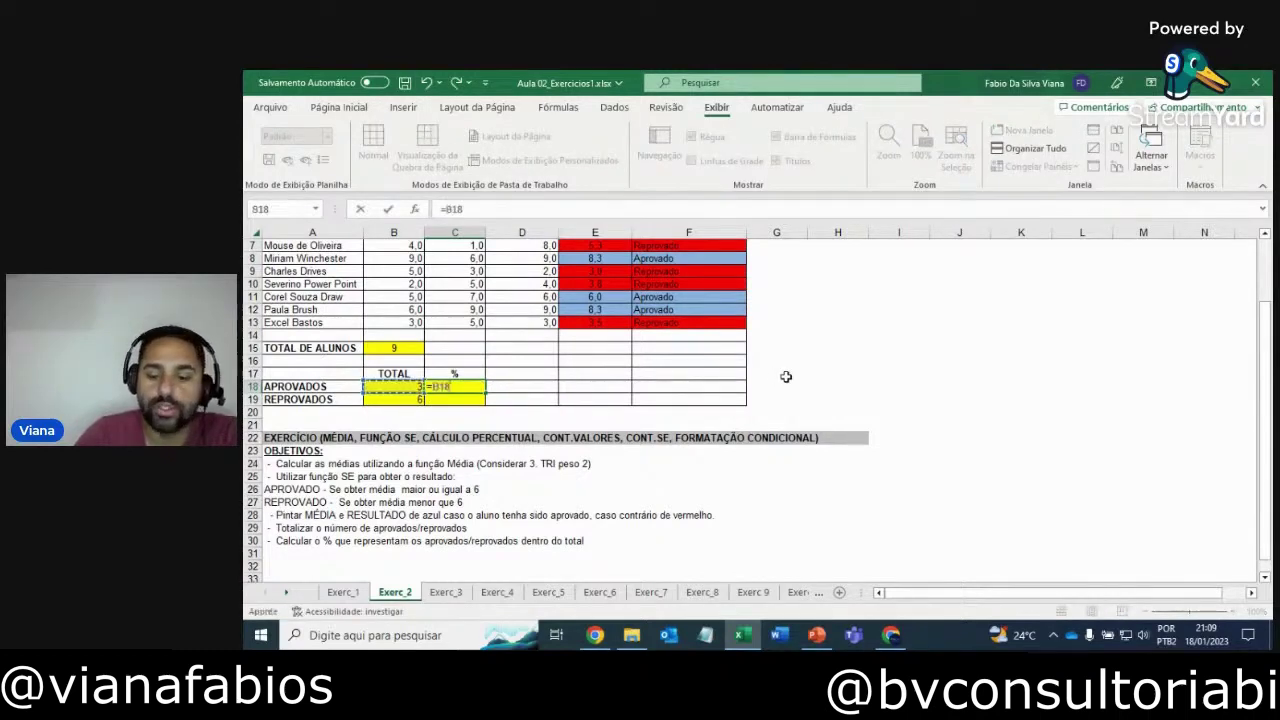
type("/")
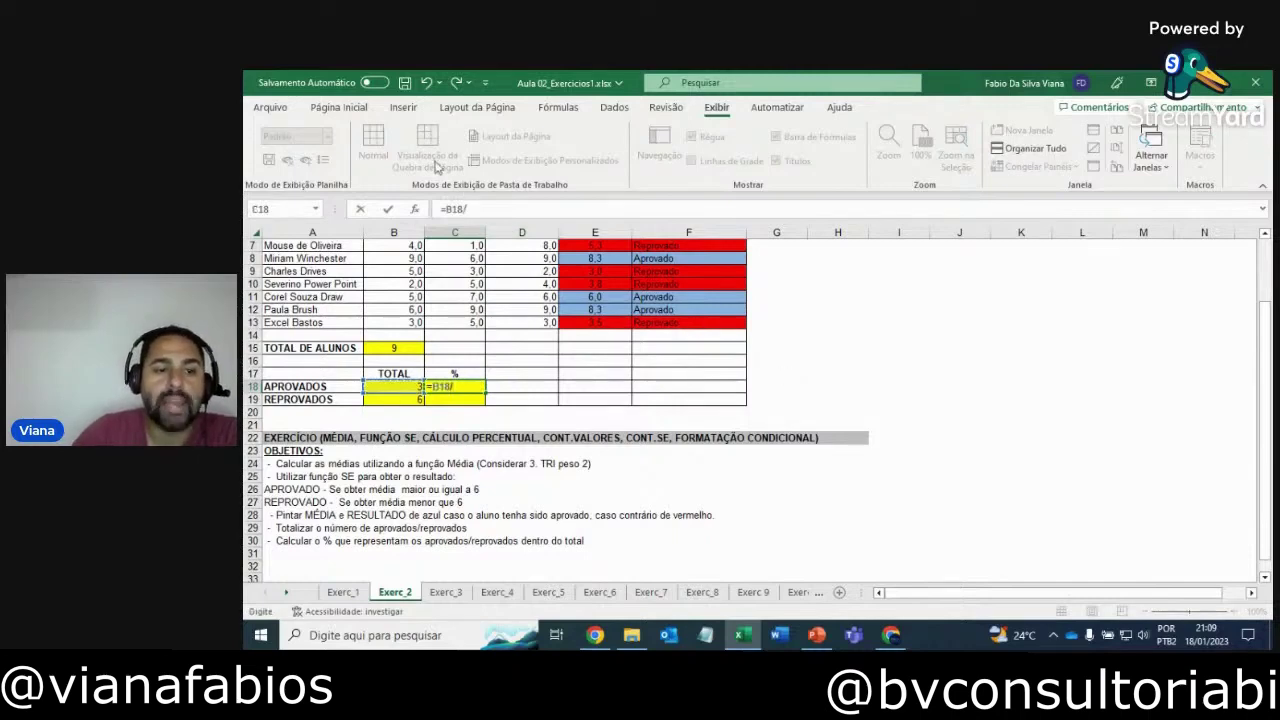
left_click(390, 347)
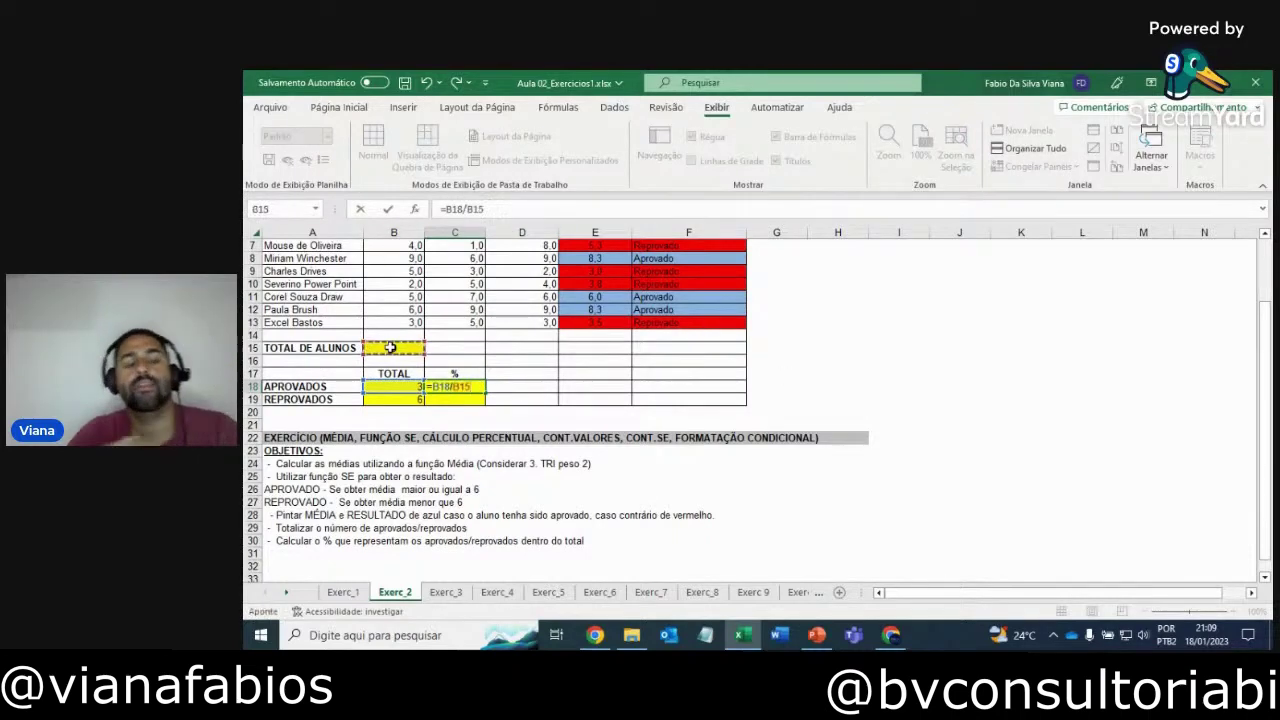
key("F4")
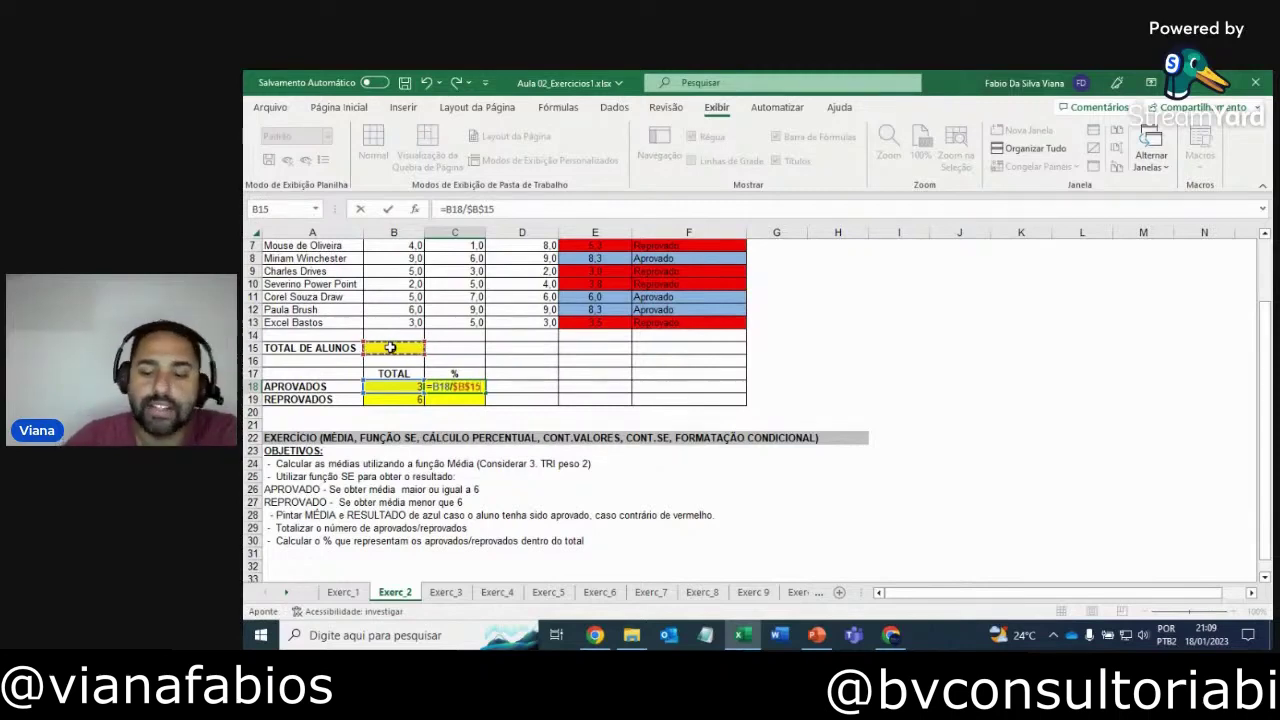
key("Return")
- Try the comma number style on C18, switch it to percentage style and set it to show two decimal places
key("Up")
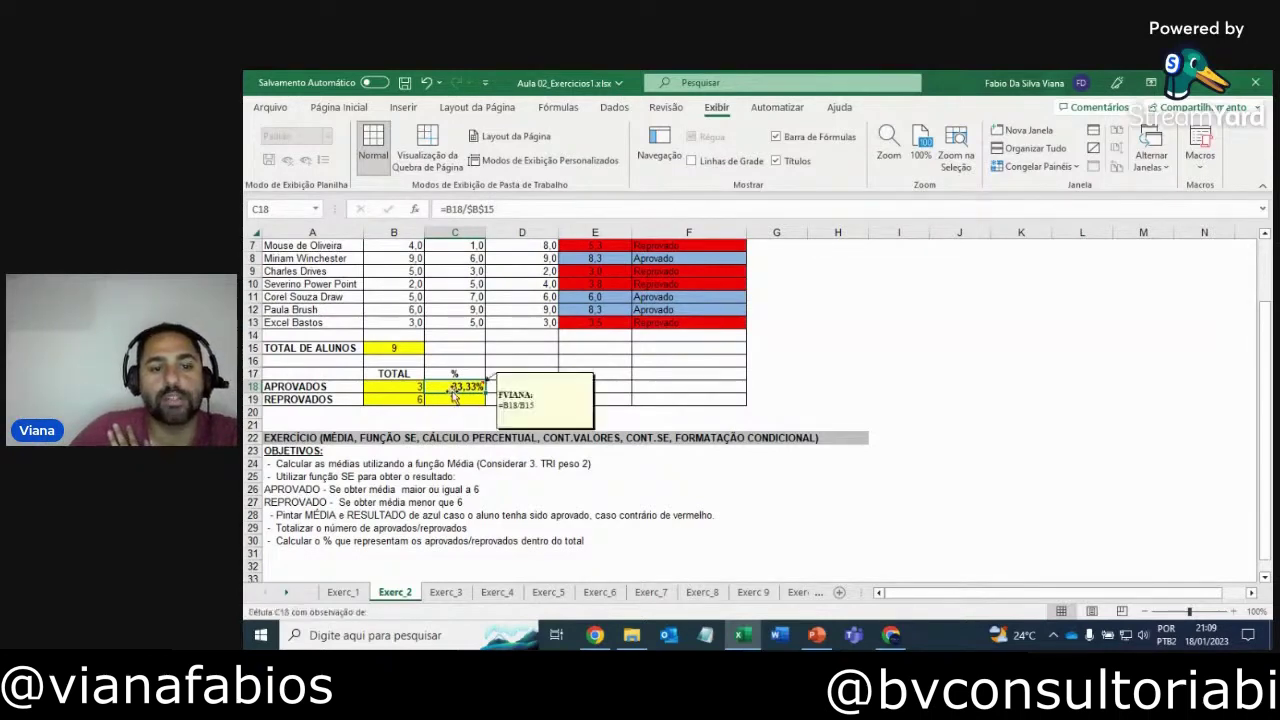
left_click(360, 110)
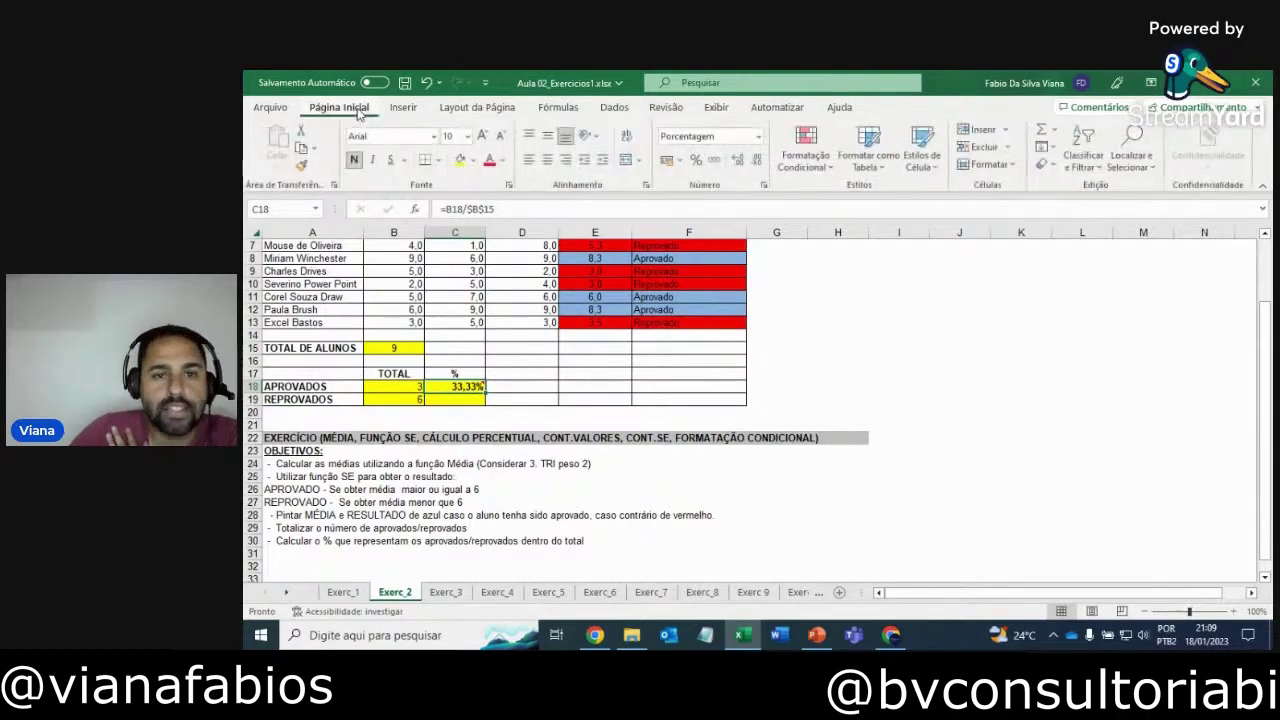
left_click(713, 162)
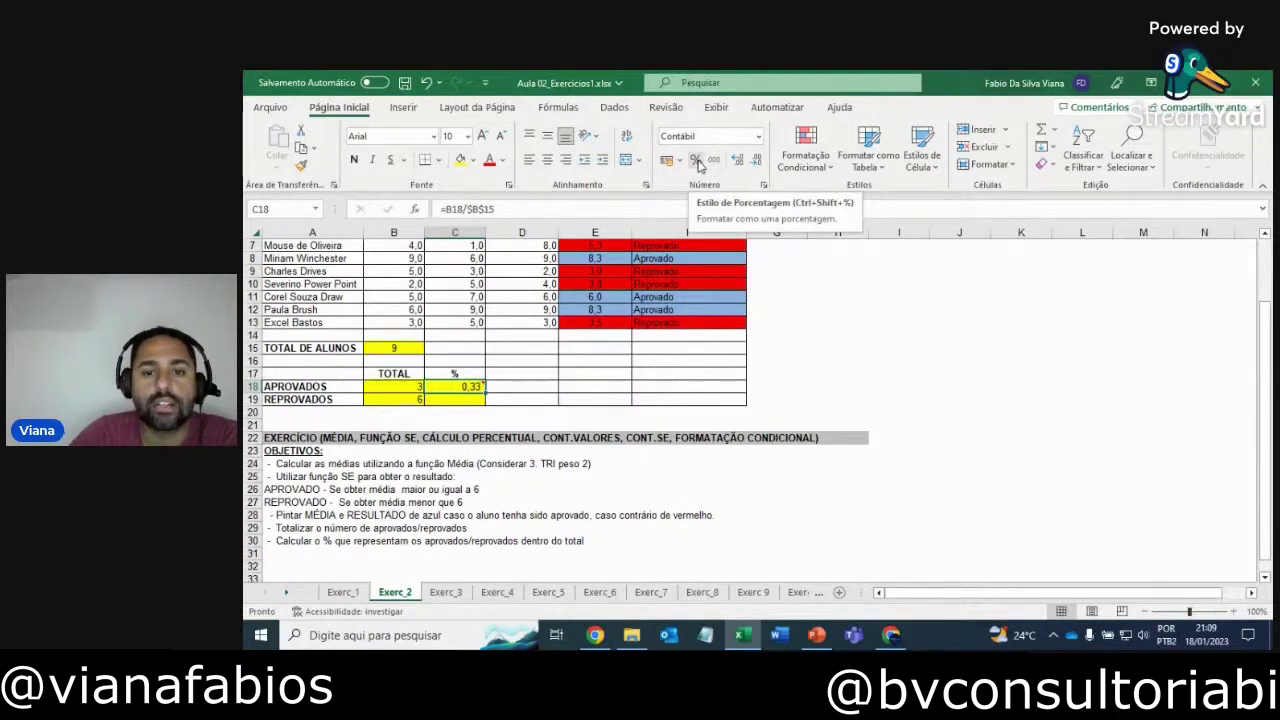
mouse_move(458, 386)
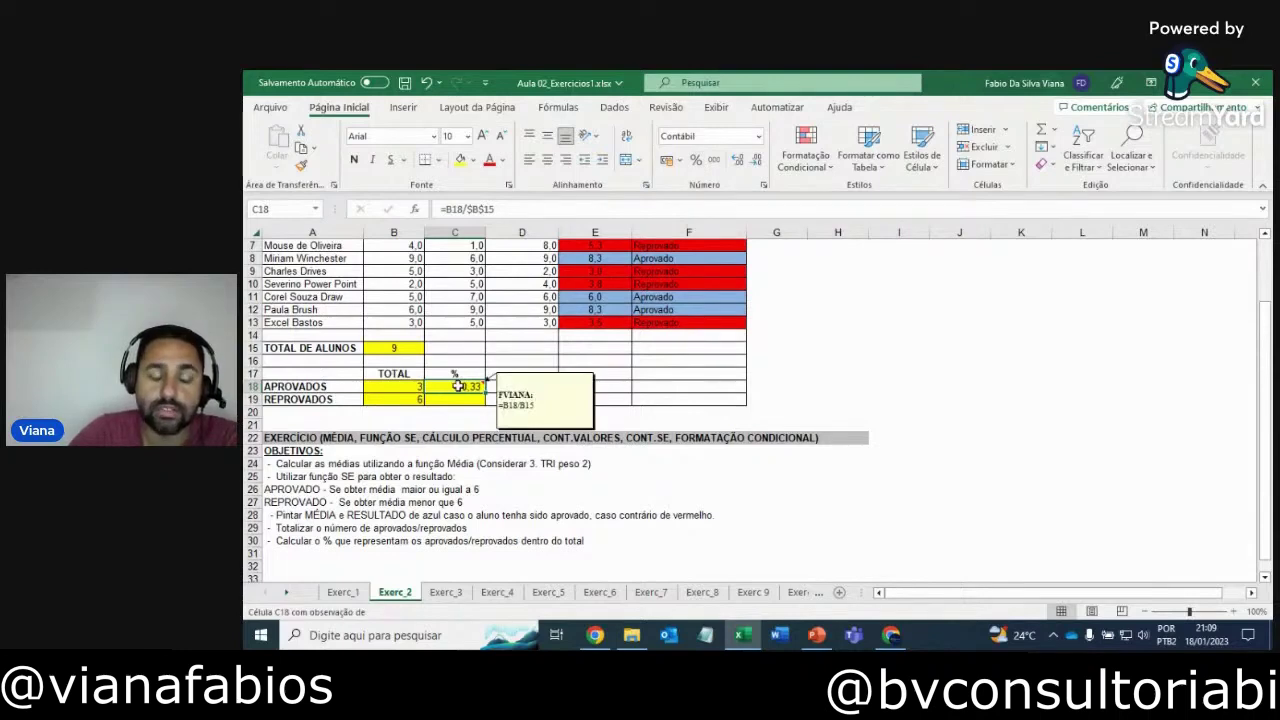
left_click(697, 162)
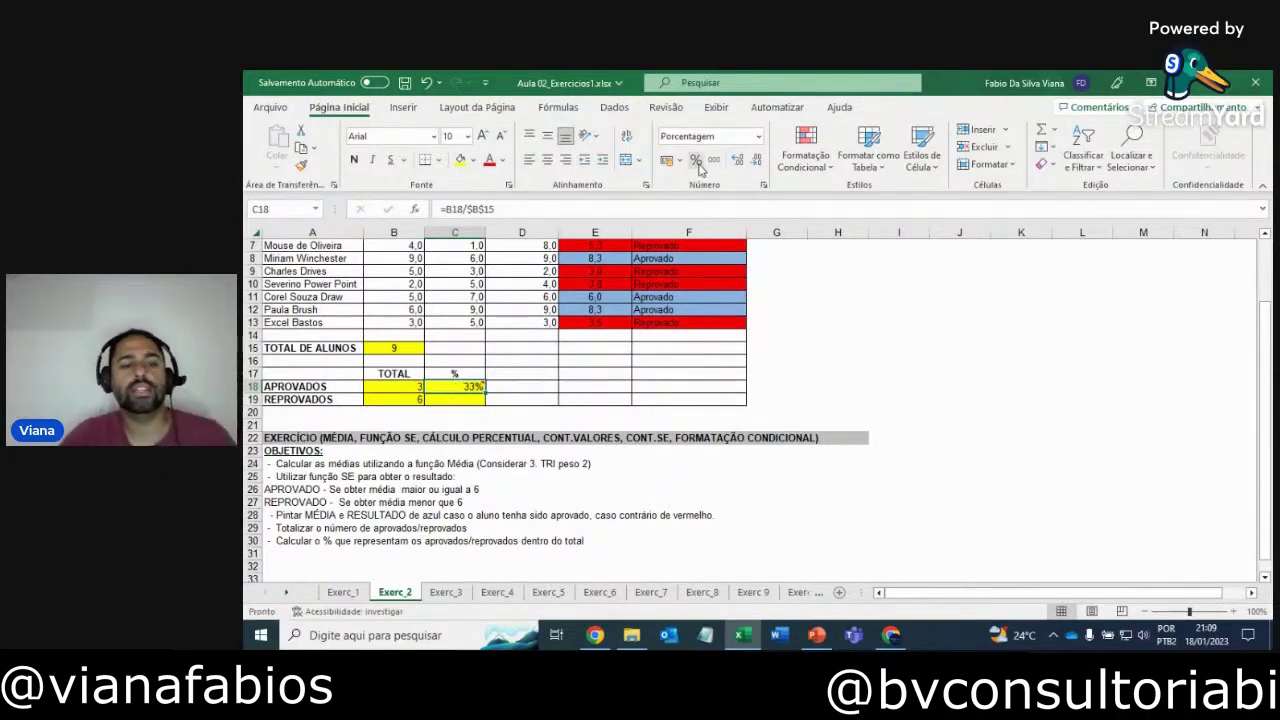
mouse_move(477, 387)
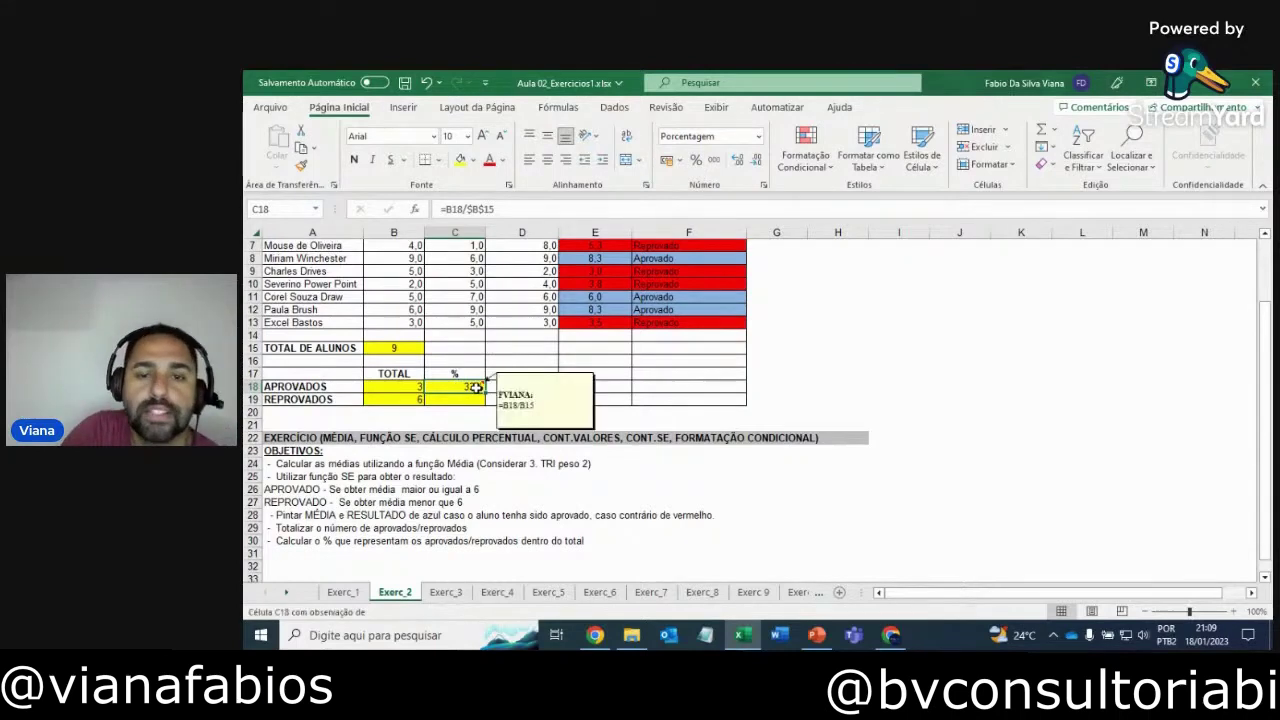
left_click(742, 164)
left_click(742, 164)
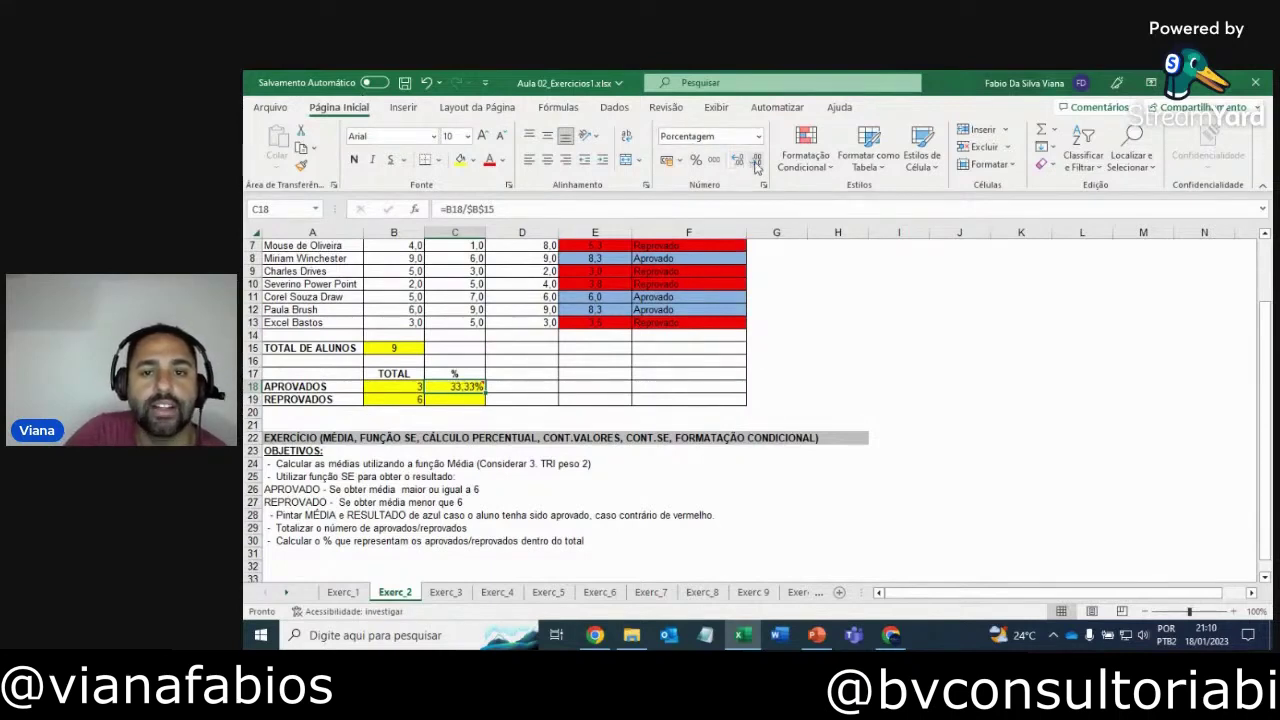
left_click(757, 163)
left_click(757, 165)
left_click(738, 163)
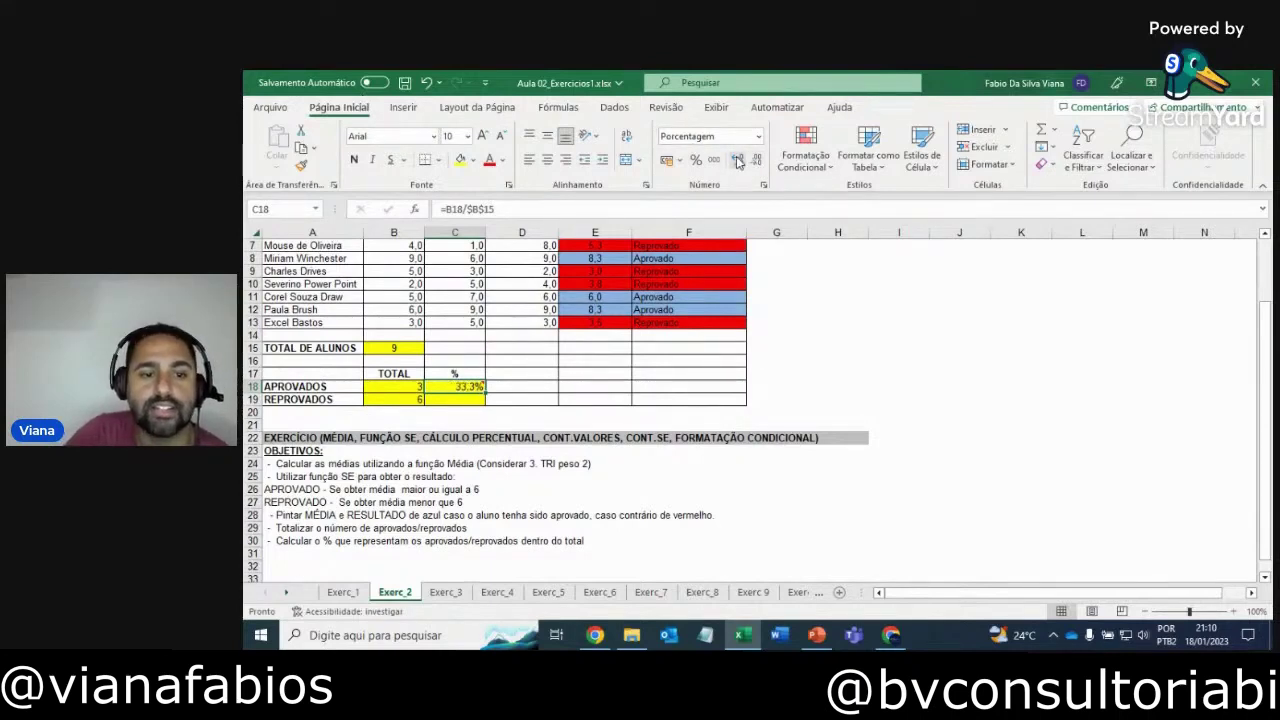
left_click(738, 163)
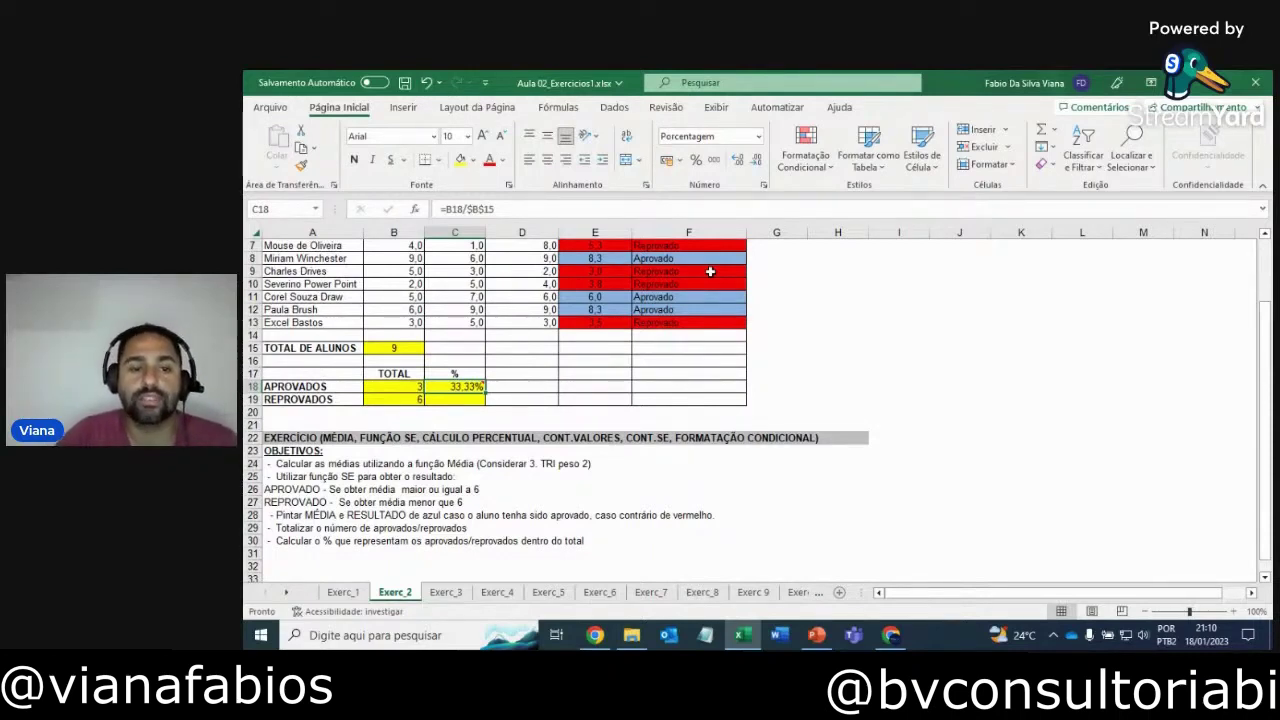
- Review the formula in C18, copy it down to C19 for REPROVADOS and check the sum of both percentages
double_click(478, 386)
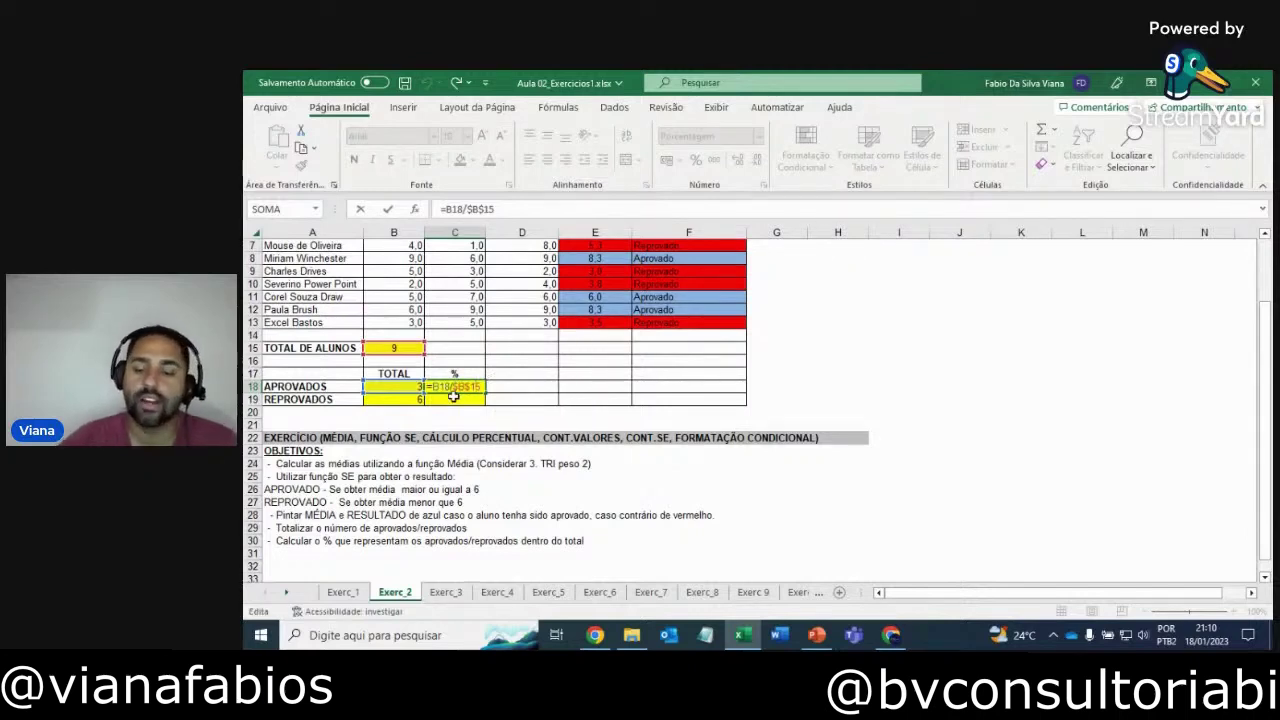
key("Escape")
mouse_move(457, 389)
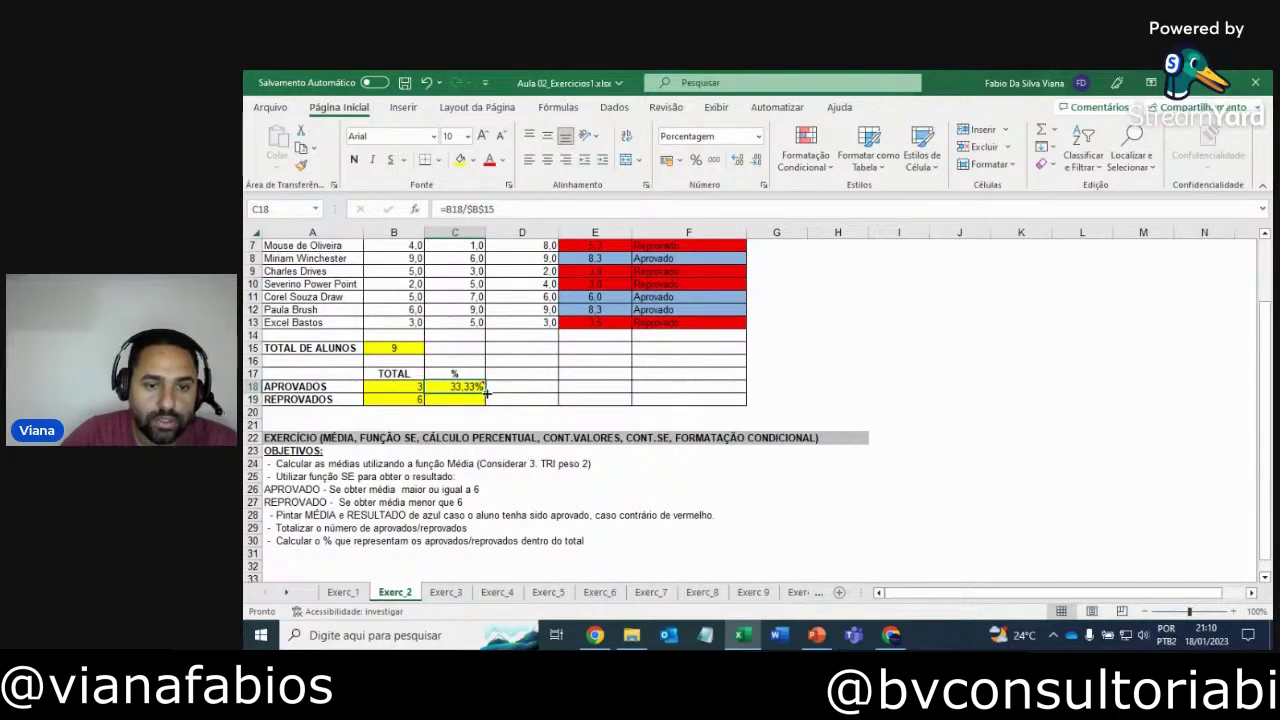
left_click_drag(486, 393, 488, 404)
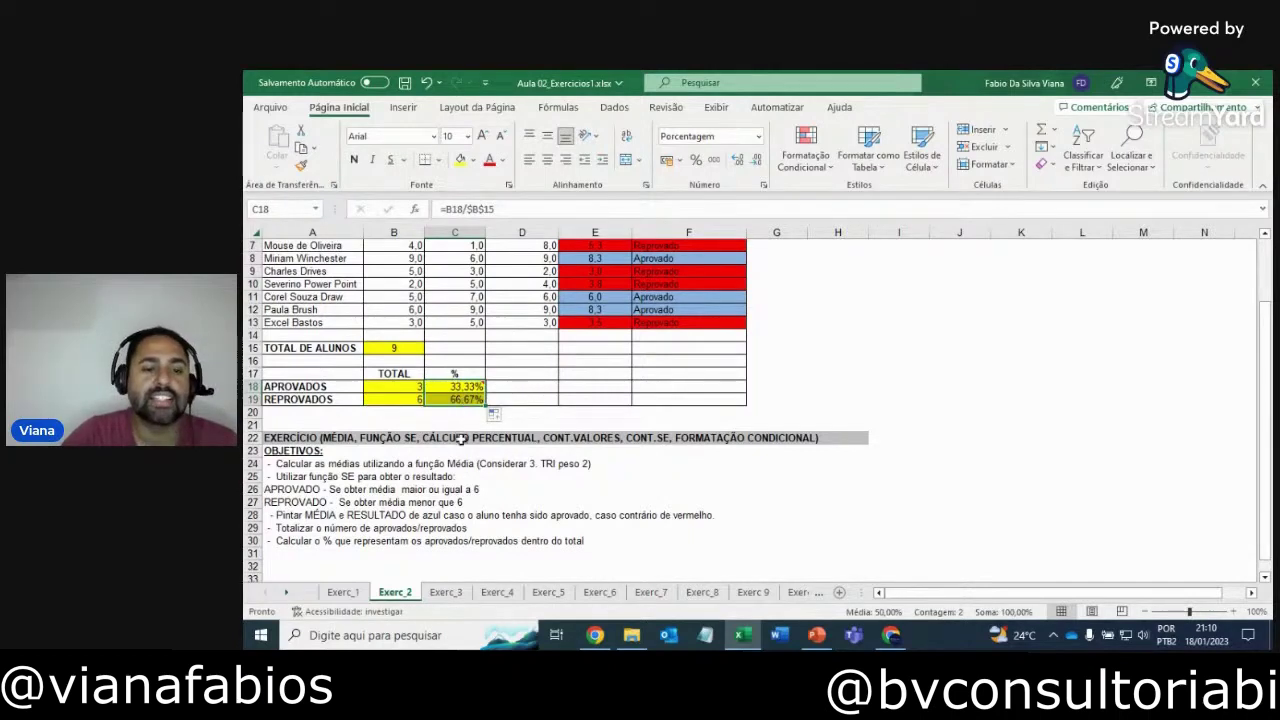
left_click(468, 425)
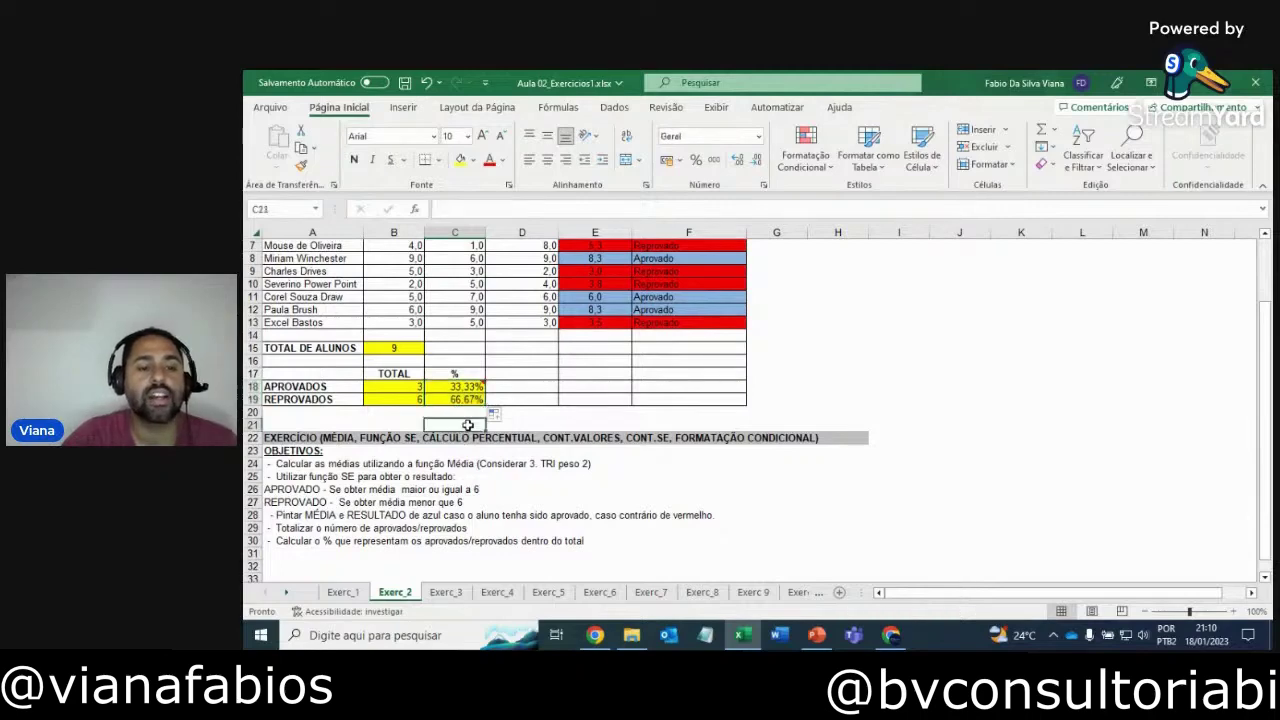
left_click_drag(463, 388, 464, 400)
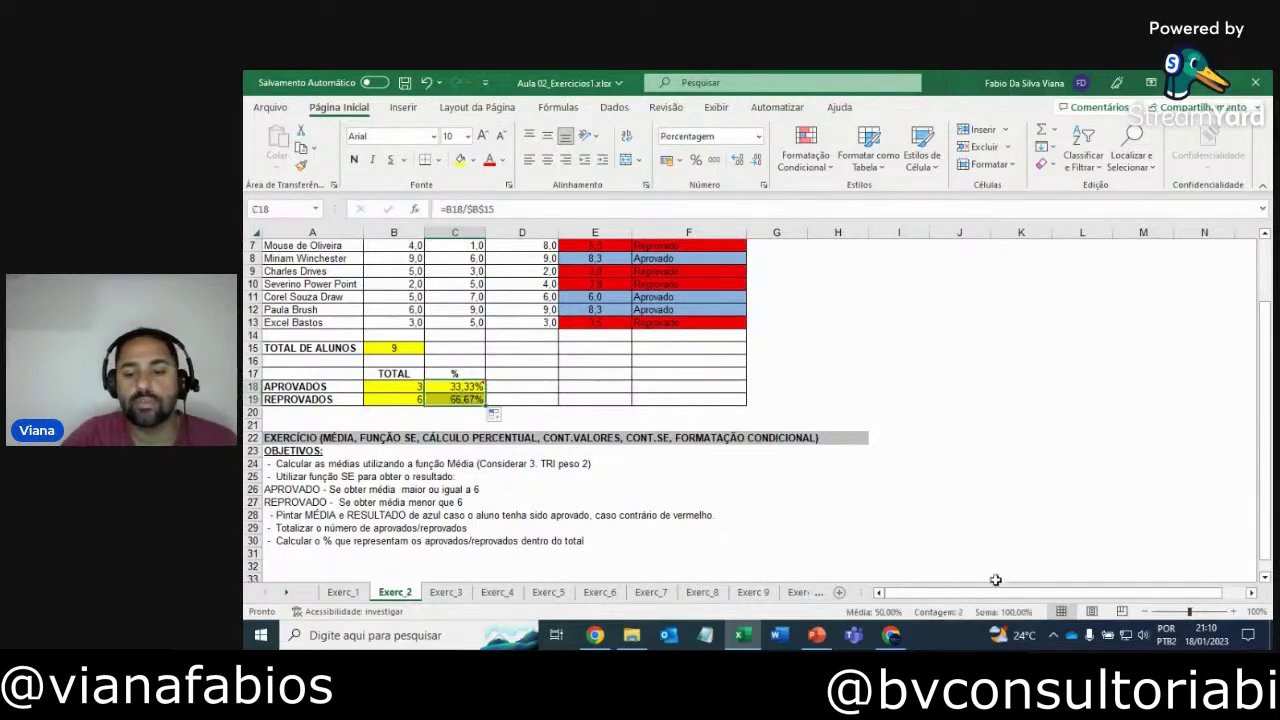
scroll(747, 473, "up", 2)
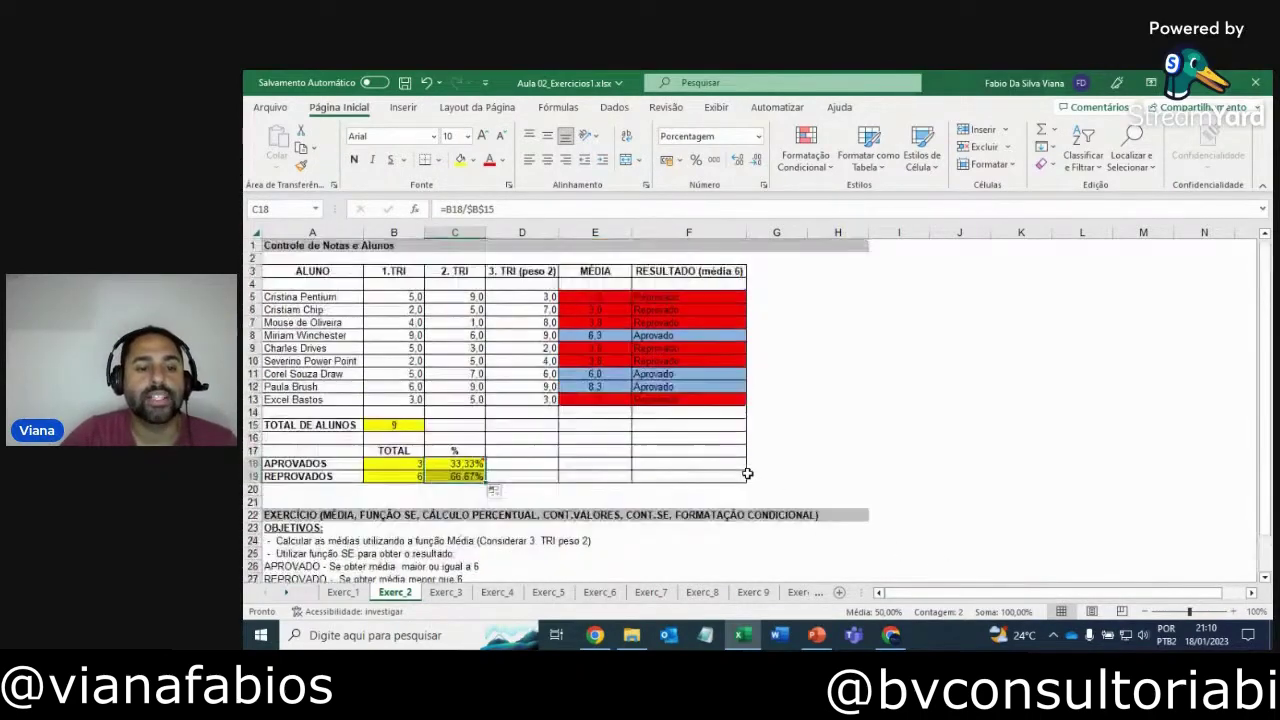